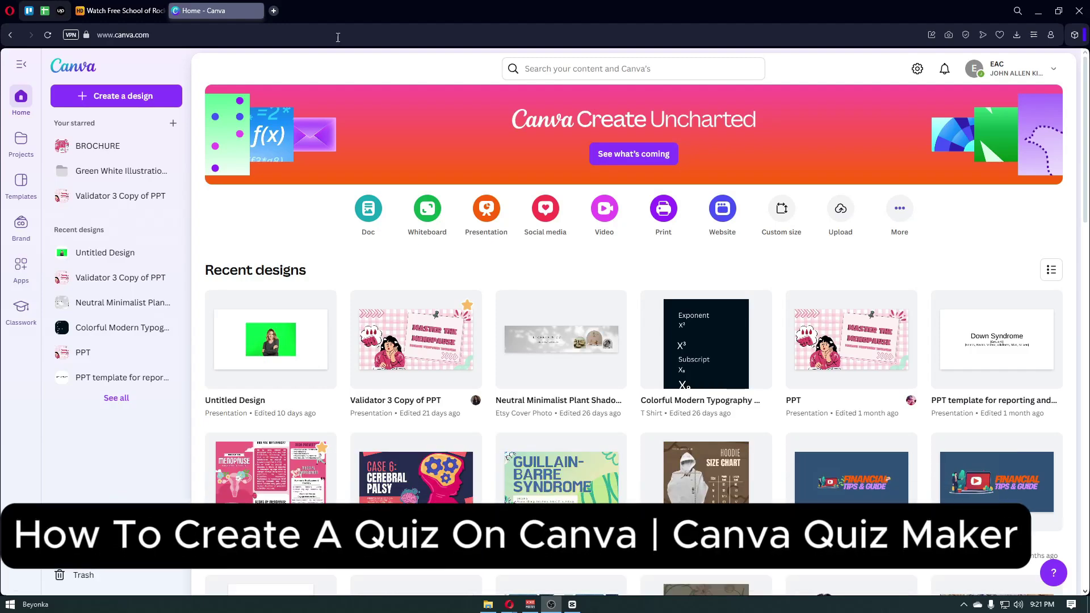
Scroll down through the Canva home page and back up to browse designs.
scroll(531, 380, down, 1)
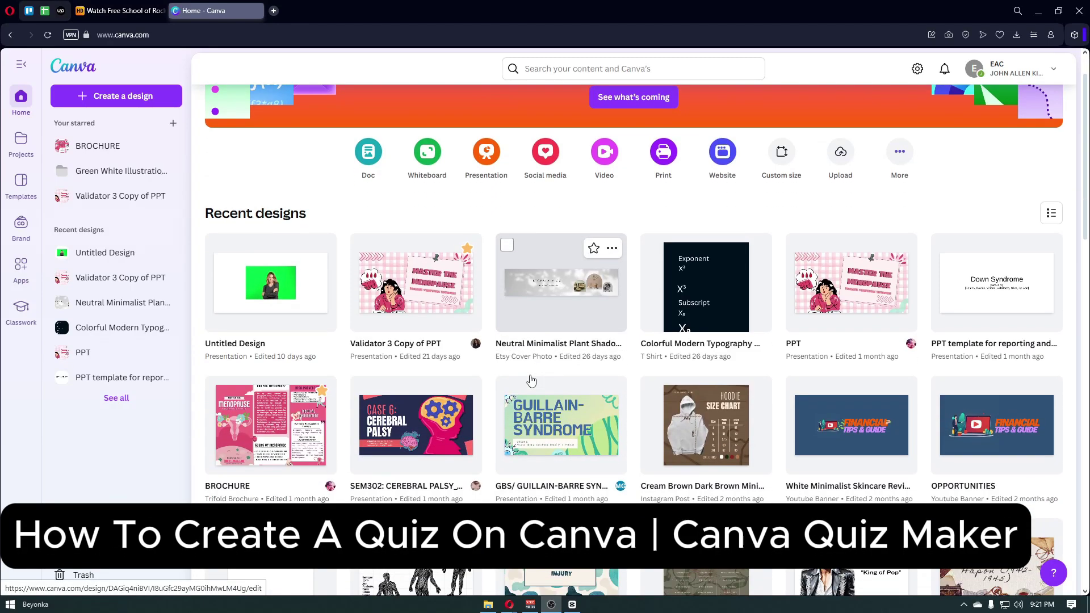
scroll(531, 380, down, 1)
scroll(531, 380, down, 1)
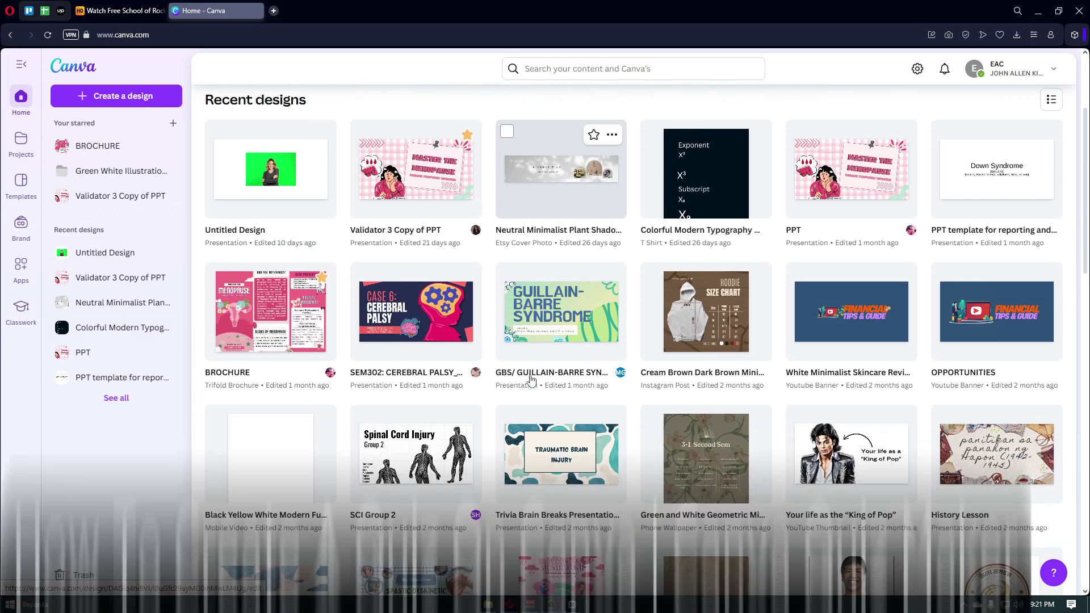
scroll(531, 380, down, 1)
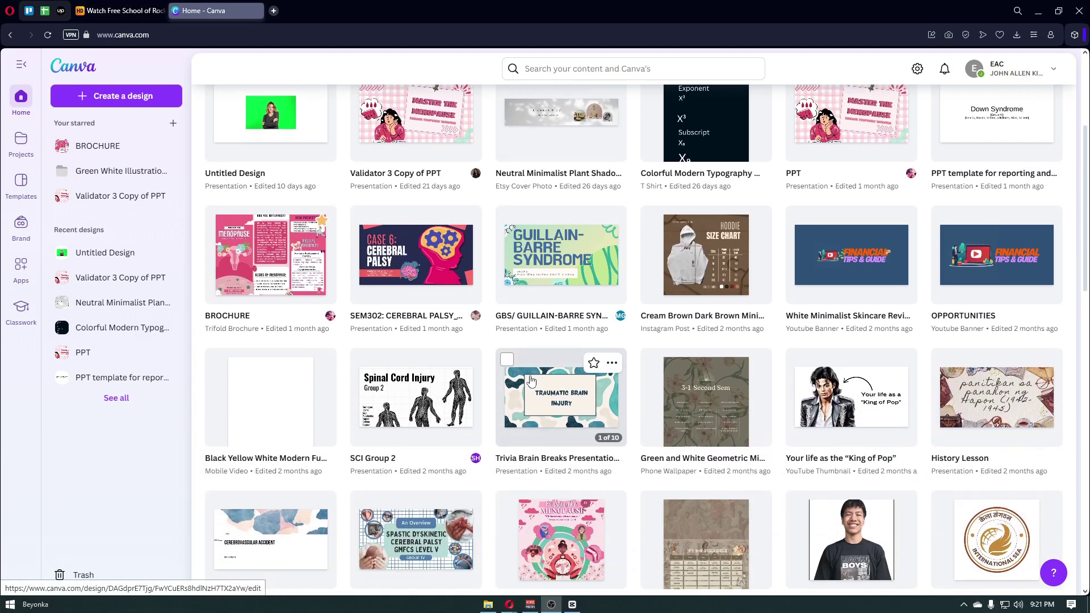
scroll(532, 380, down, 1)
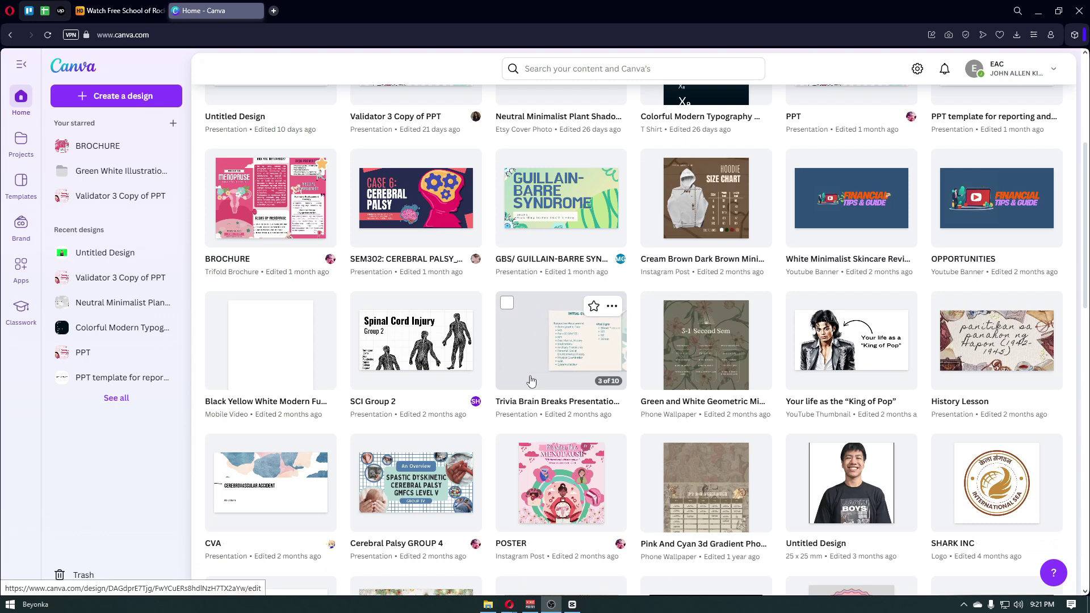
scroll(531, 380, down, 1)
scroll(531, 381, down, 2)
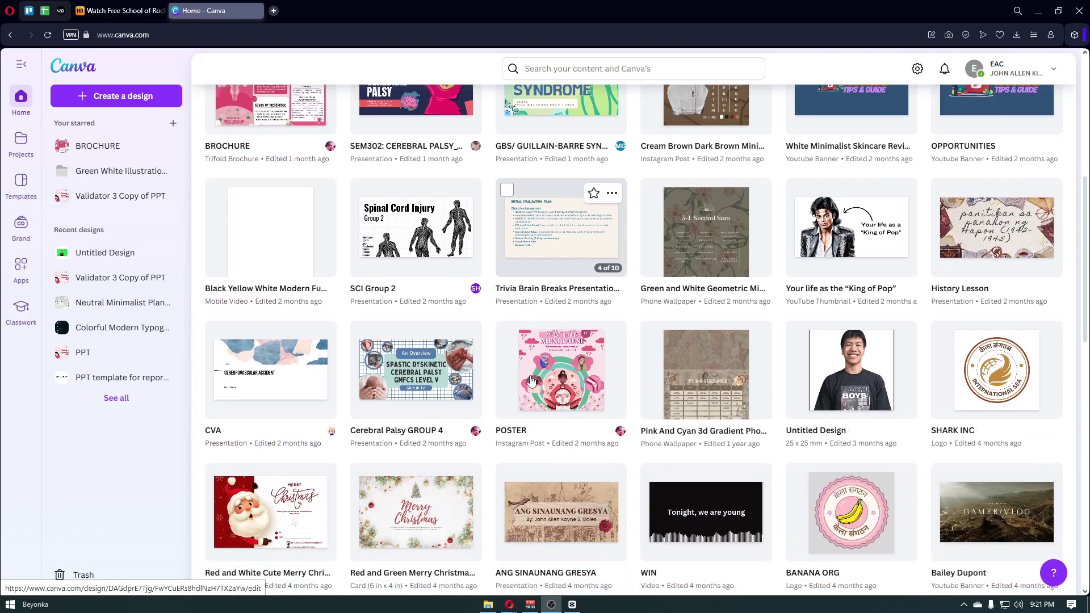
scroll(531, 381, down, 1)
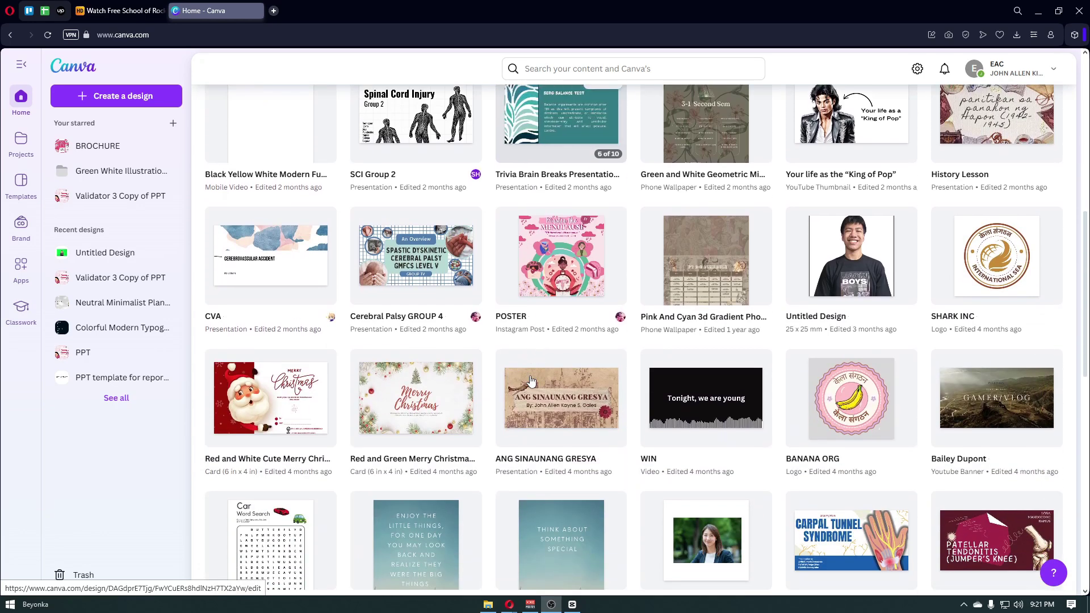
scroll(531, 380, down, 1)
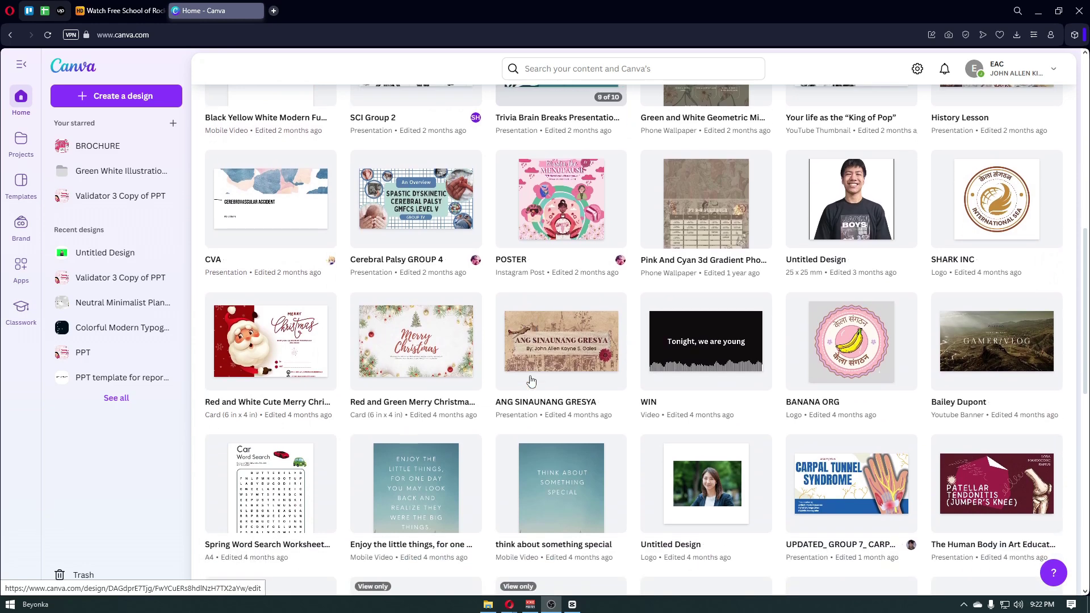
scroll(531, 381, down, 2)
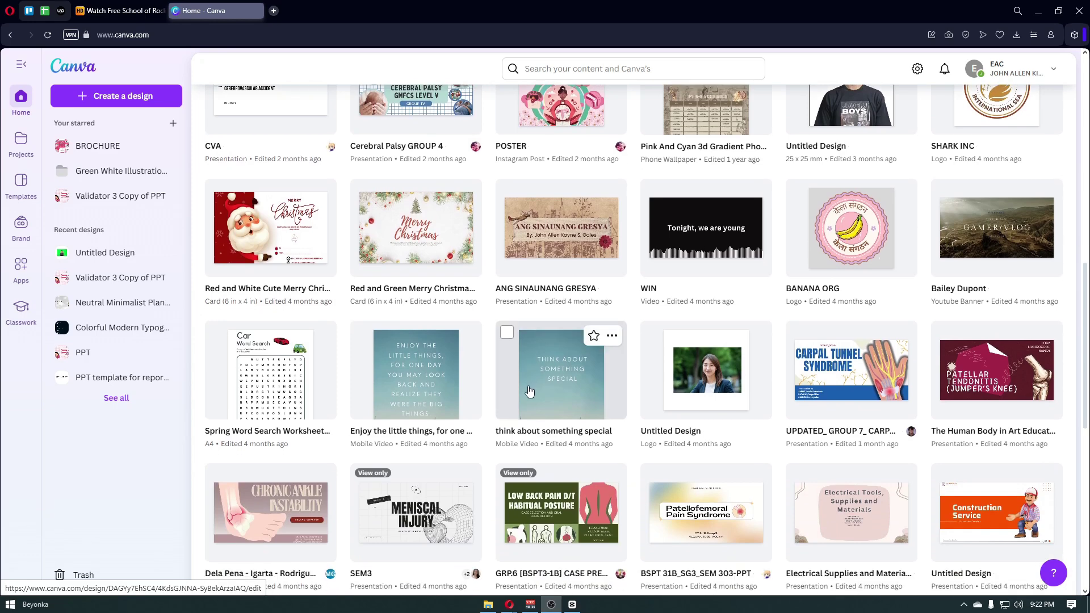
scroll(535, 400, down, 3)
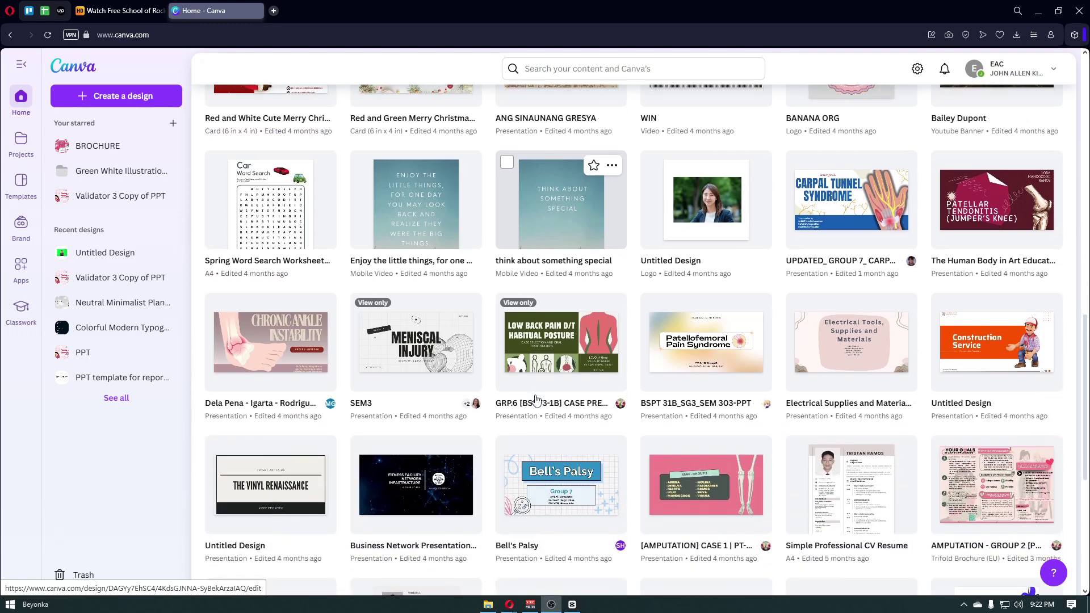
scroll(536, 401, down, 1)
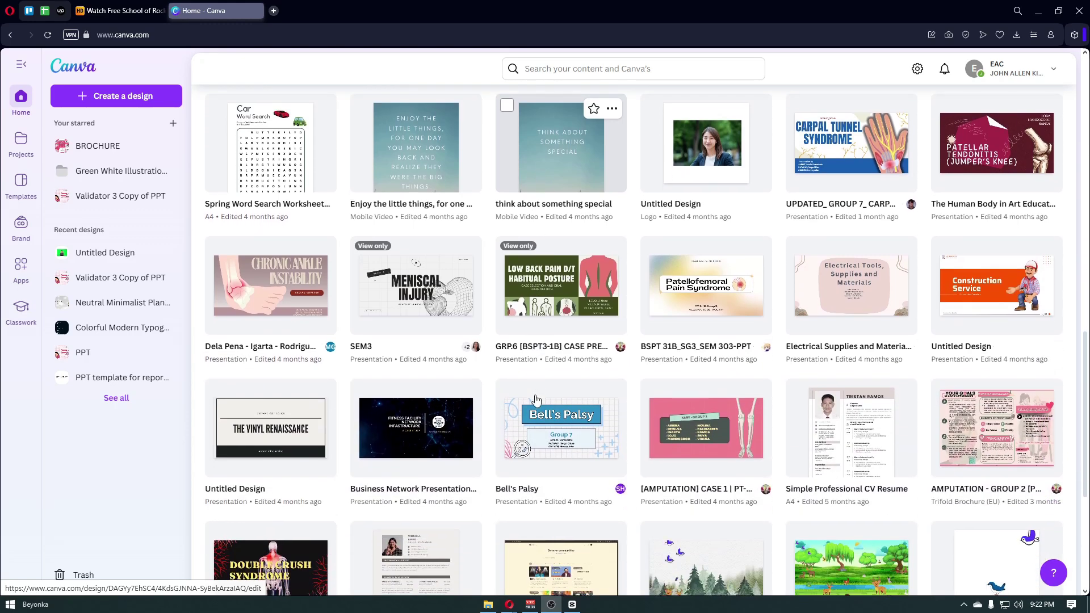
scroll(536, 399, down, 1)
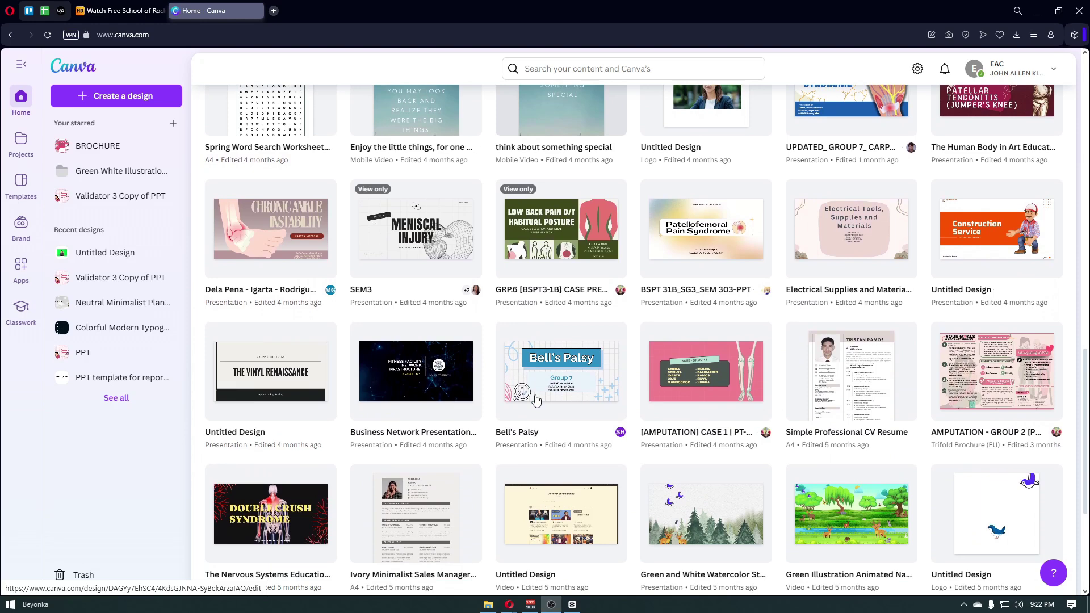
scroll(536, 399, down, 2)
scroll(536, 399, down, 2)
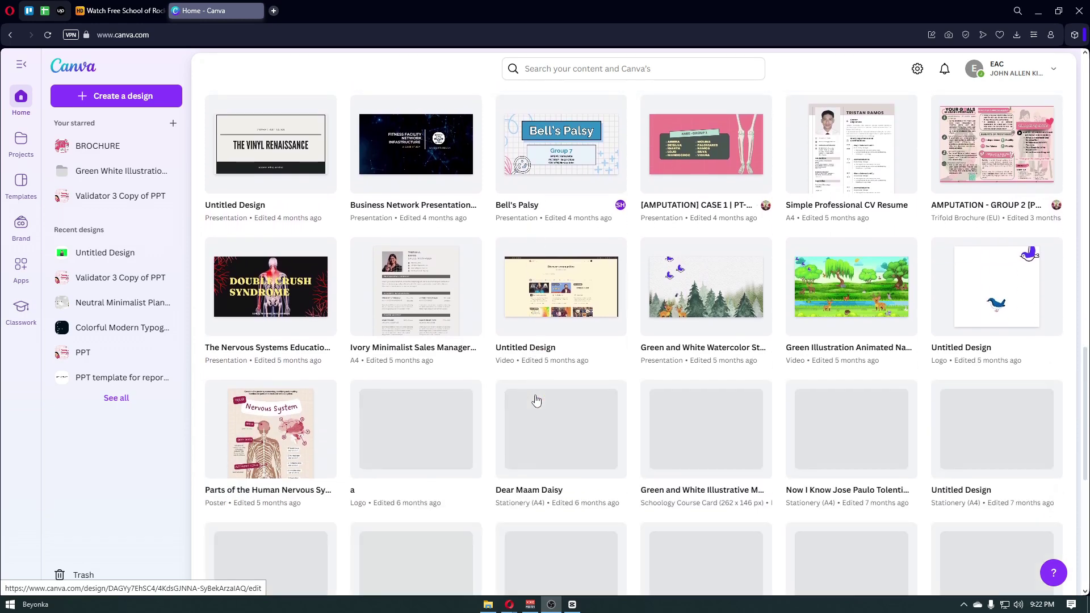
scroll(536, 400, down, 2)
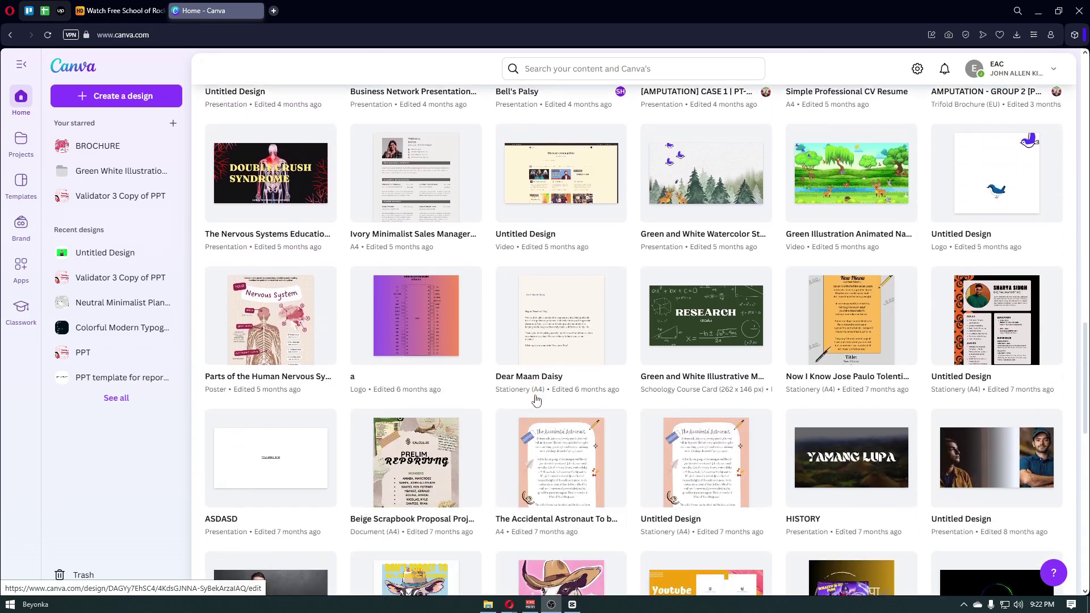
scroll(536, 400, down, 2)
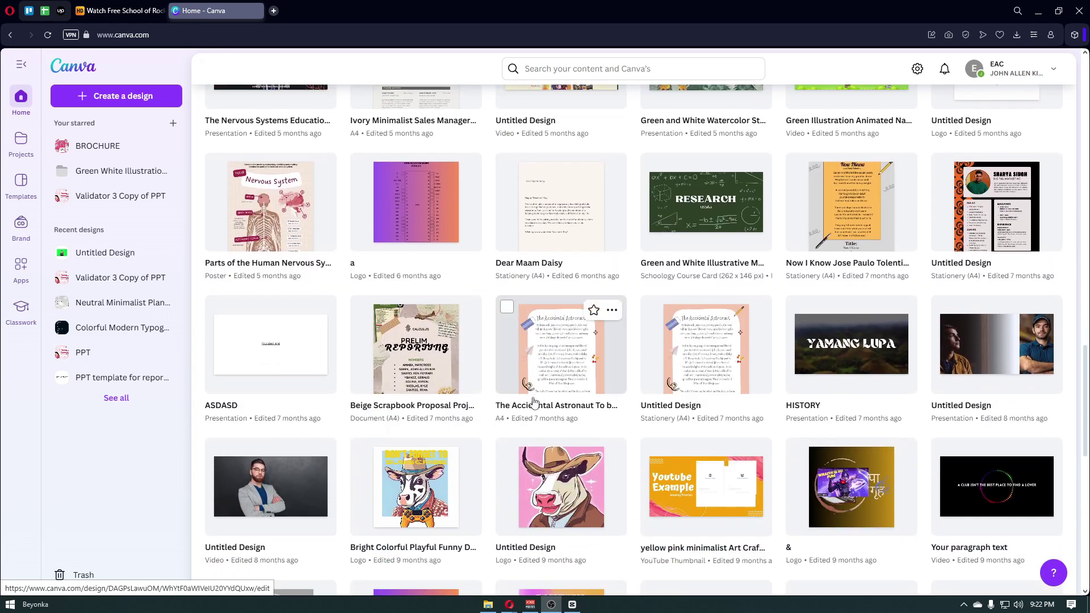
scroll(532, 402, down, 2)
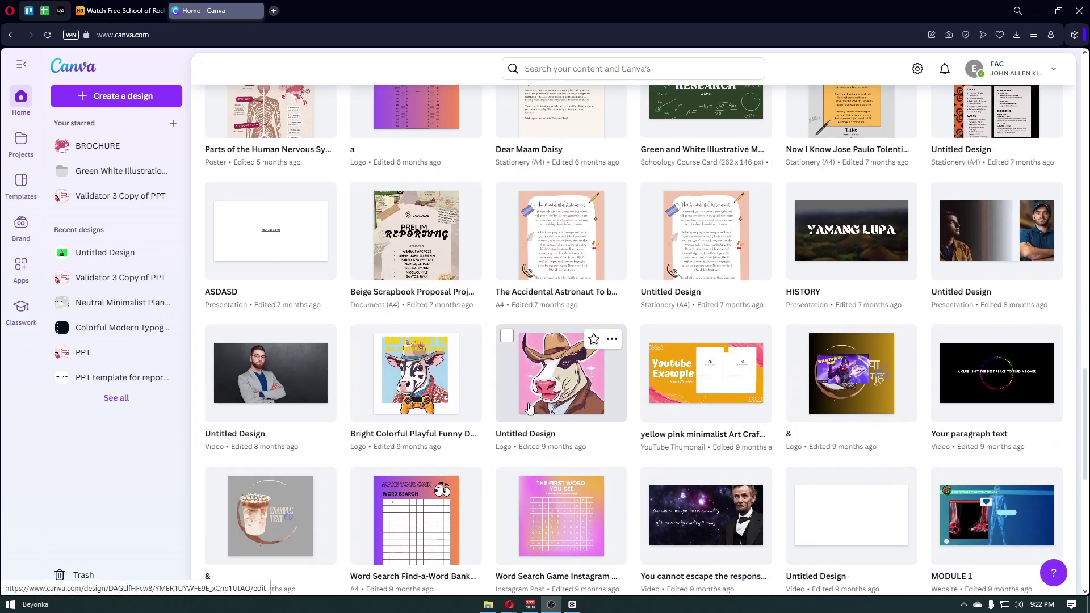
scroll(529, 408, down, 1)
scroll(528, 408, down, 1)
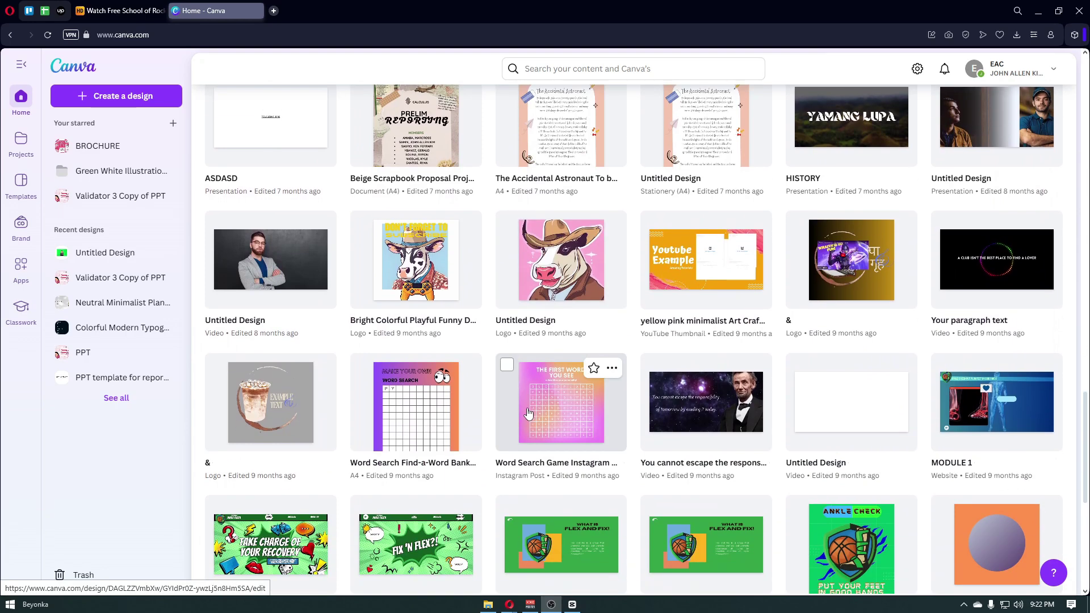
scroll(528, 413, down, 1)
scroll(528, 414, down, 3)
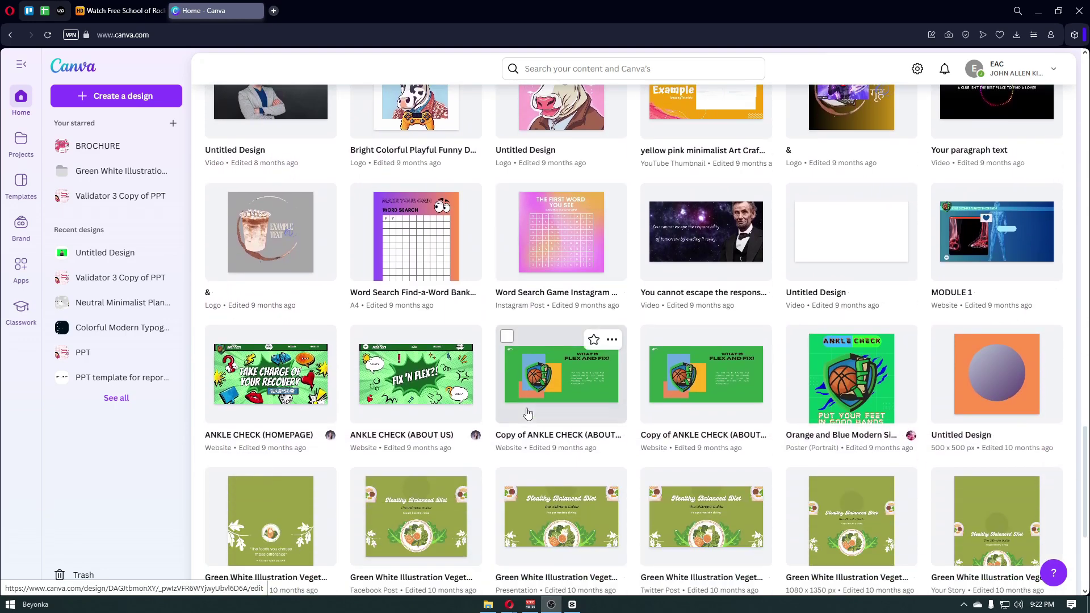
scroll(526, 405, down, 1)
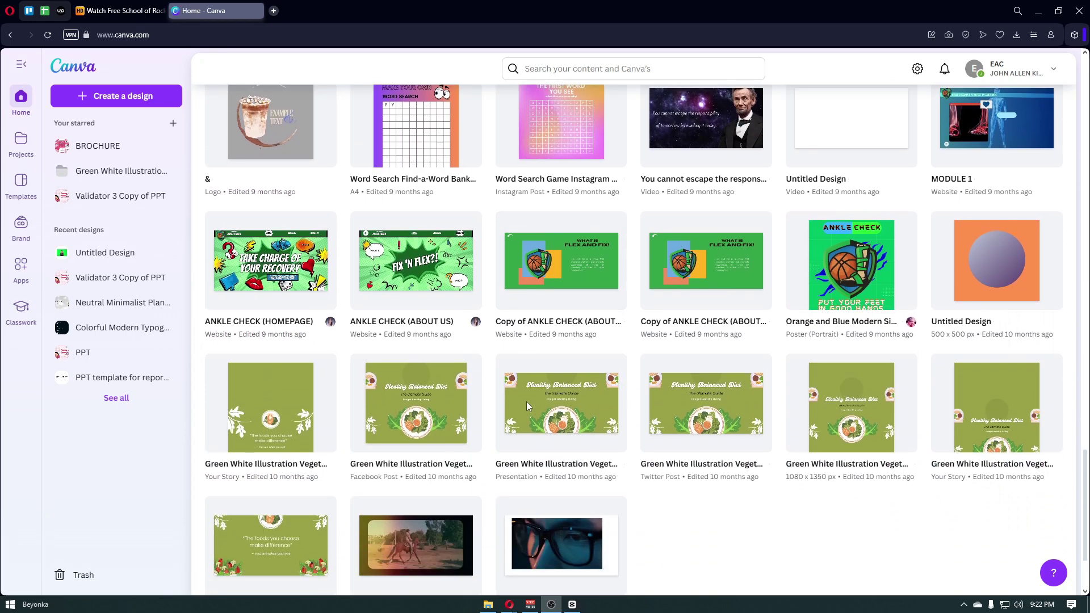
scroll(526, 406, down, 2)
scroll(526, 406, down, 2)
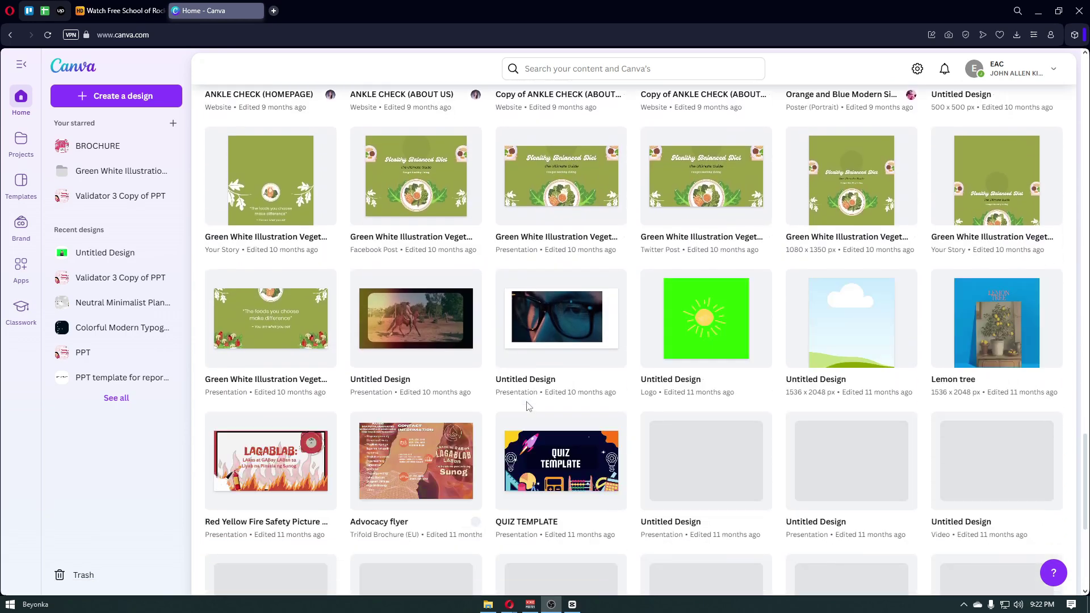
scroll(527, 406, down, 3)
scroll(527, 406, down, 1)
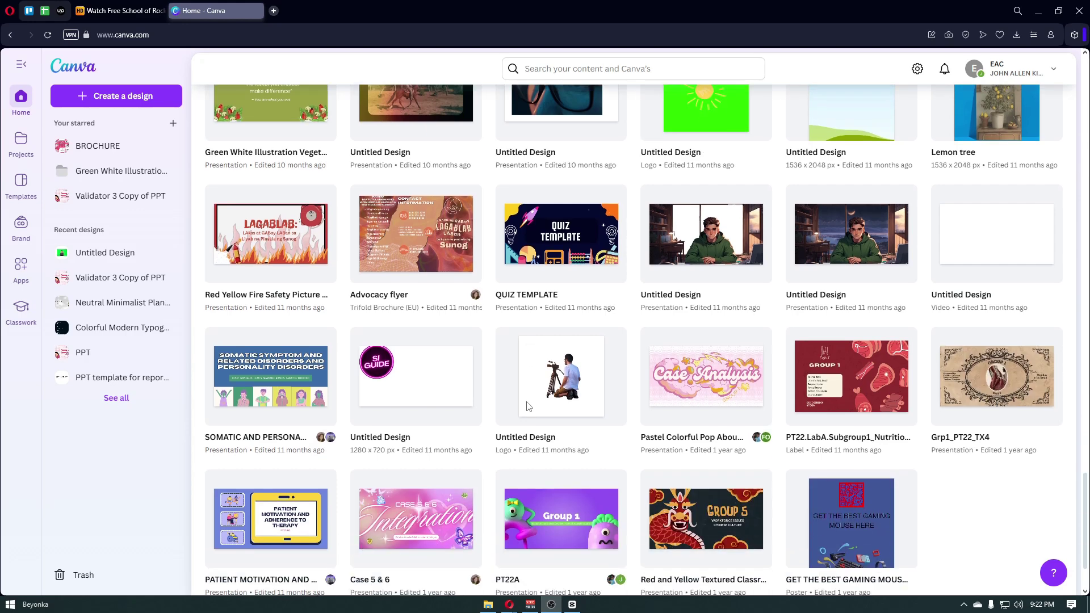
scroll(528, 405, down, 3)
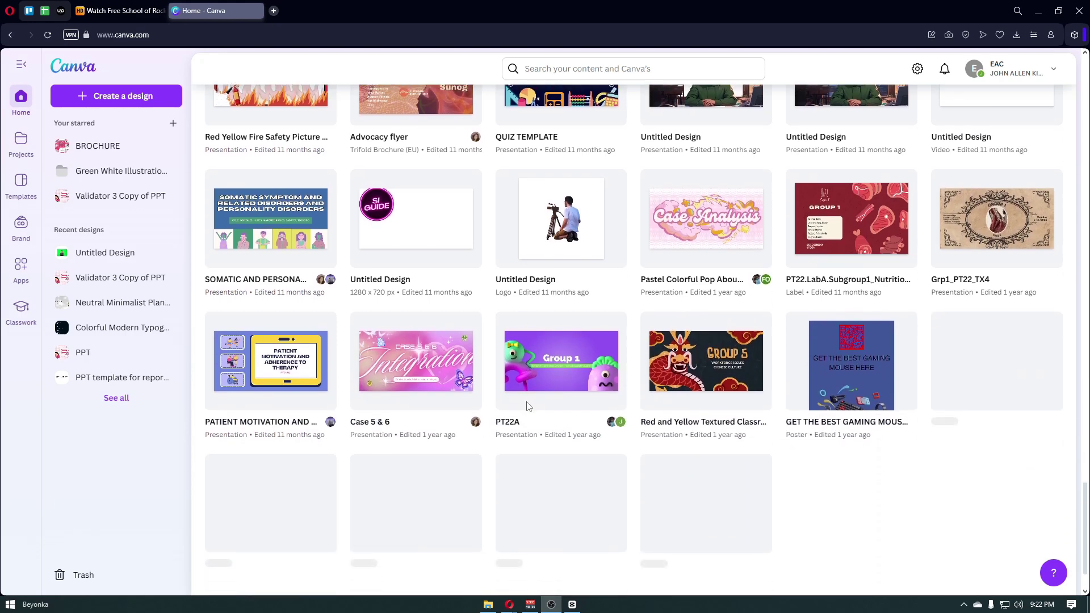
scroll(526, 405, down, 2)
scroll(526, 401, down, 2)
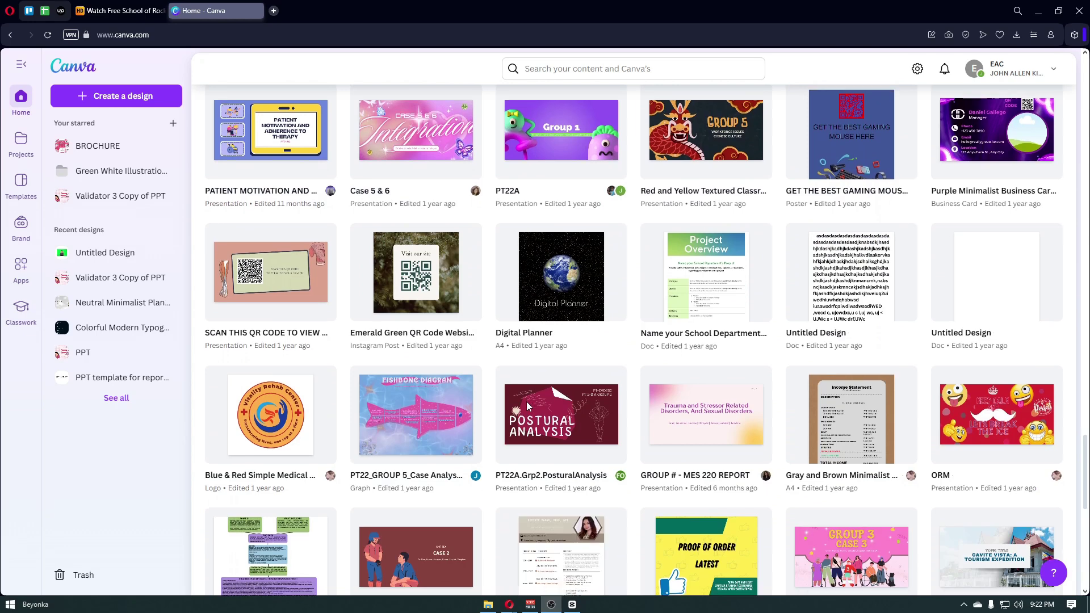
scroll(526, 400, down, 1)
scroll(528, 405, down, 3)
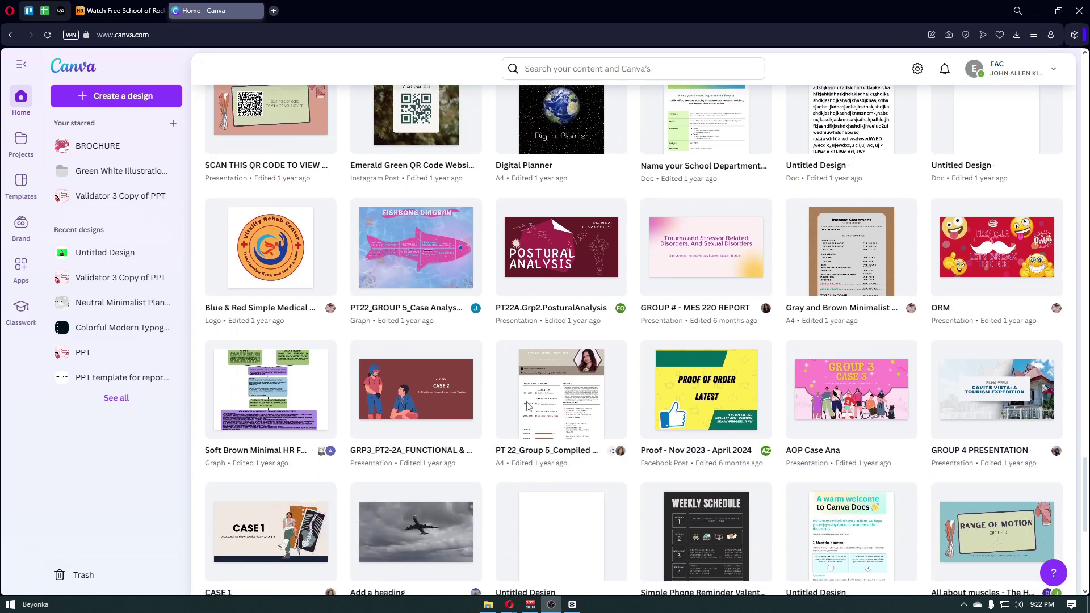
scroll(528, 405, down, 3)
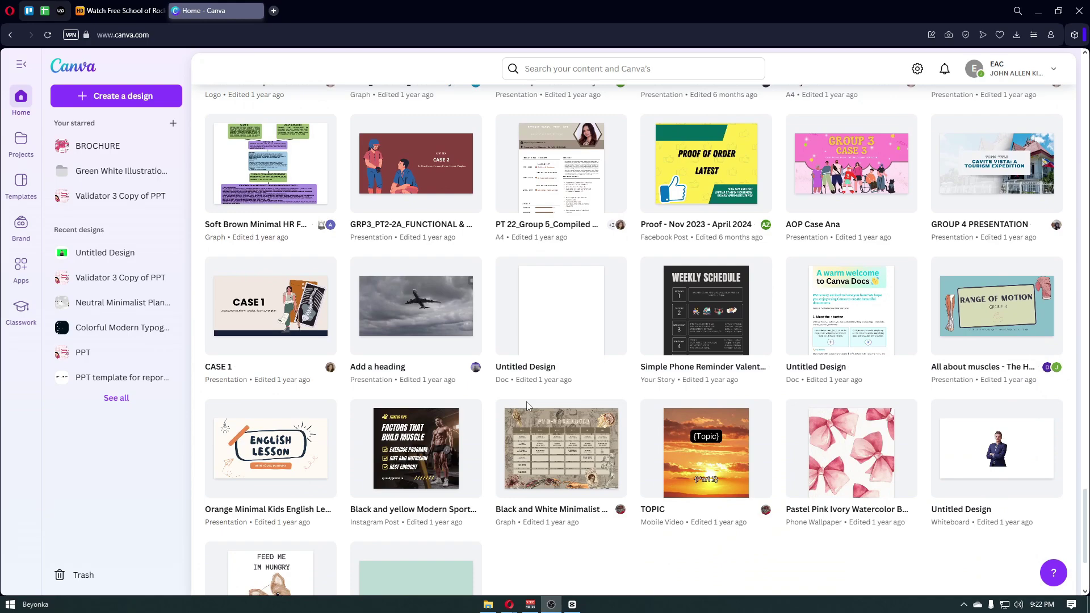
scroll(527, 405, down, 2)
scroll(527, 405, down, 1)
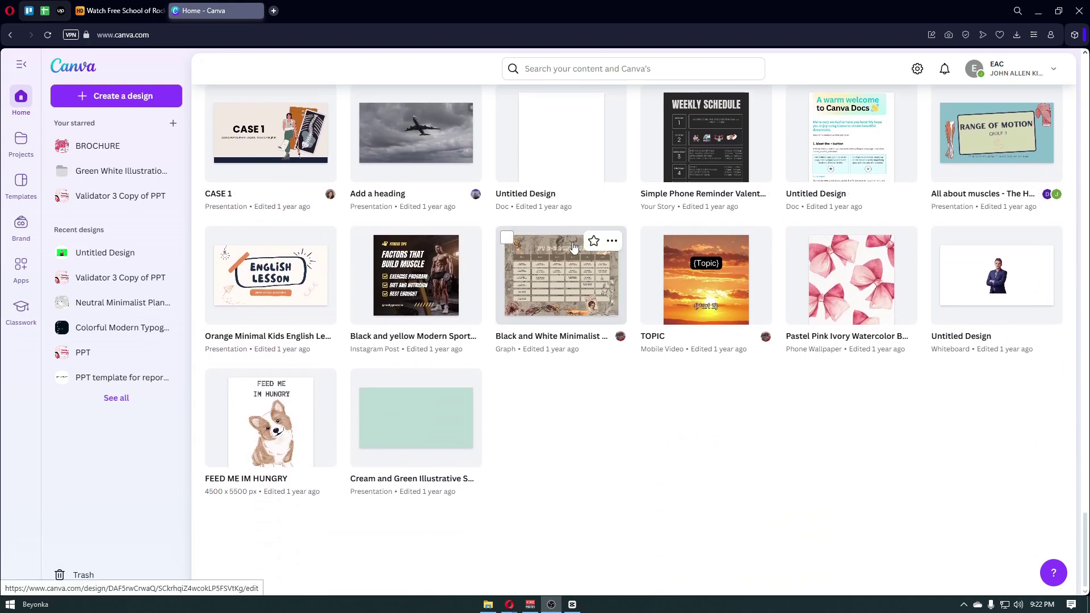
scroll(579, 247, up, 20)
scroll(580, 251, up, 18)
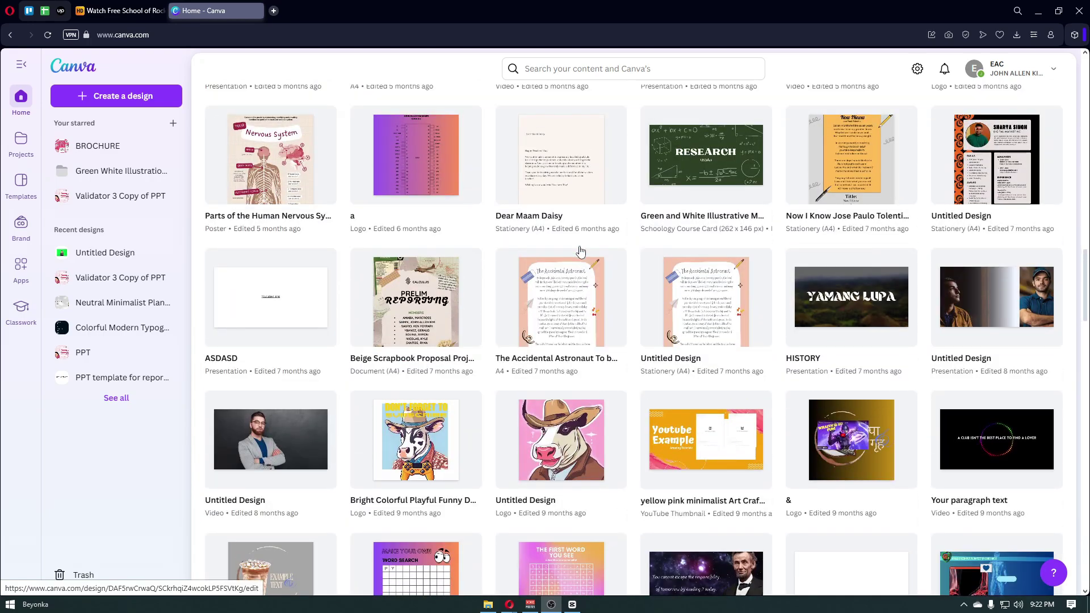
Search Canva for 'quiz presentation'.
click(632, 67)
scroll(443, 262, up, 10)
scroll(443, 262, up, 8)
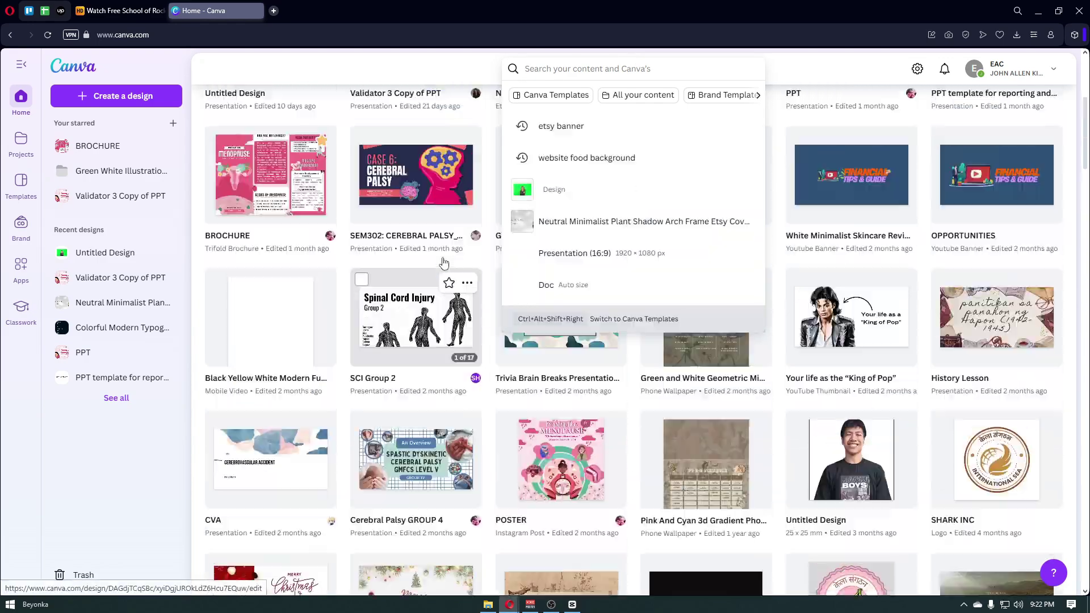
text(q)
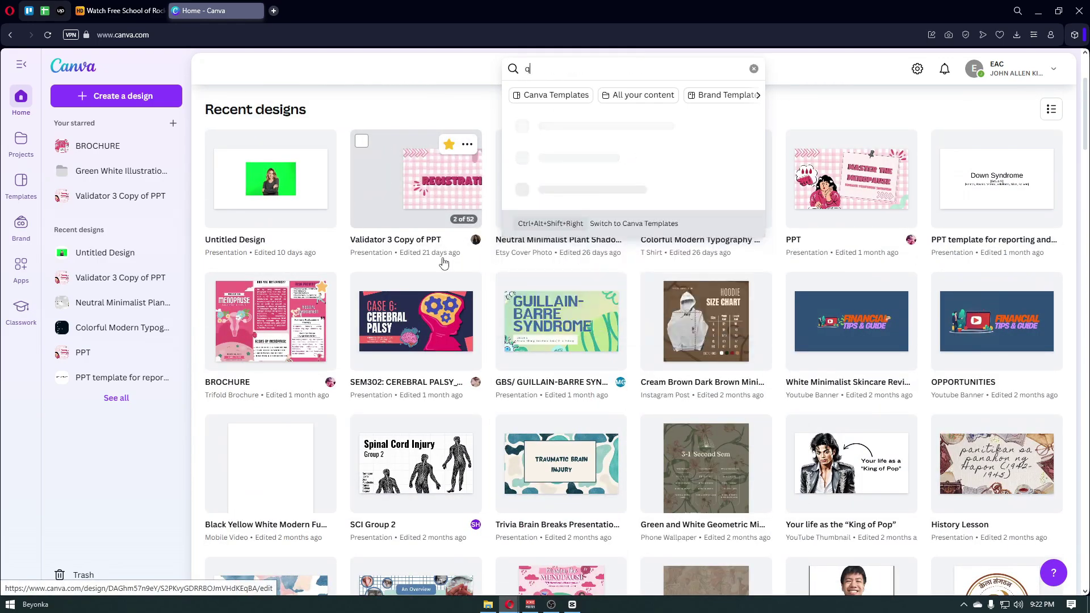
text(uiz pr)
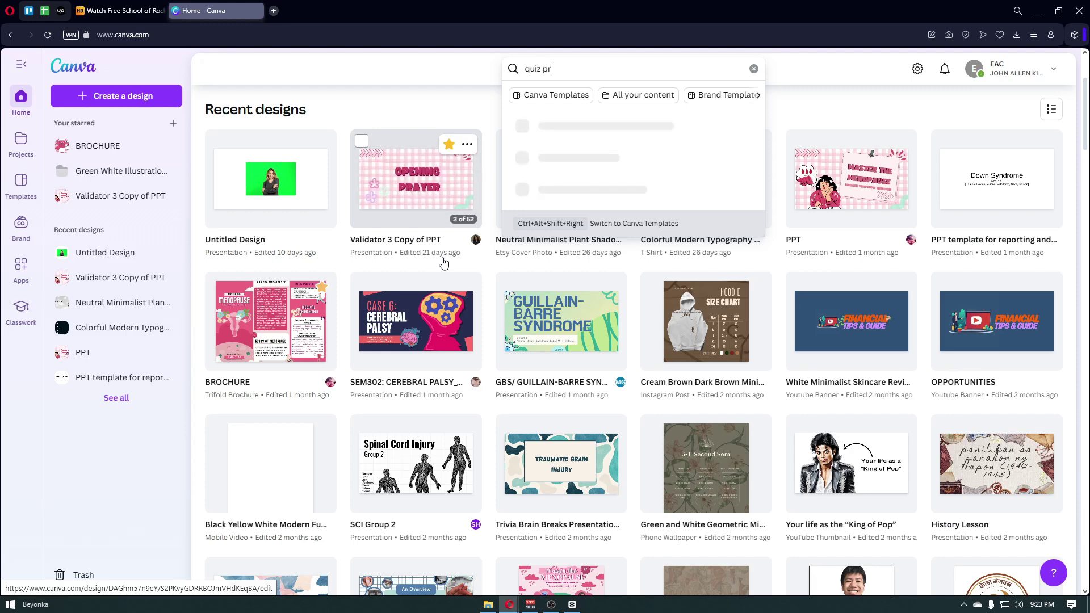
text(esentation)
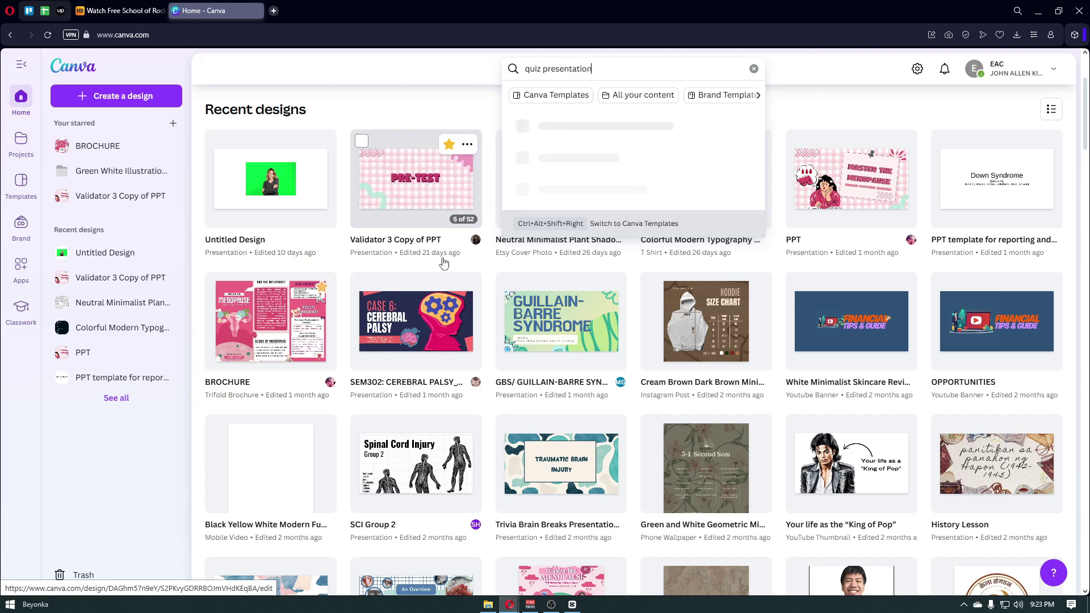
key(Return)
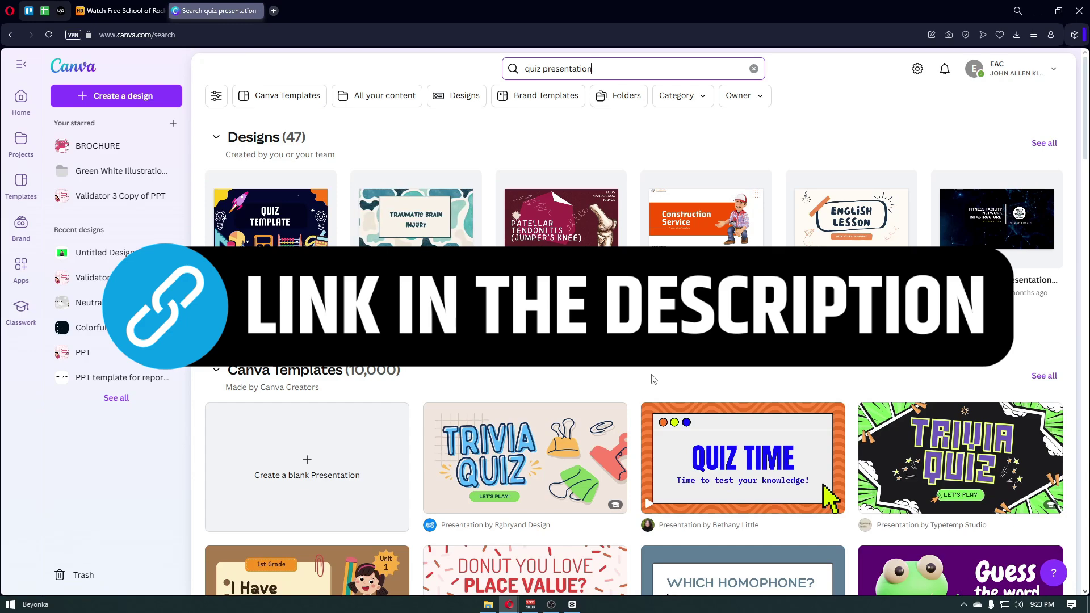
scroll(653, 380, down, 4)
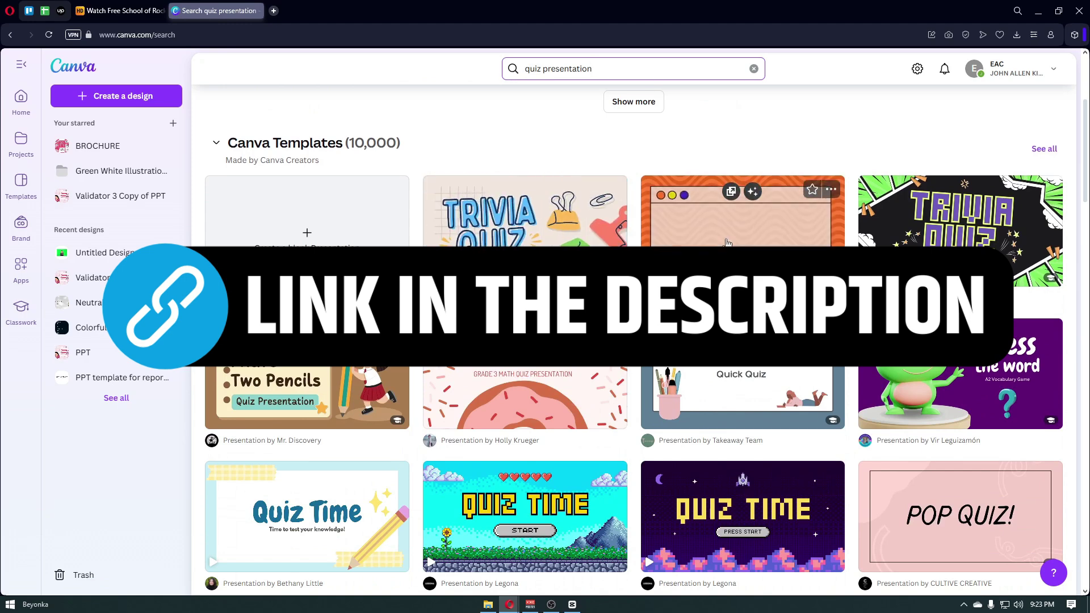
scroll(830, 156, down, 2)
scroll(830, 156, down, 2)
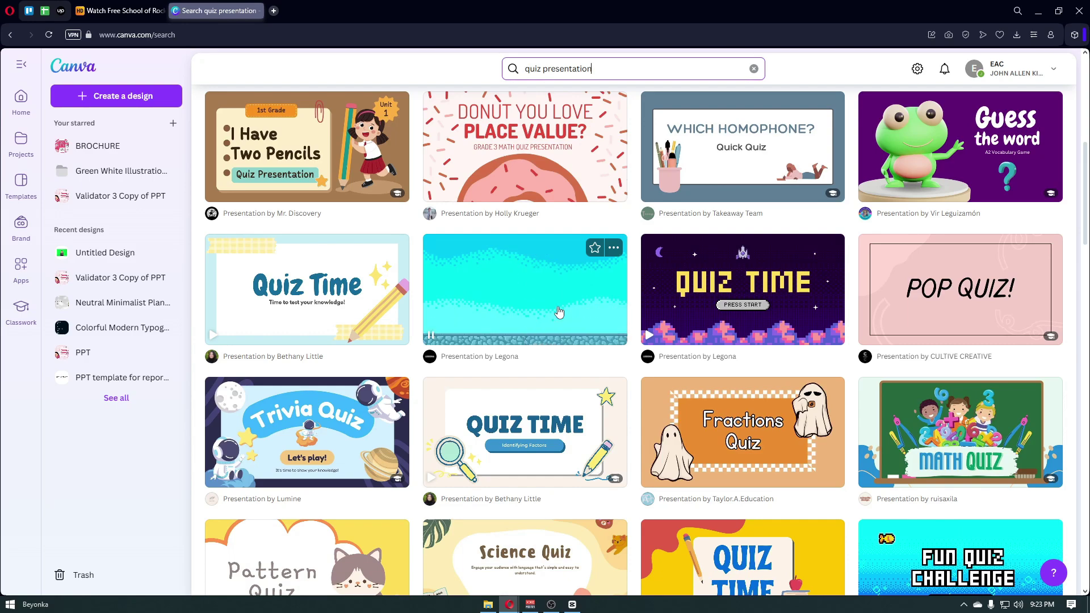
scroll(559, 312, down, 3)
scroll(559, 311, down, 4)
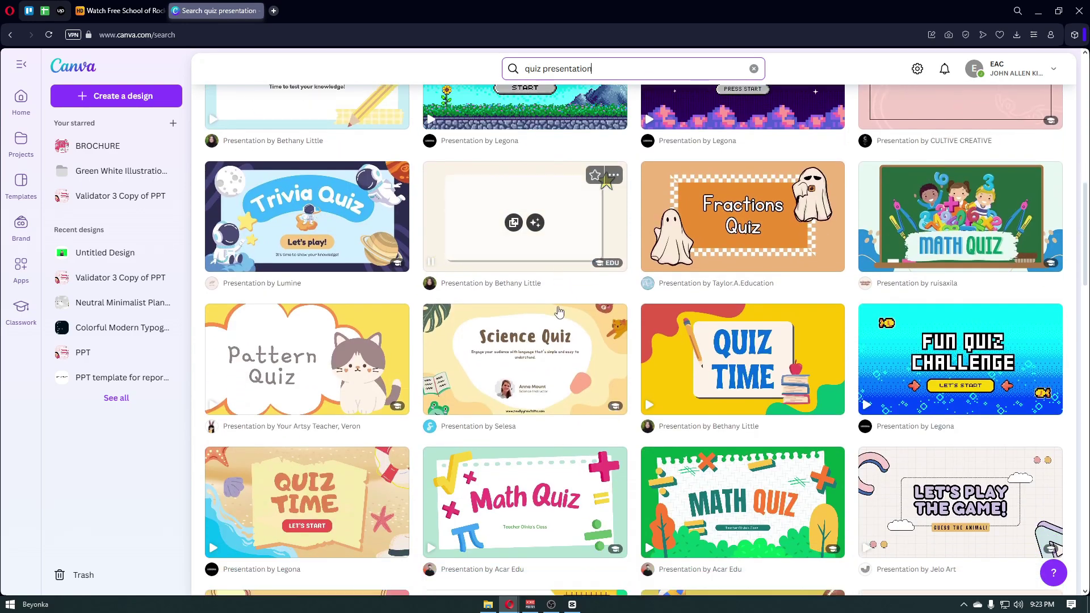
scroll(559, 311, down, 10)
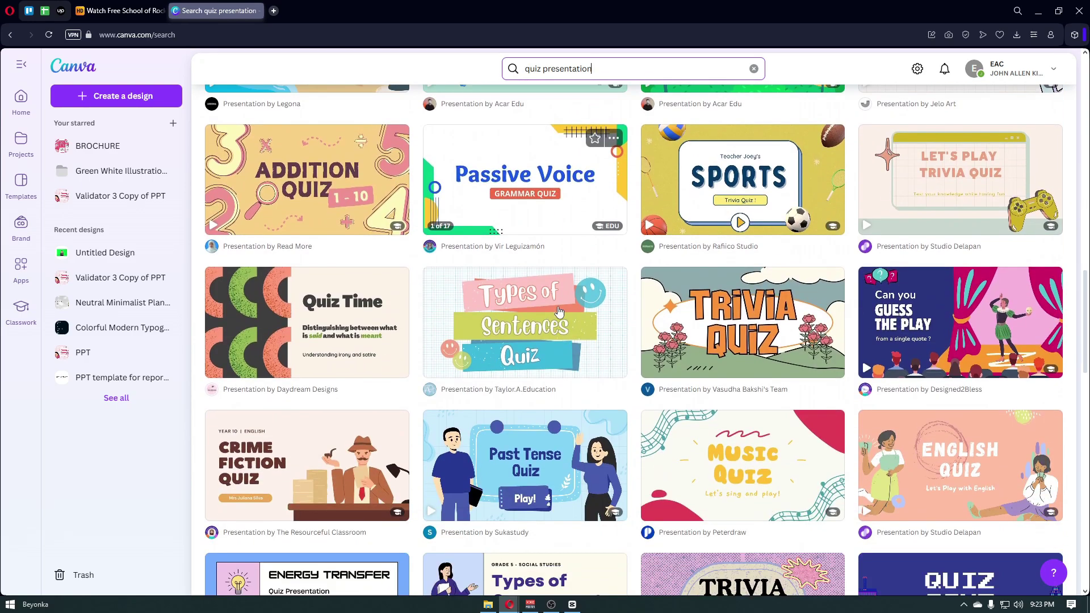
scroll(559, 312, down, 9)
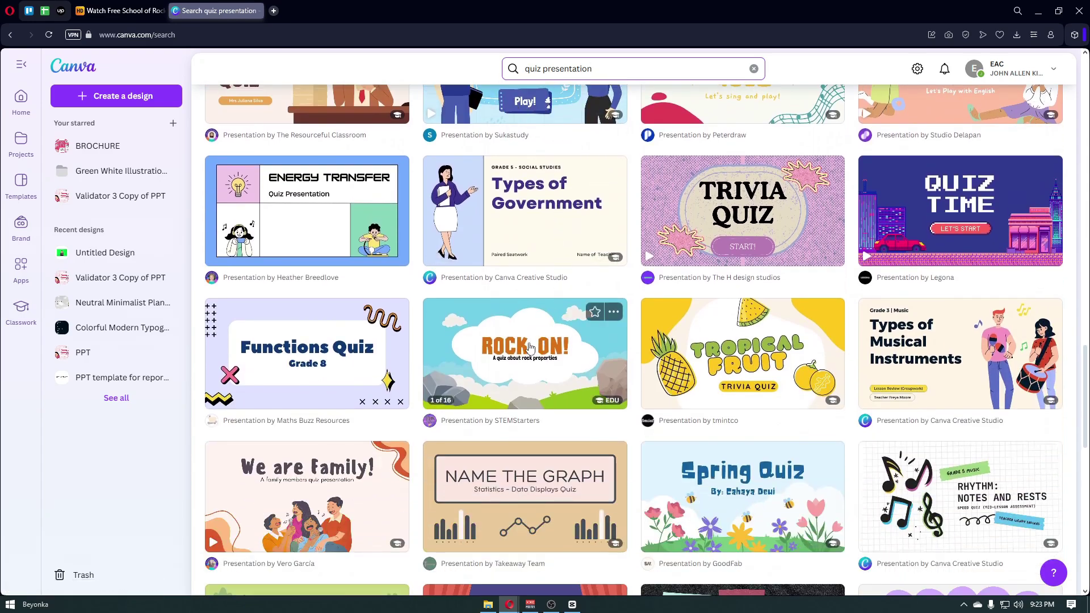
scroll(526, 346, down, 4)
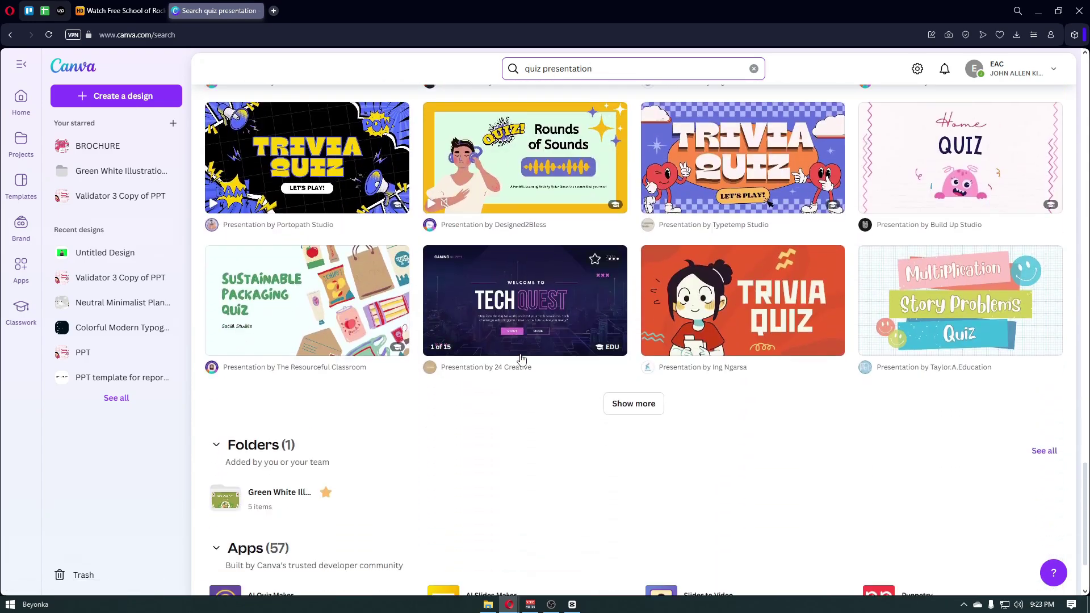
Load more quiz templates, preview the pink POP QUIZ! template and start customising it.
click(657, 395)
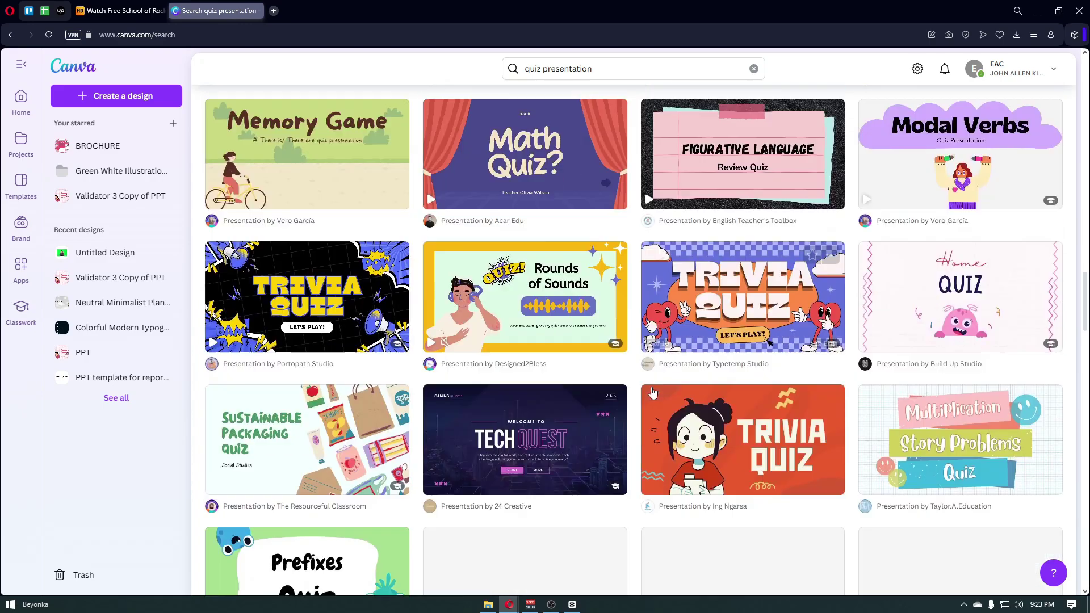
scroll(652, 392, down, 3)
scroll(653, 392, down, 1)
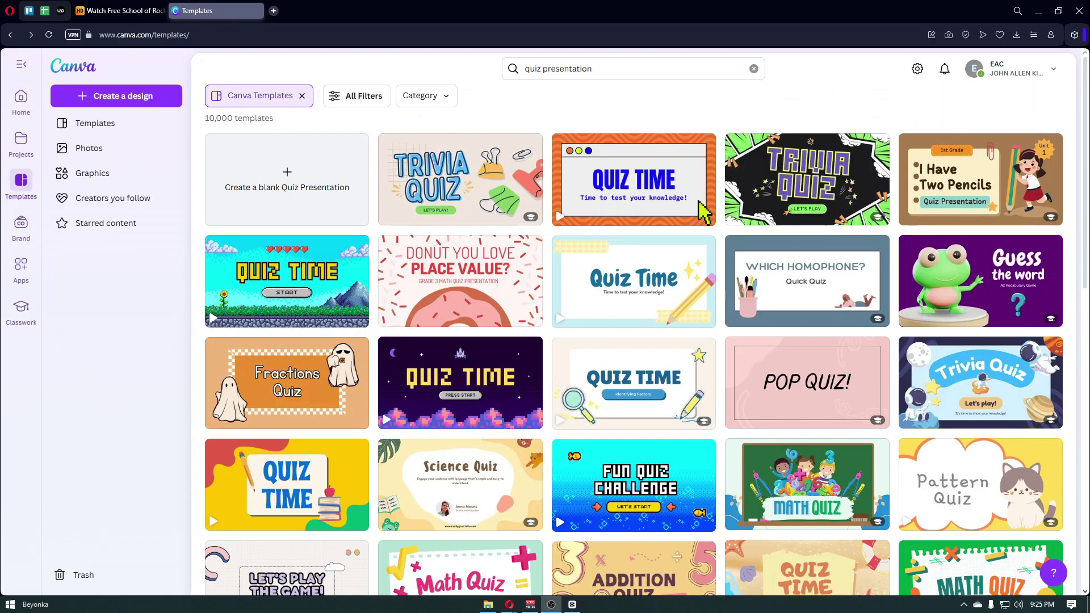
click(800, 379)
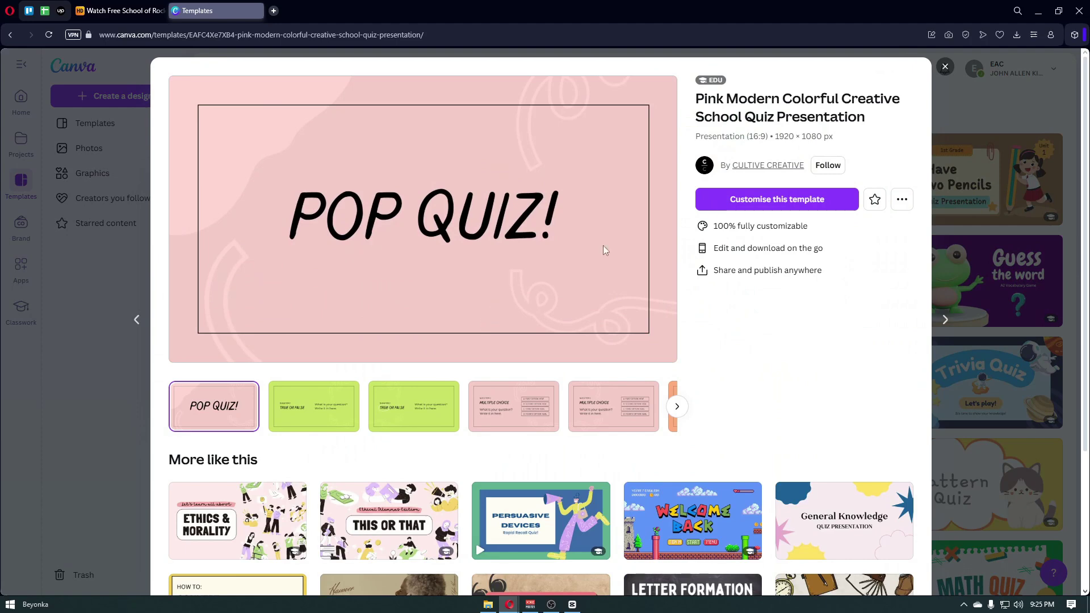
click(799, 199)
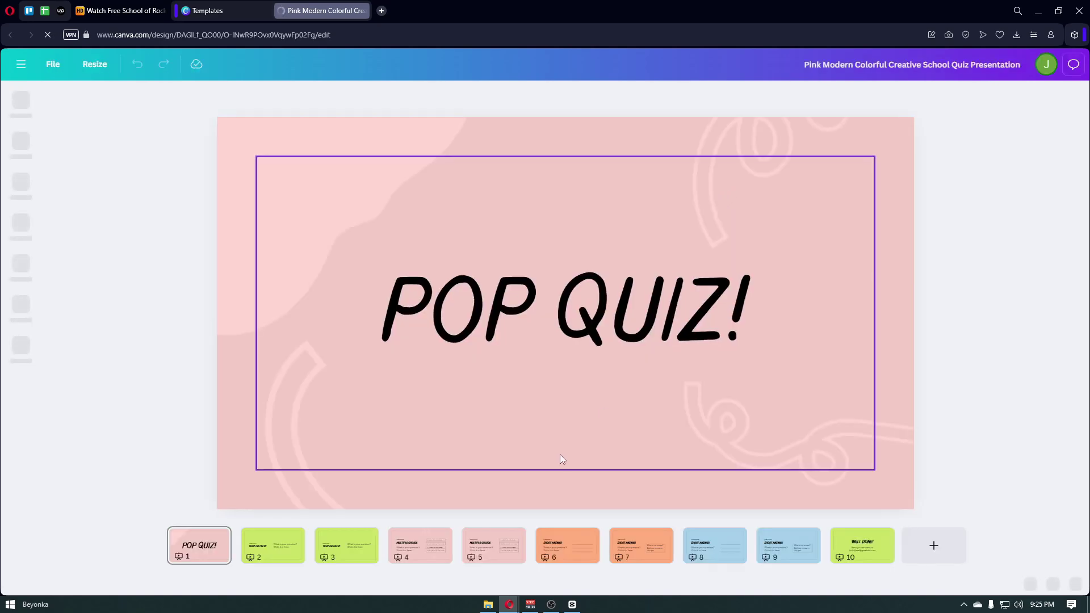
Flip through slides 2 to 9 of the quiz template.
click(274, 544)
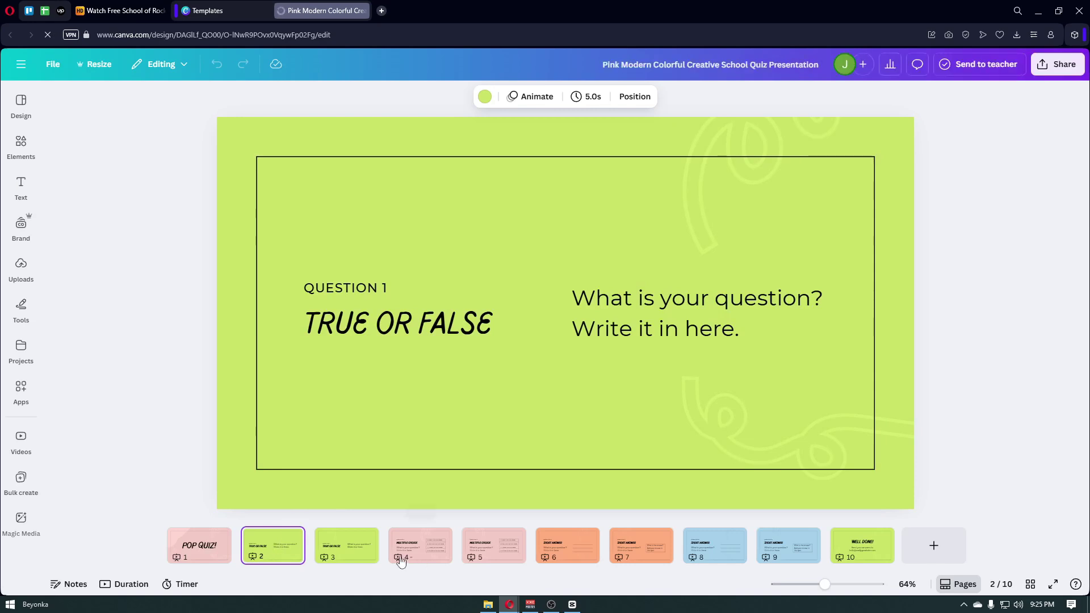
click(358, 548)
click(420, 548)
click(494, 548)
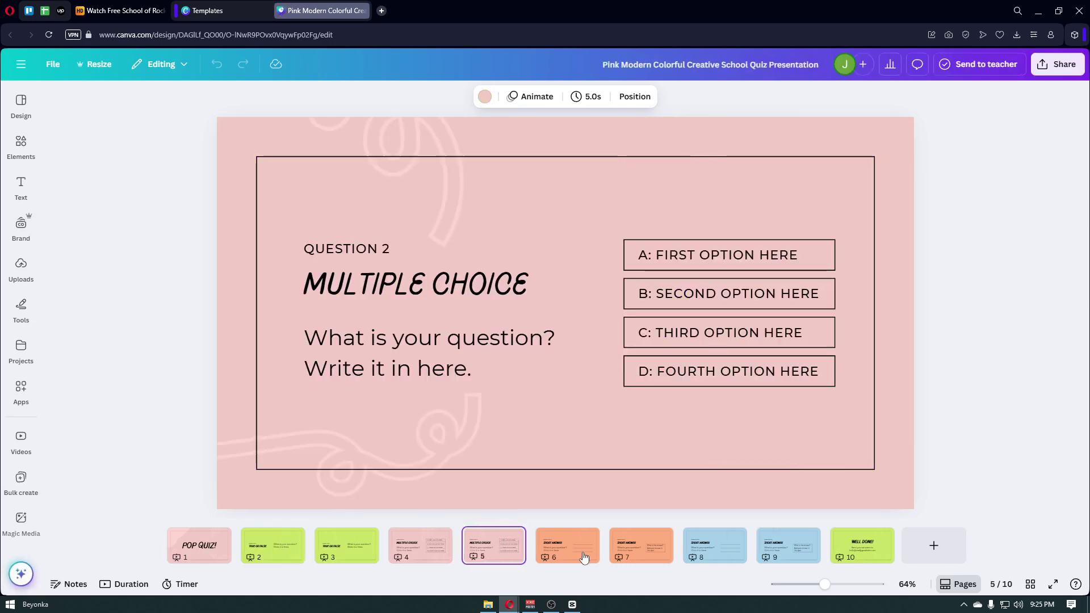
click(583, 558)
click(636, 551)
click(715, 548)
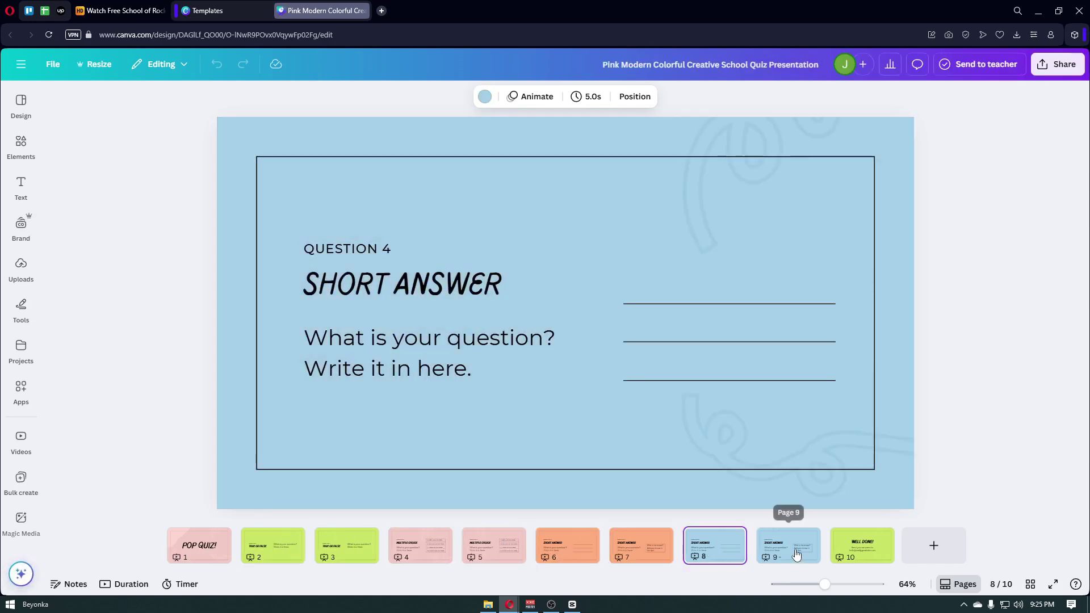
click(796, 555)
Revisit the question slides and stop on the Question 1 True or False slide.
click(296, 557)
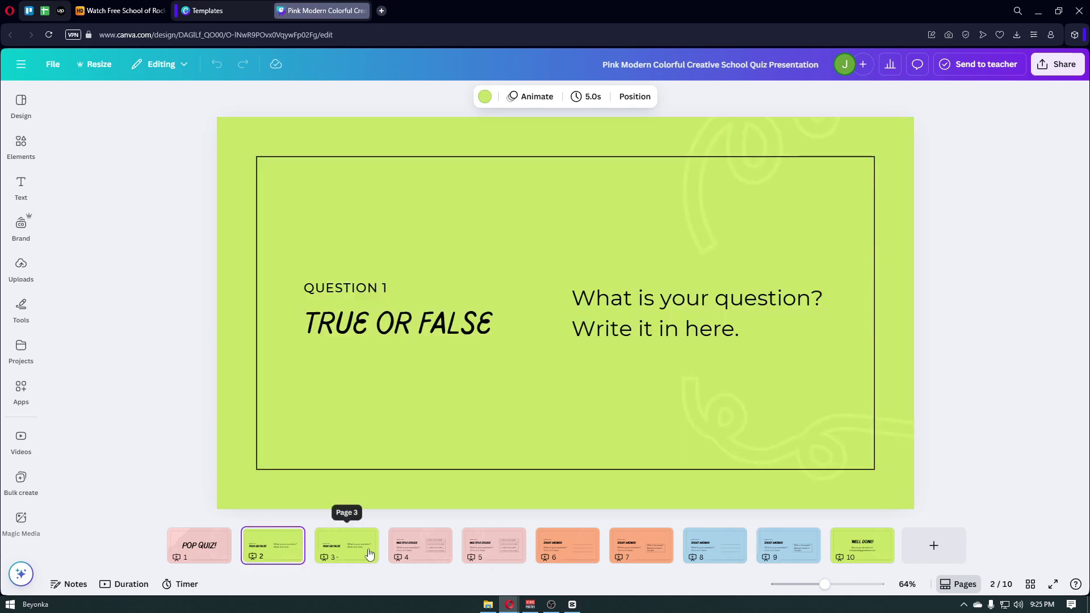
click(426, 554)
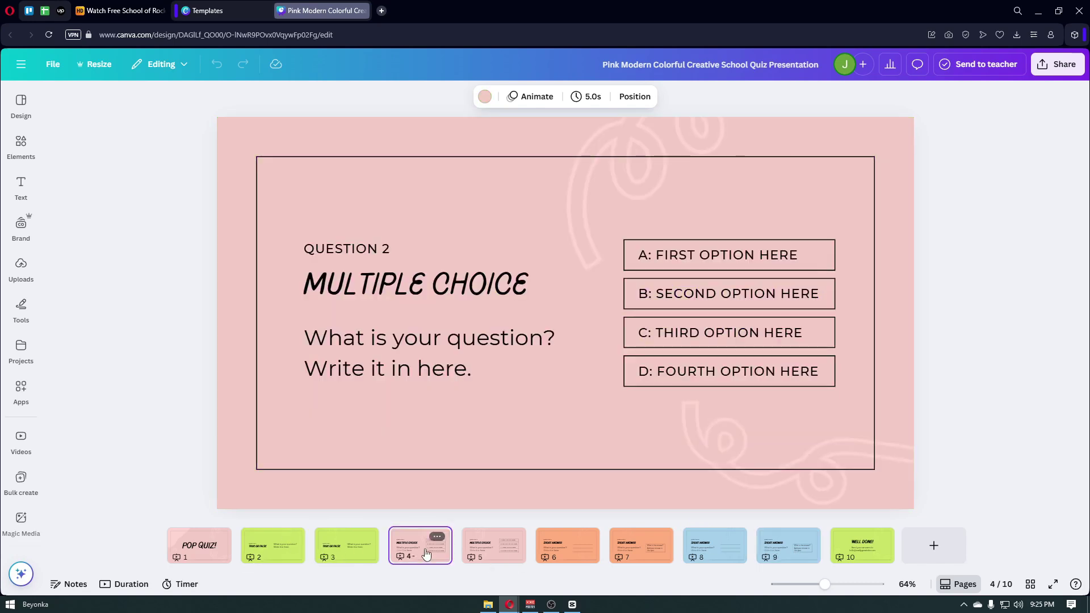
click(565, 547)
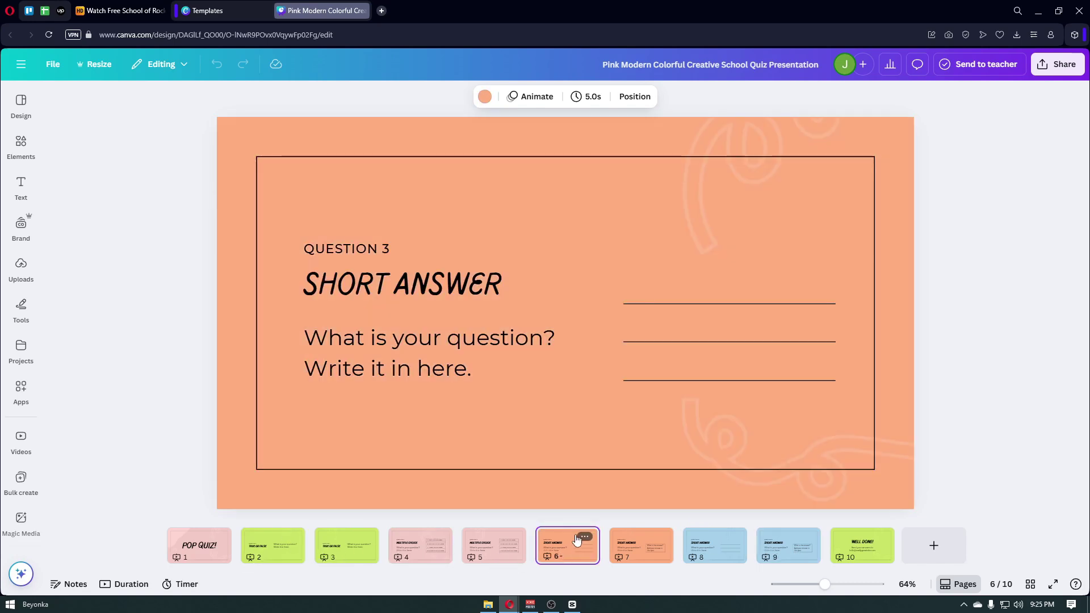
click(652, 544)
click(732, 553)
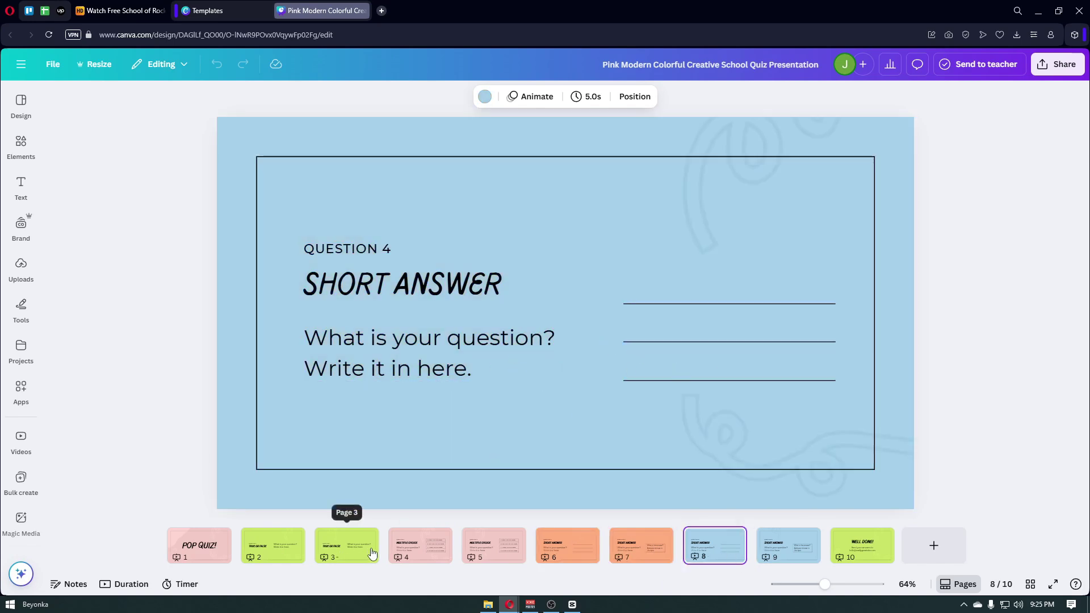
click(420, 547)
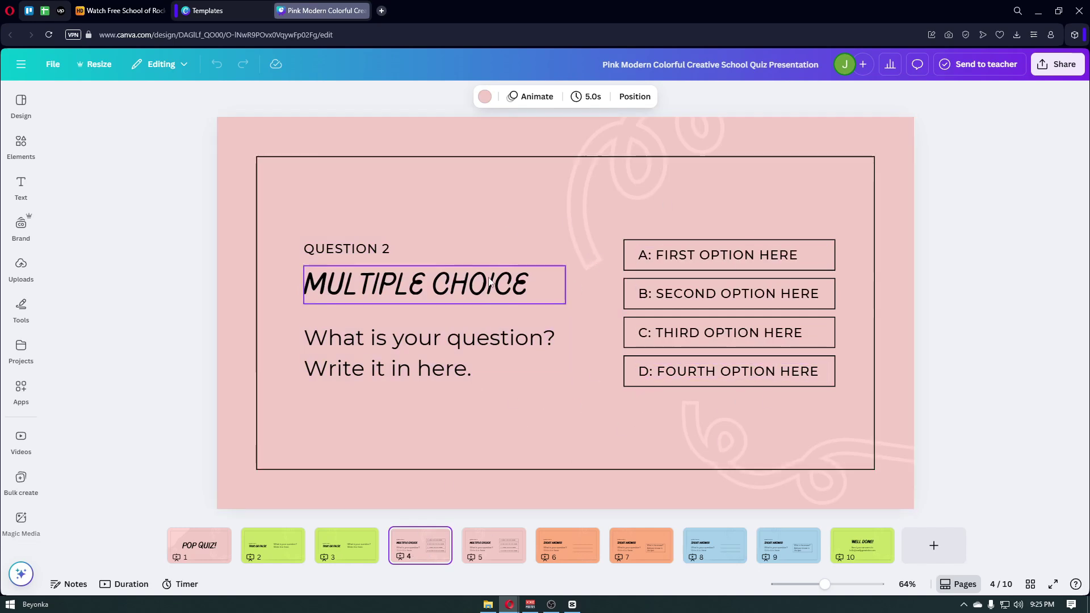
click(281, 555)
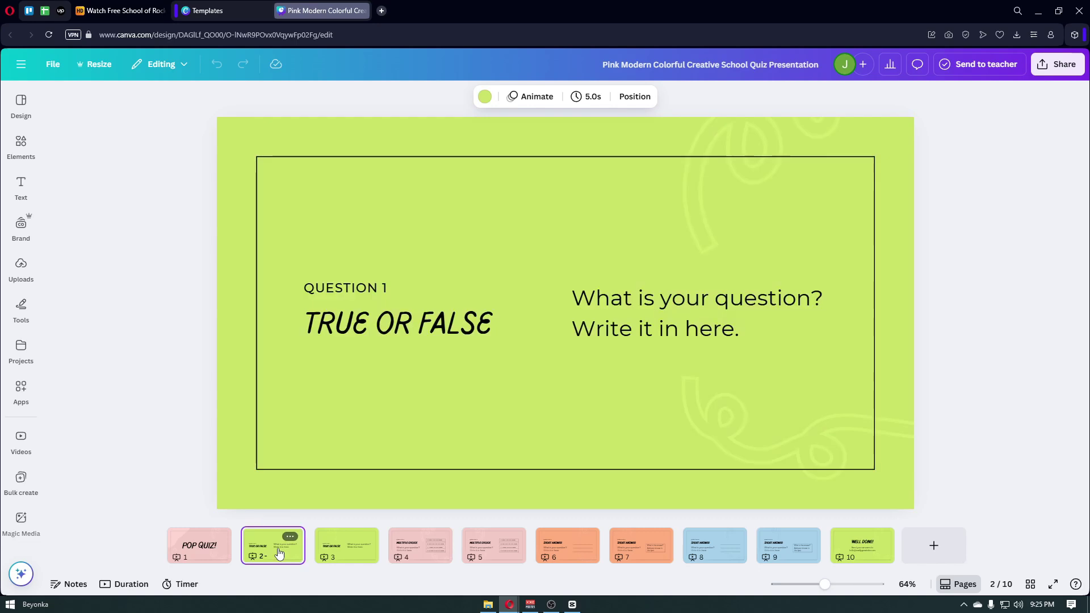
Delete both True or False slides, the Short Answer and Well Done slides, then review the three left.
key(Delete)
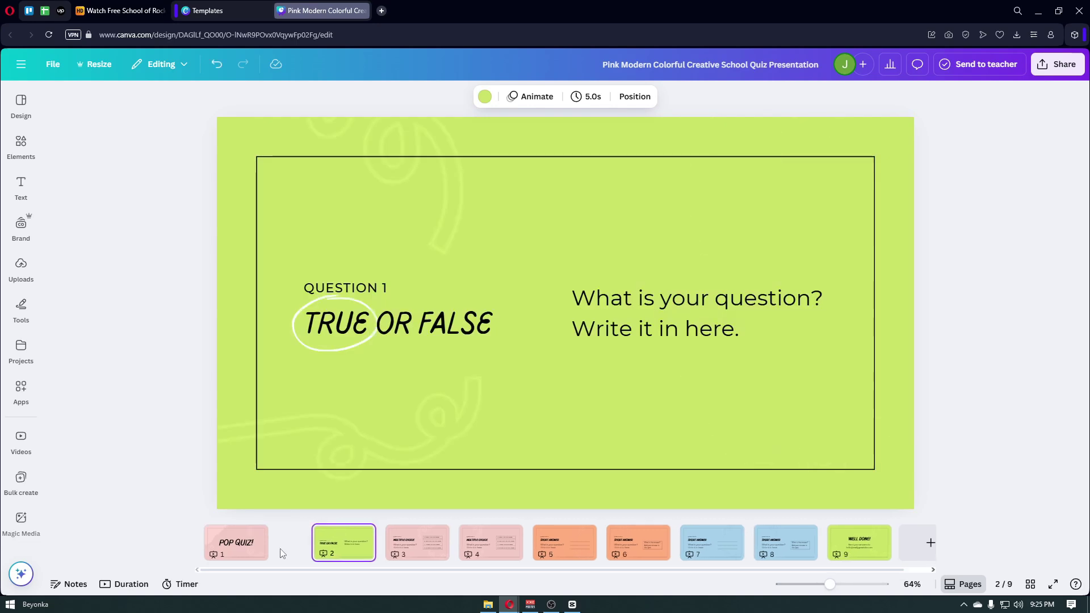
key(Delete)
click(513, 553)
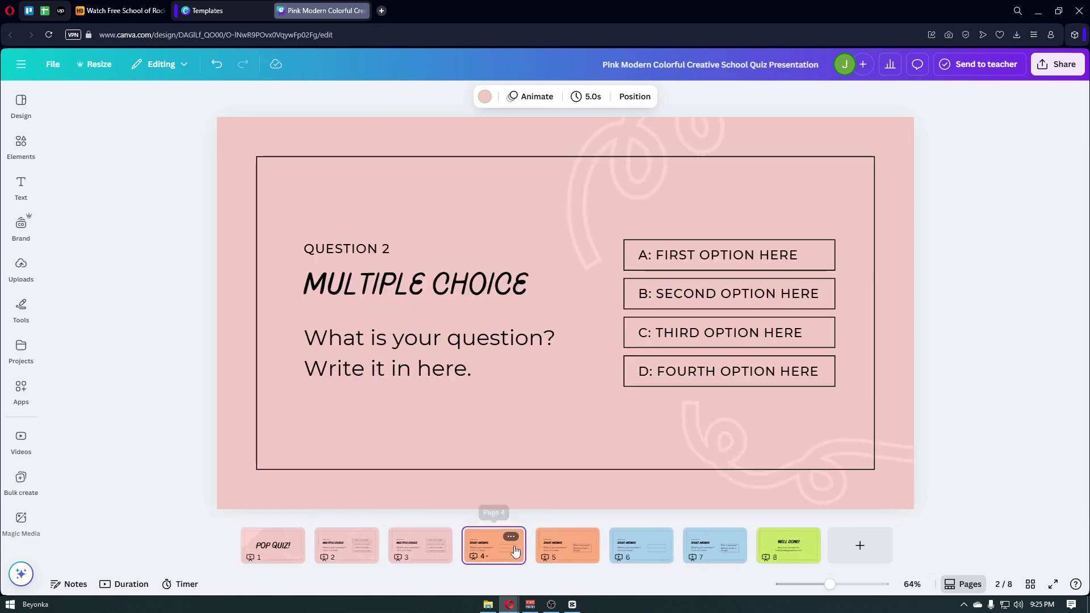
key(Delete)
key(Delete)
key(Delete)
key(Delete)
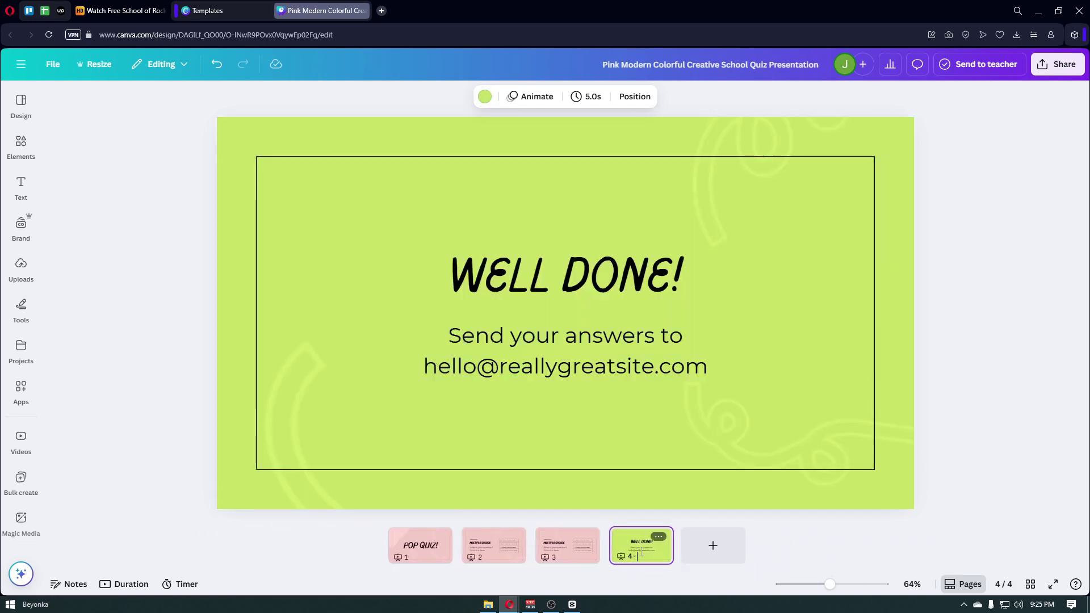
key(Delete)
click(549, 552)
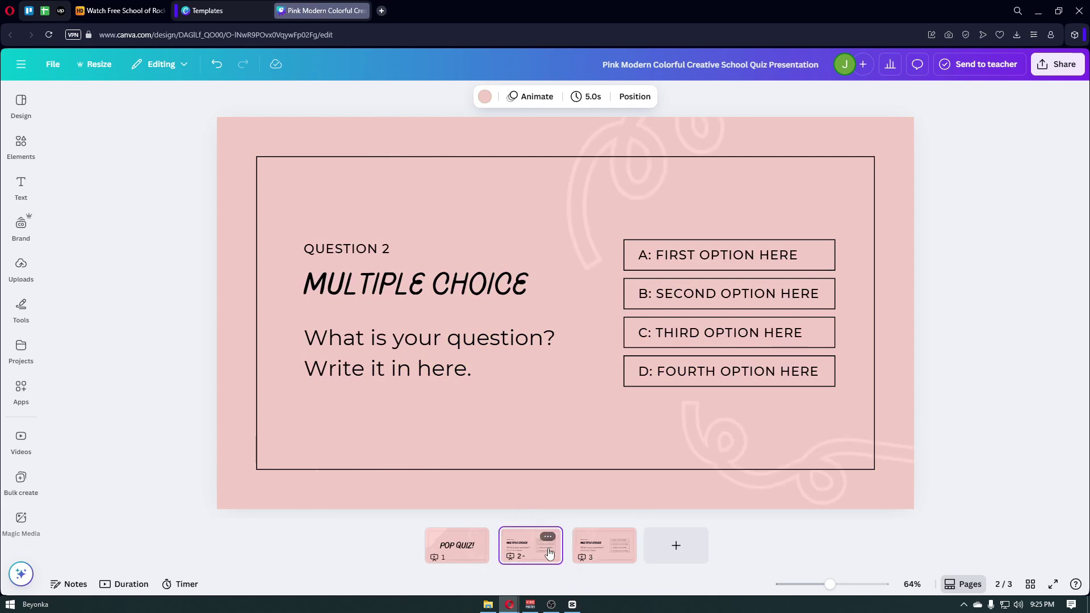
click(602, 551)
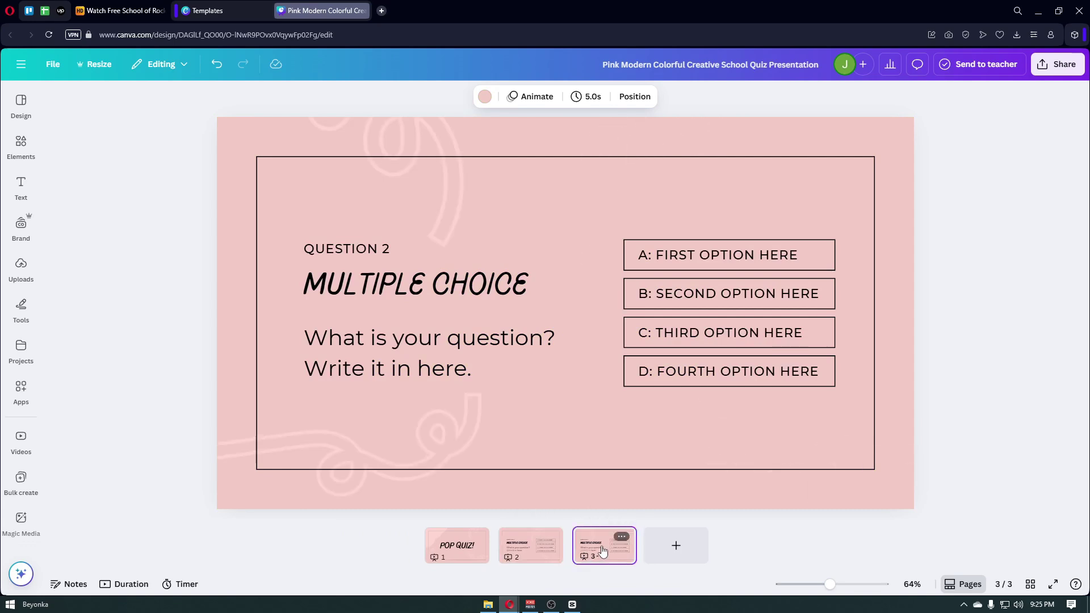
click(531, 549)
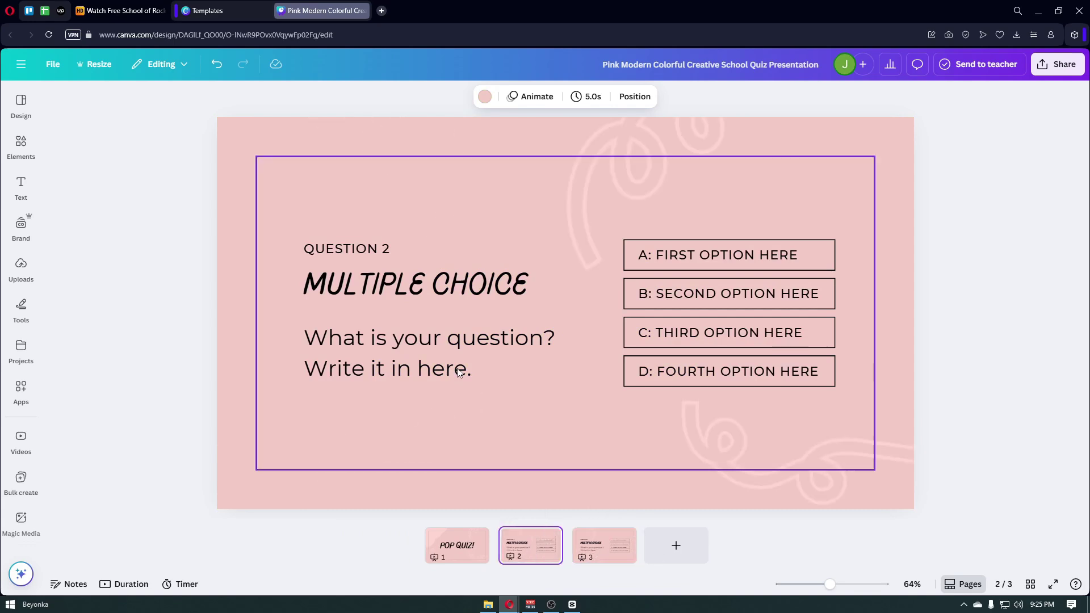
Relabel the slide QUESTION 1 and set the question to 'What is 1 + 1 = ?'.
double_click(391, 248)
click(397, 247)
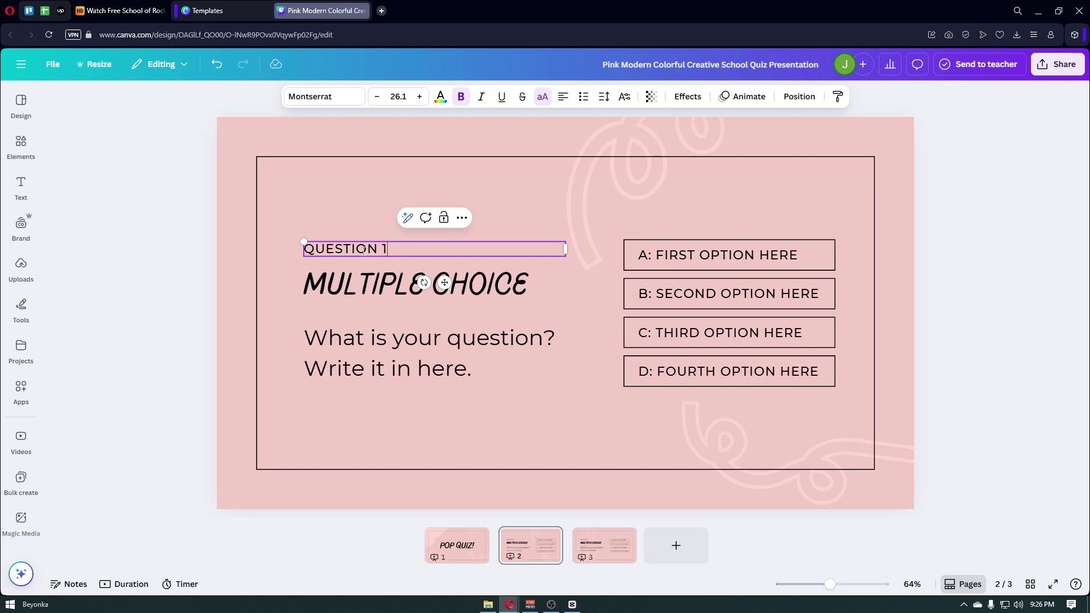
click(378, 282)
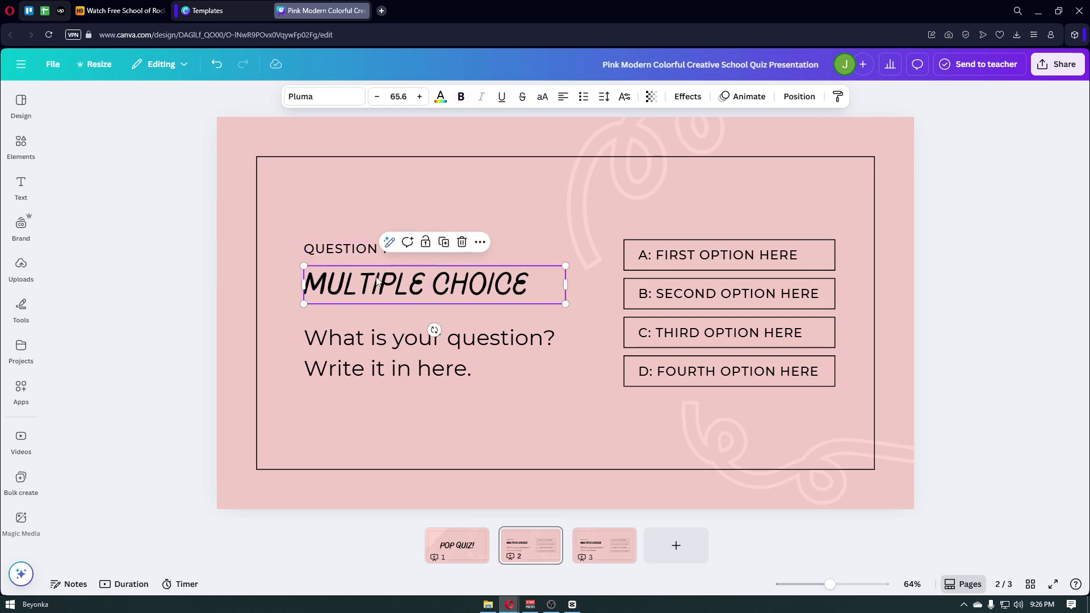
click(403, 361)
double_click(493, 365)
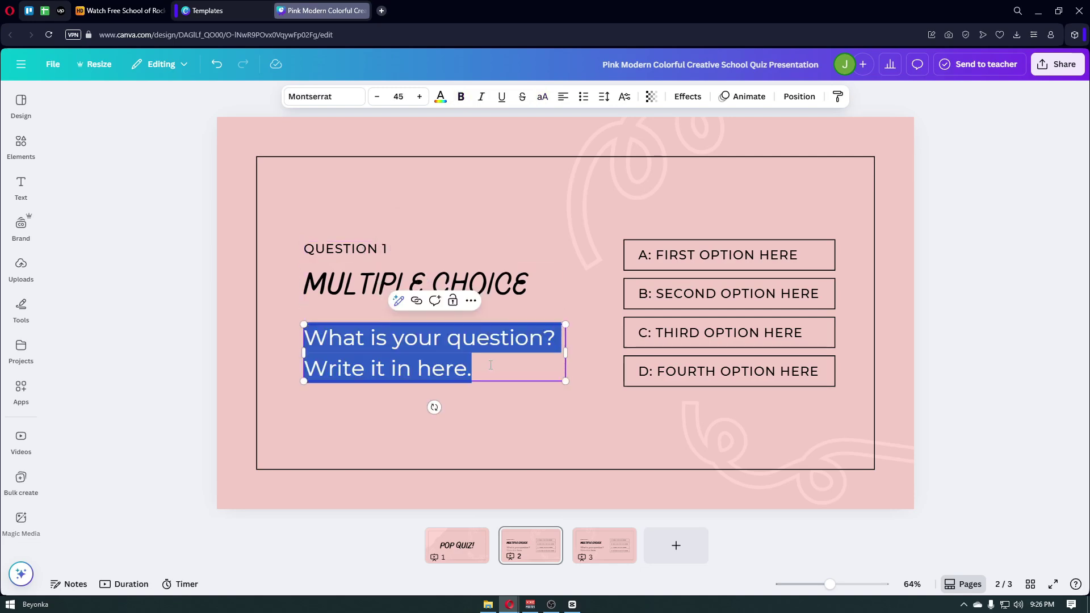
text(What is 1 + 1 = ?)
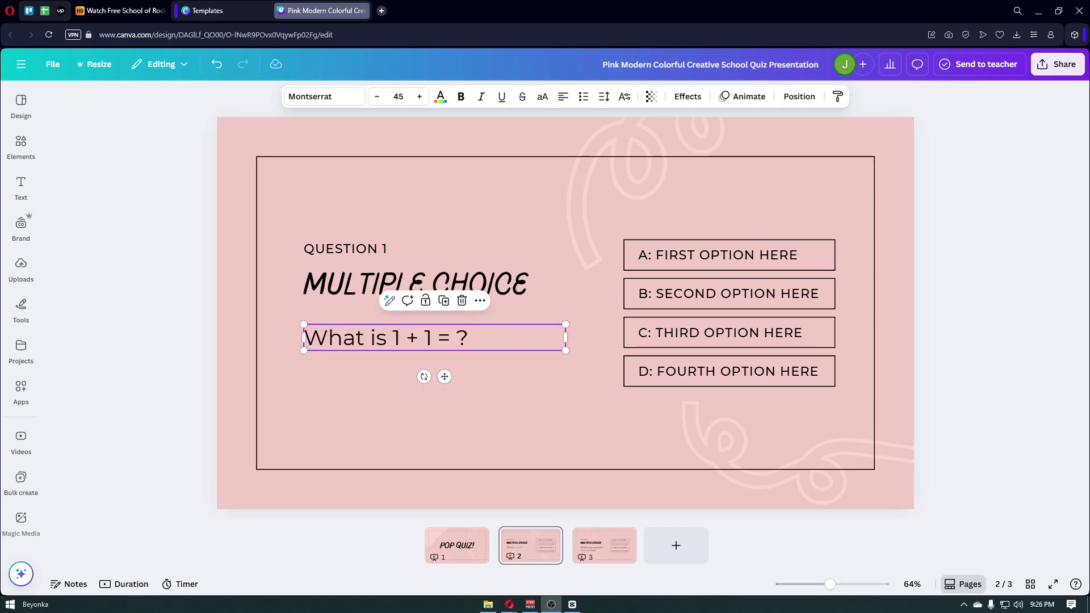
Replace the placeholder text in answers A and B with 1 and 2.
double_click(756, 256)
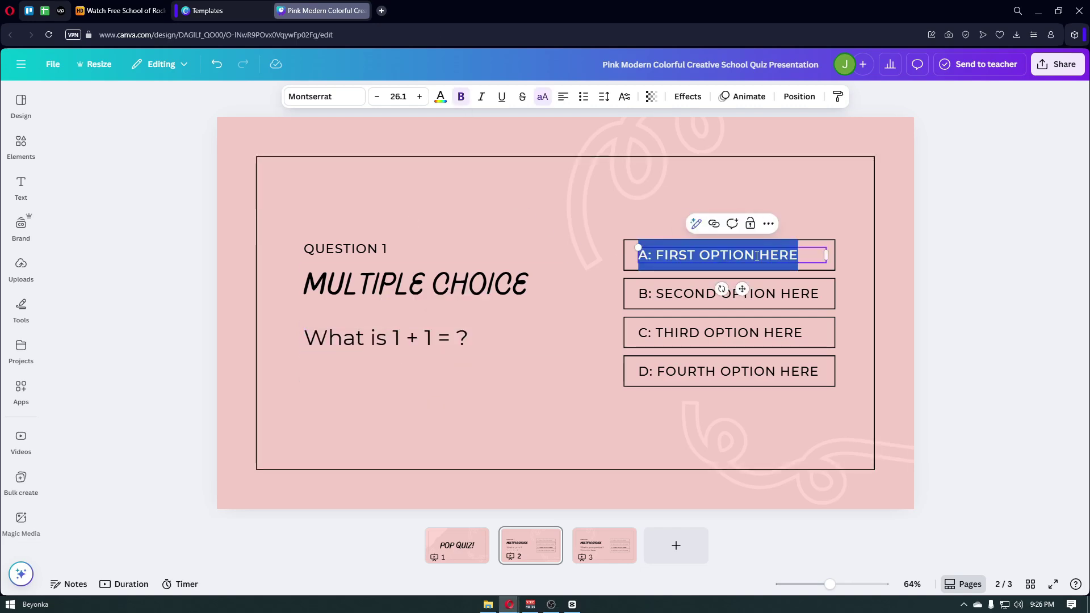
drag(798, 254, 652, 255)
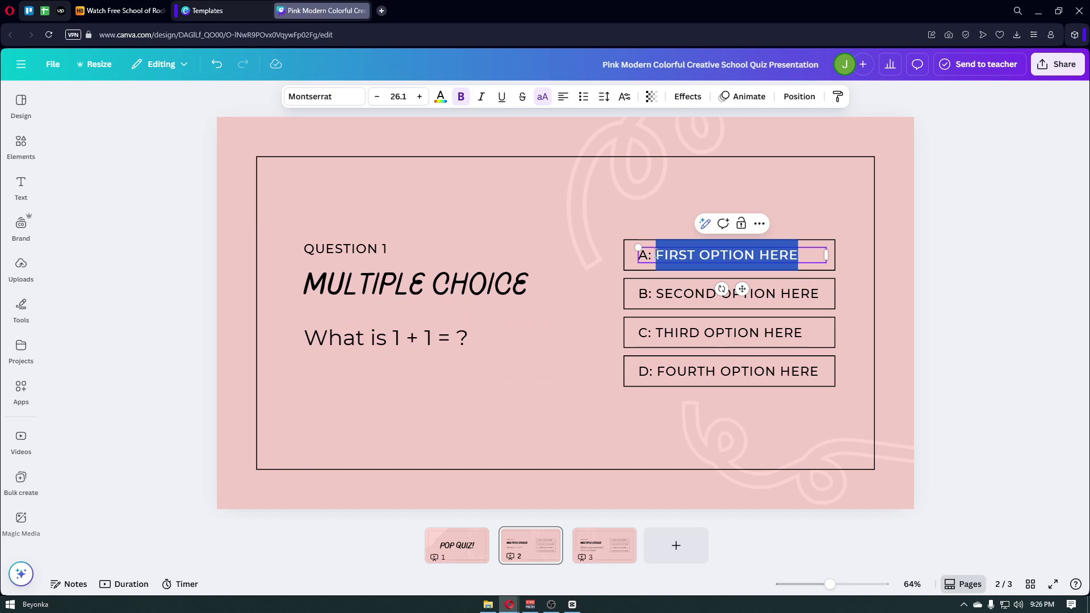
text(1)
click(822, 294)
click(822, 293)
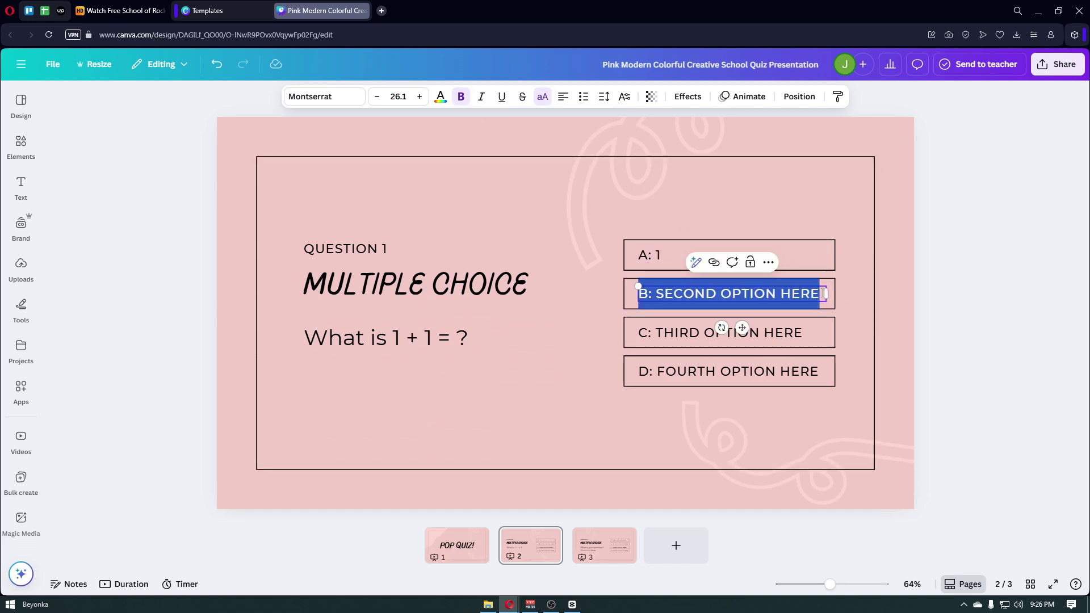
drag(825, 293, 653, 293)
text(2)
Replace the placeholder text in answers C and D with 3 and 4.
click(785, 335)
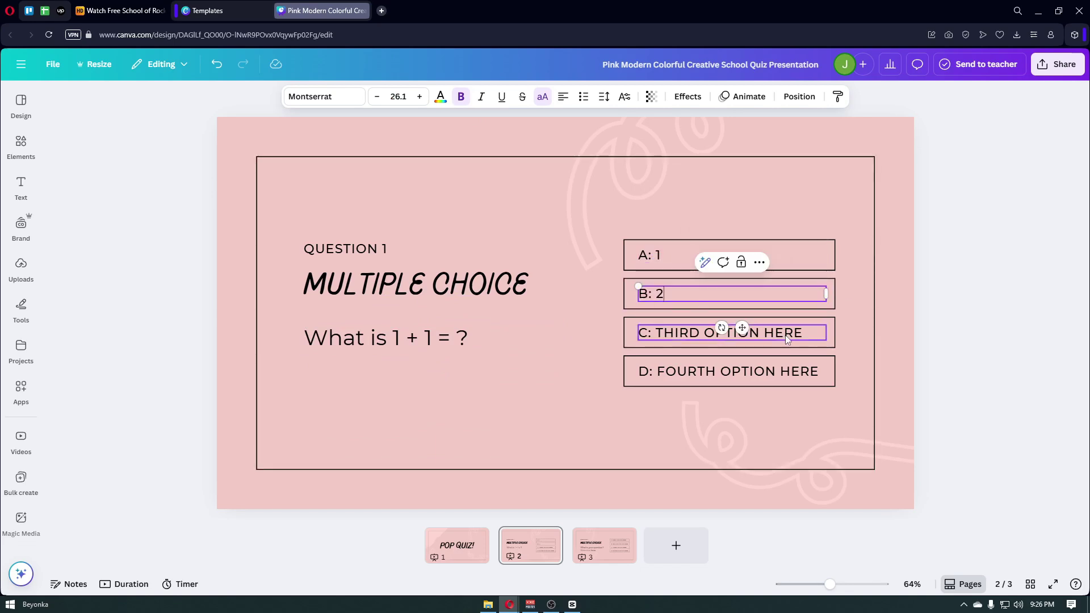
click(804, 332)
drag(816, 333, 657, 334)
text(3)
click(681, 369)
click(682, 366)
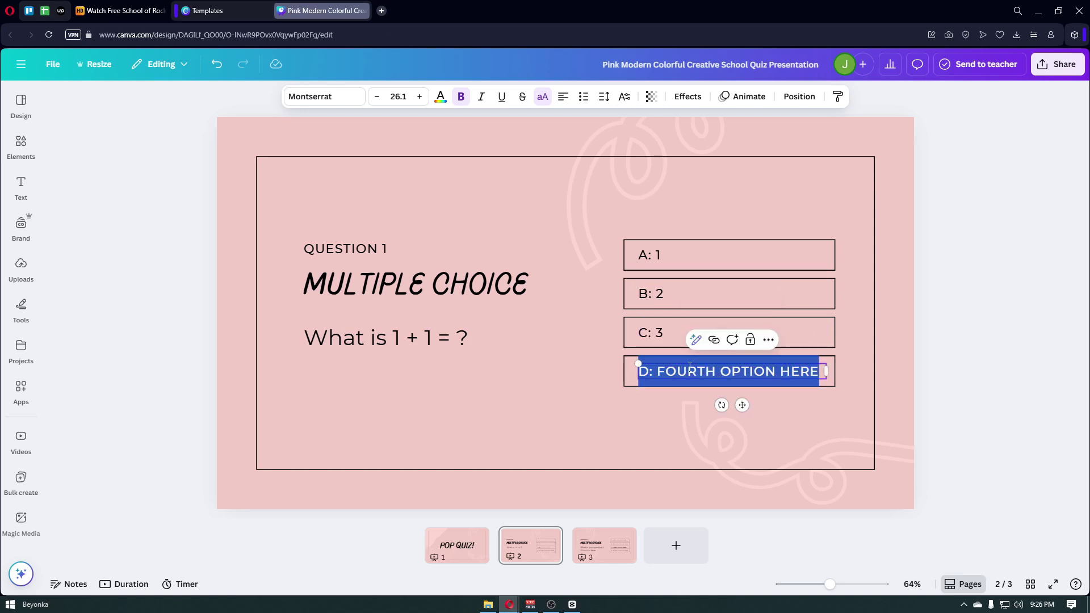
drag(820, 370, 659, 366)
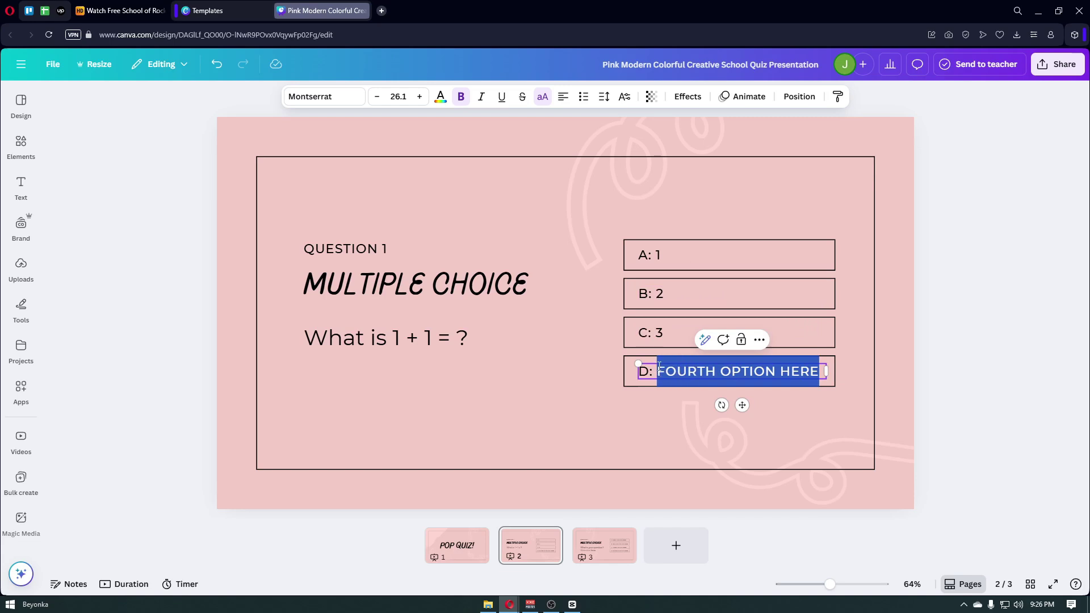
text(4)
click(661, 421)
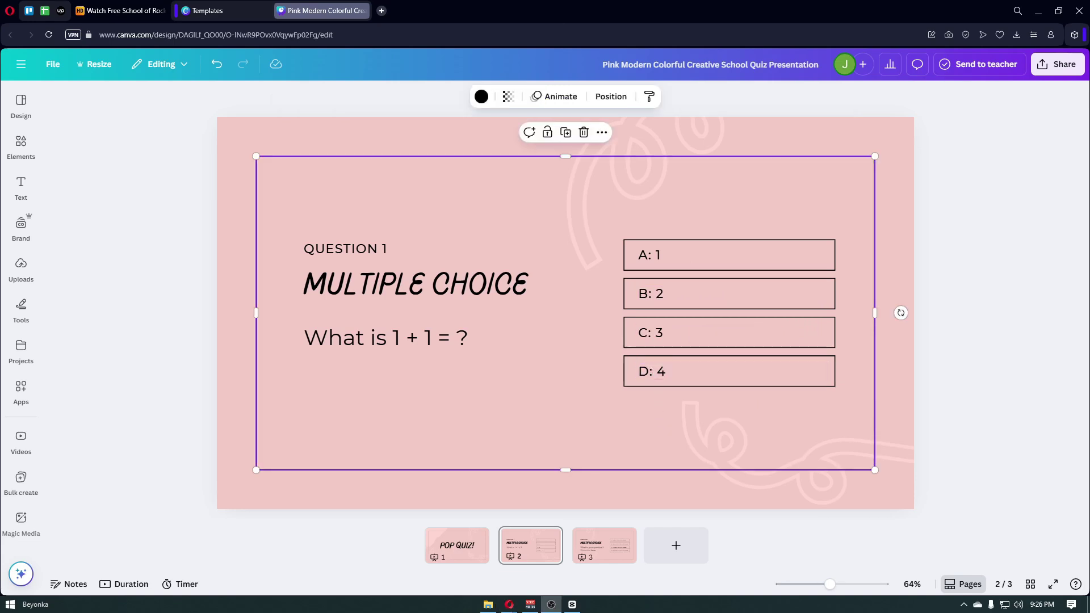
Centre the A: 1, B: 2, C: 3 and D: 4 labels within their boxes.
drag(664, 266, 716, 255)
drag(653, 294, 712, 293)
drag(658, 331, 722, 323)
drag(716, 323, 716, 324)
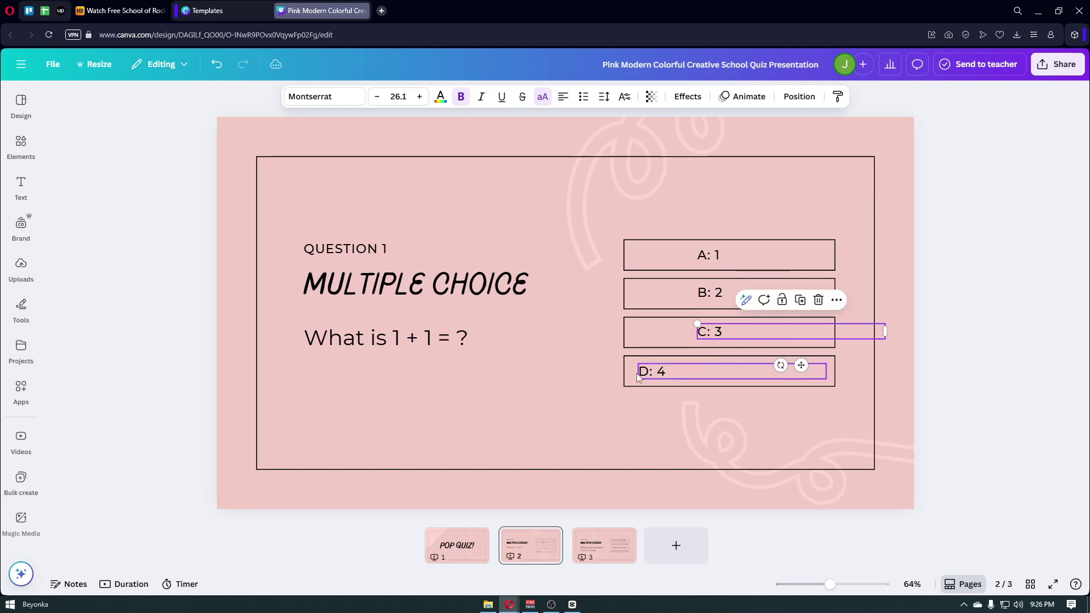
drag(650, 372, 708, 373)
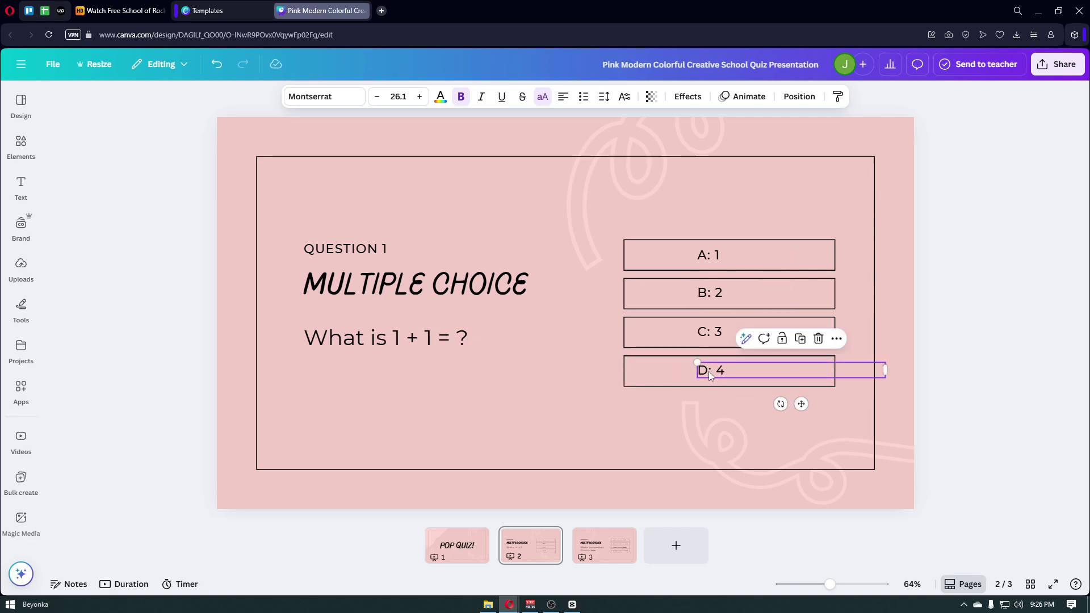
Delete the Question 2 slide and duplicate the Question 1 slide in its place.
click(610, 555)
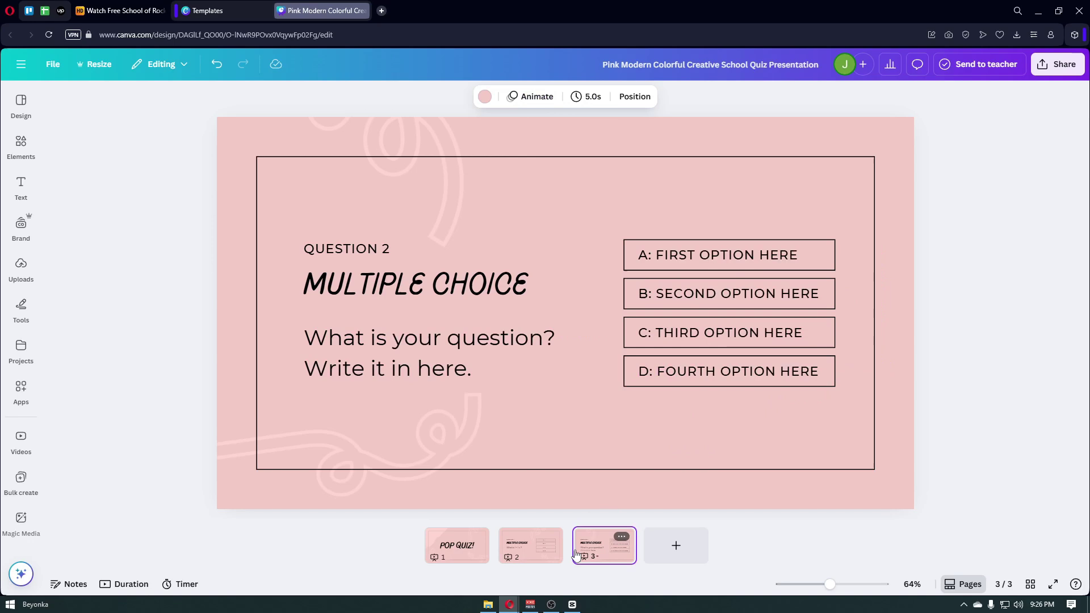
click(526, 563)
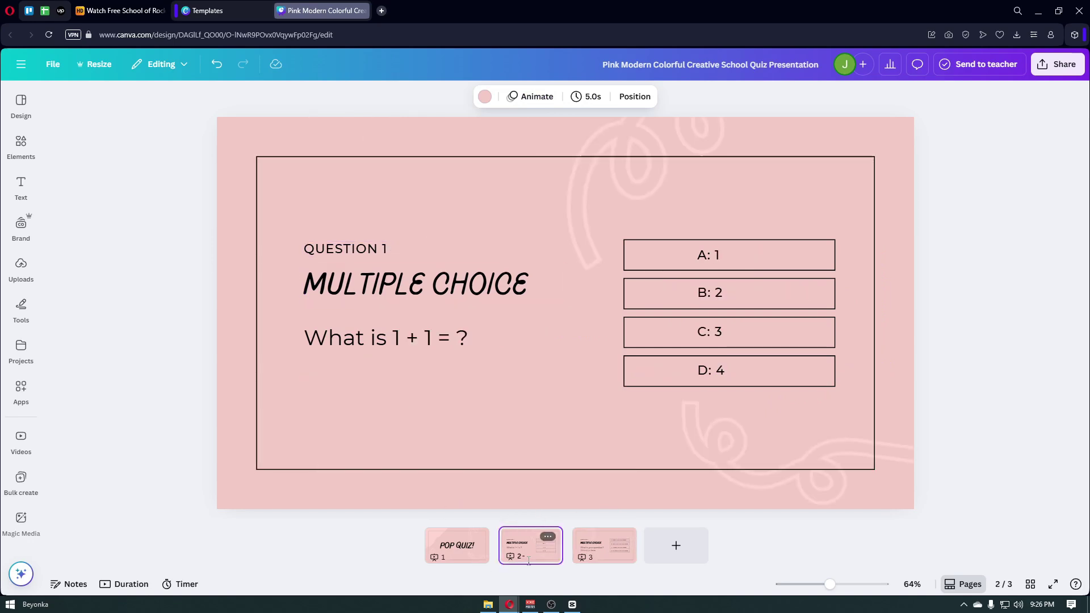
click(611, 553)
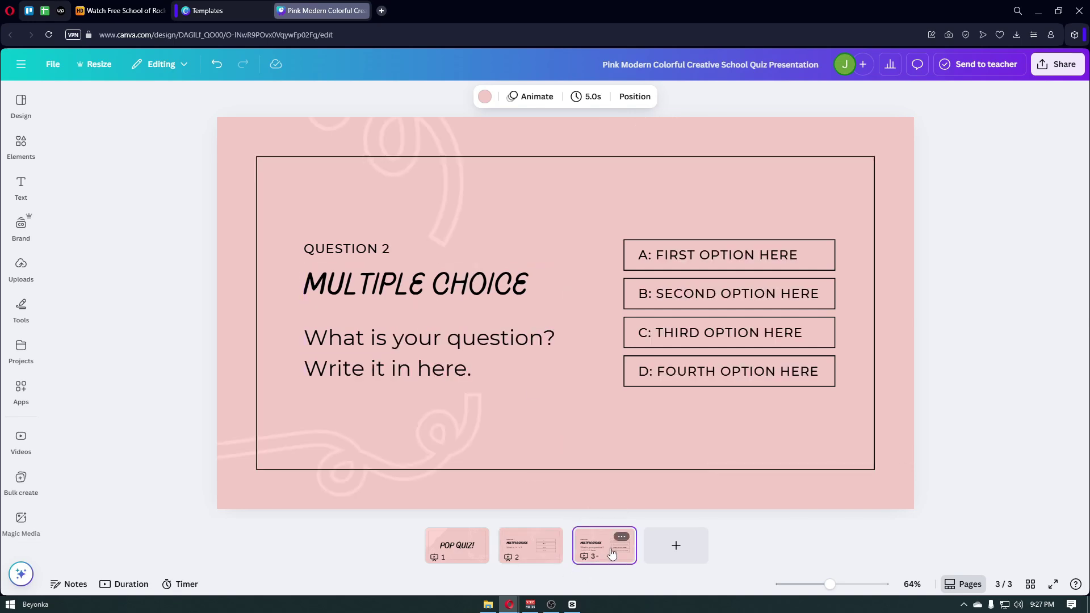
key(Delete)
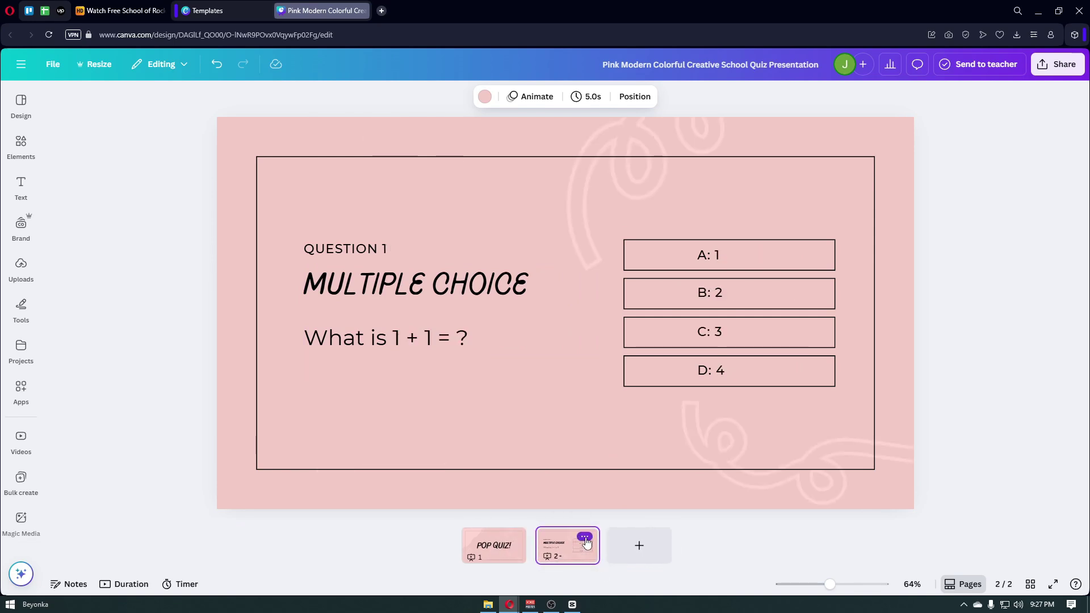
click(585, 537)
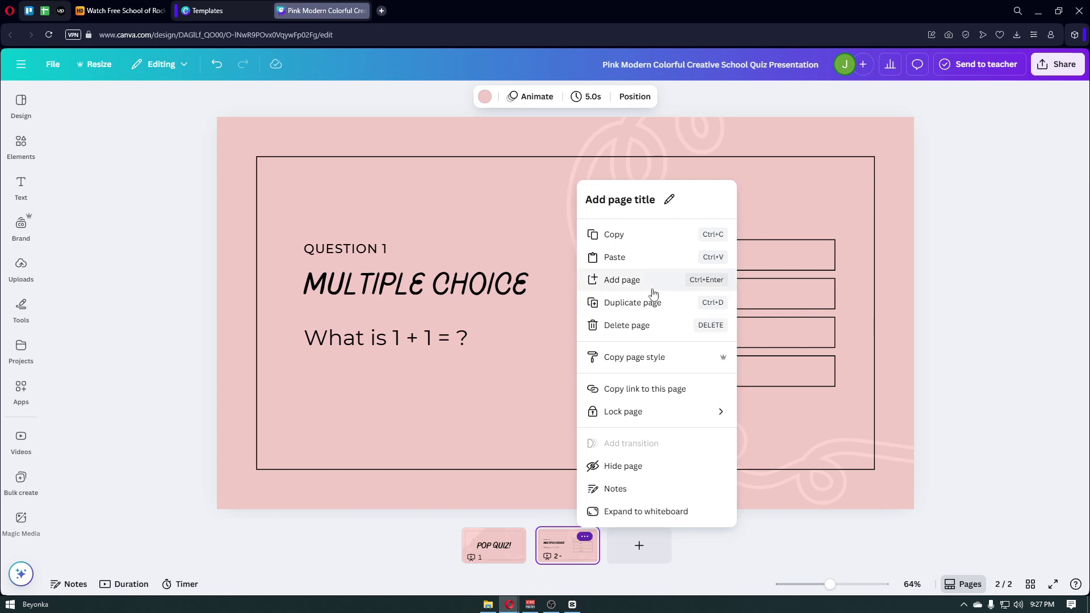
click(651, 306)
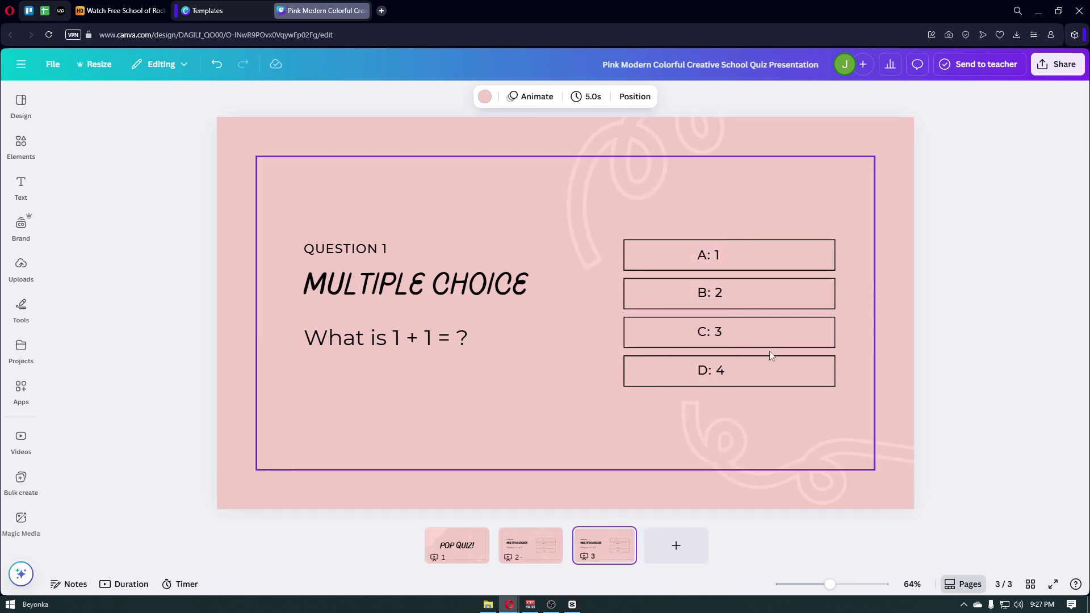
Colour the B: 2 answer box on slide 3 magenta and reselect it.
click(664, 287)
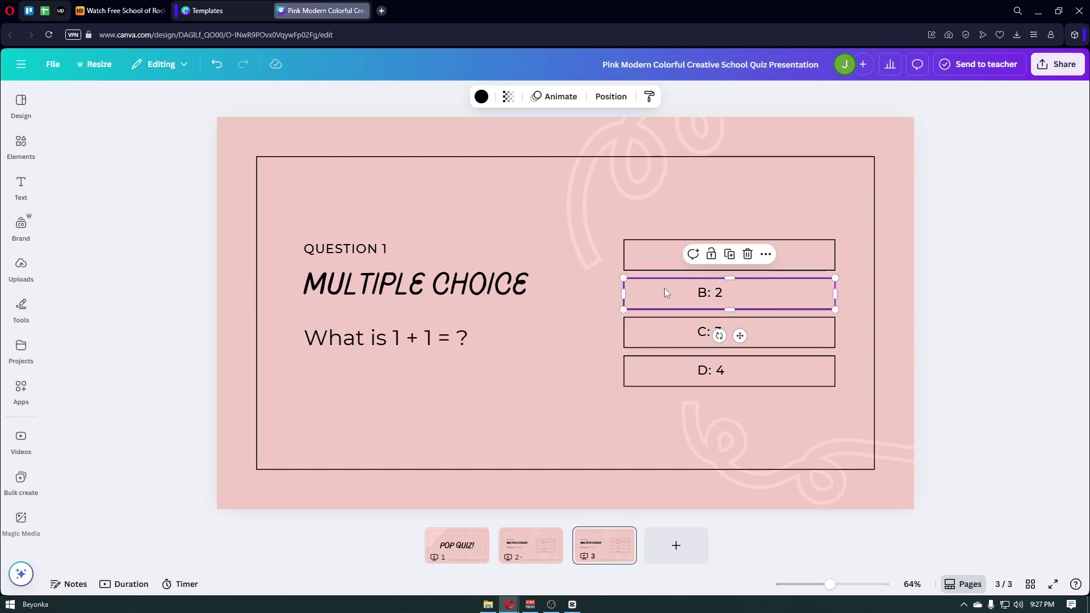
click(704, 291)
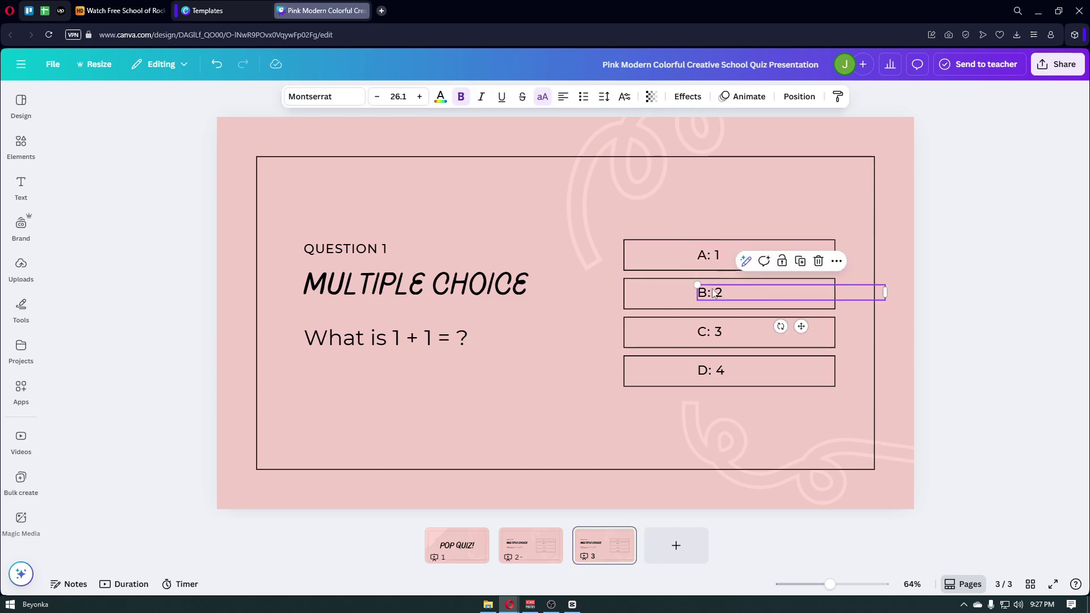
click(644, 292)
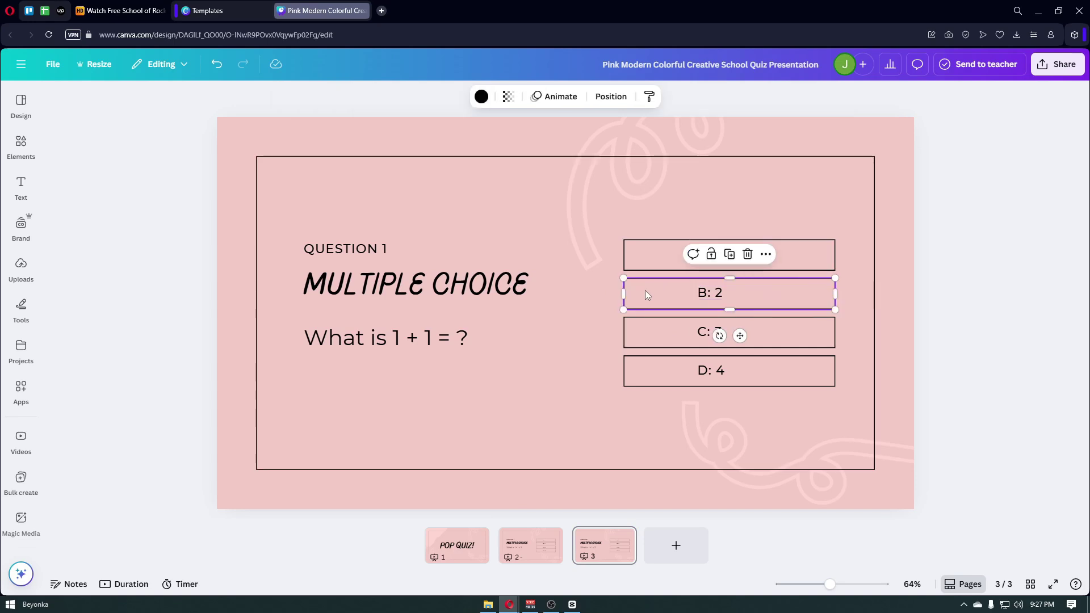
click(481, 96)
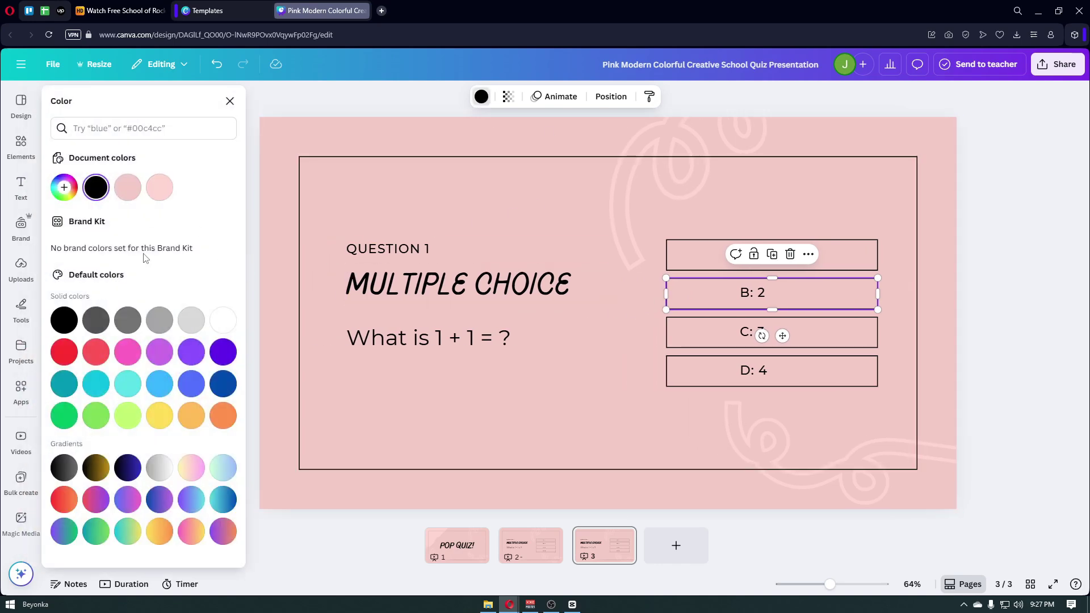
click(127, 352)
click(569, 357)
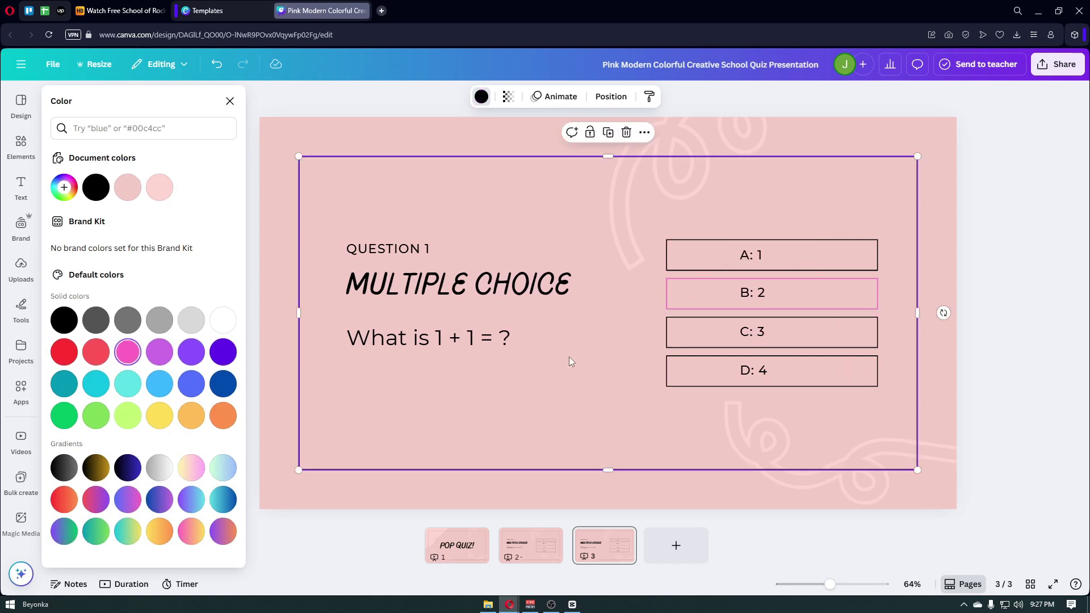
click(549, 536)
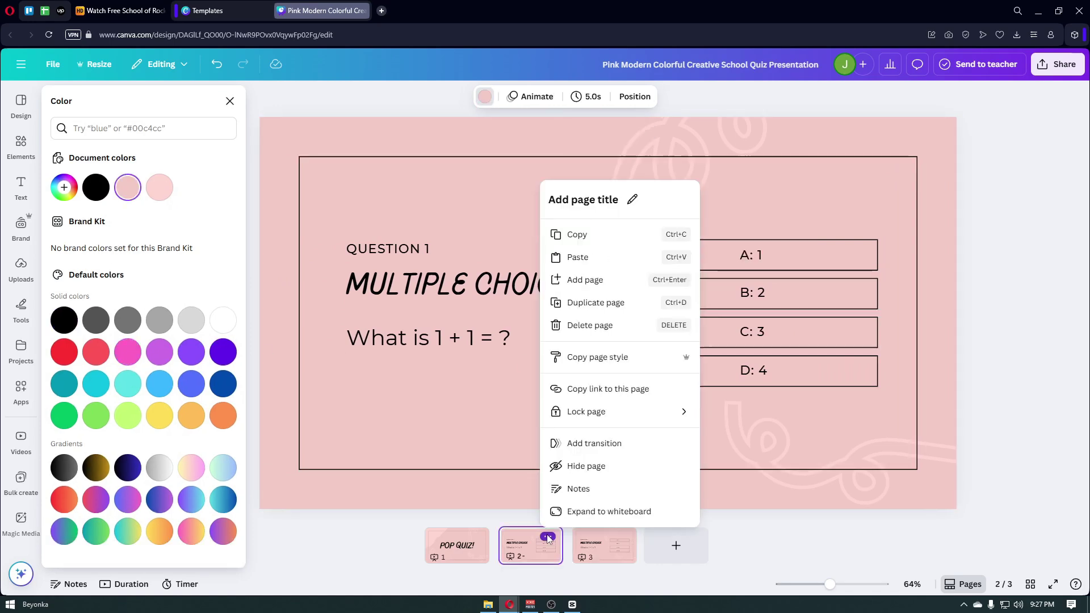
key(Escape)
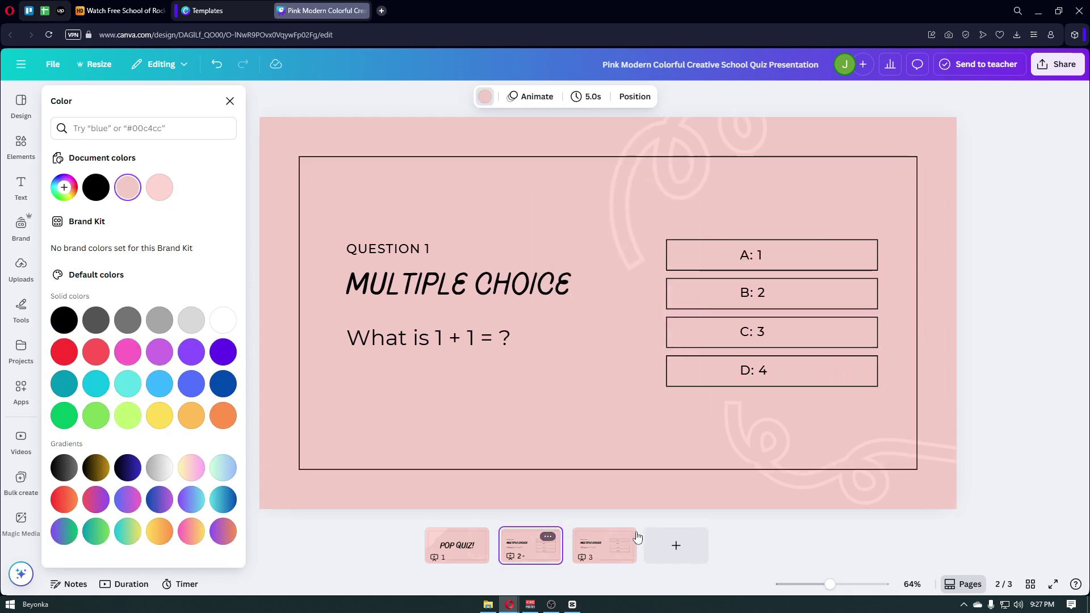
click(593, 550)
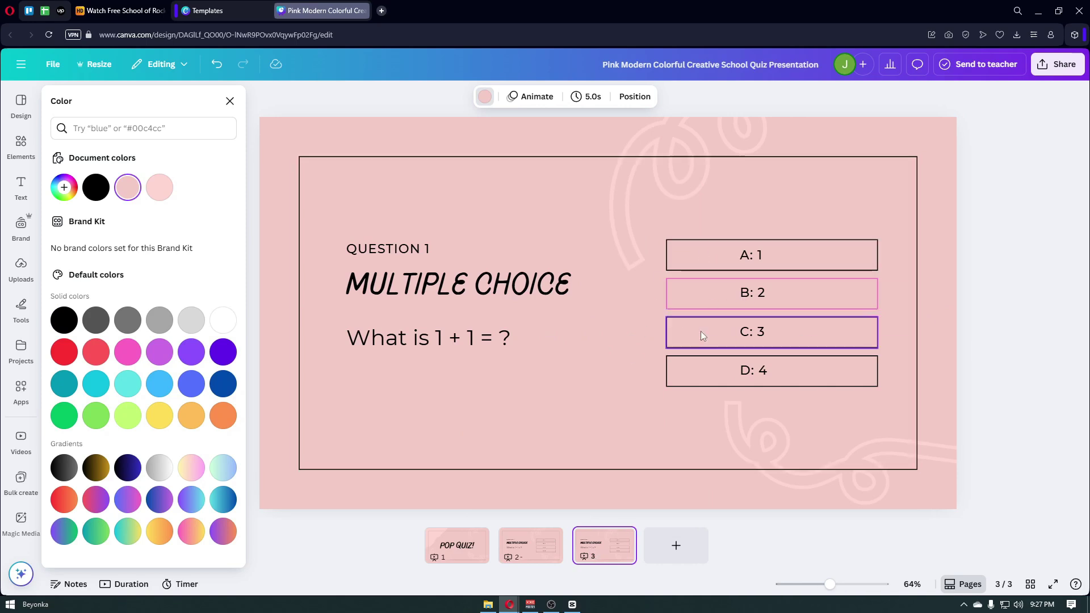
click(686, 302)
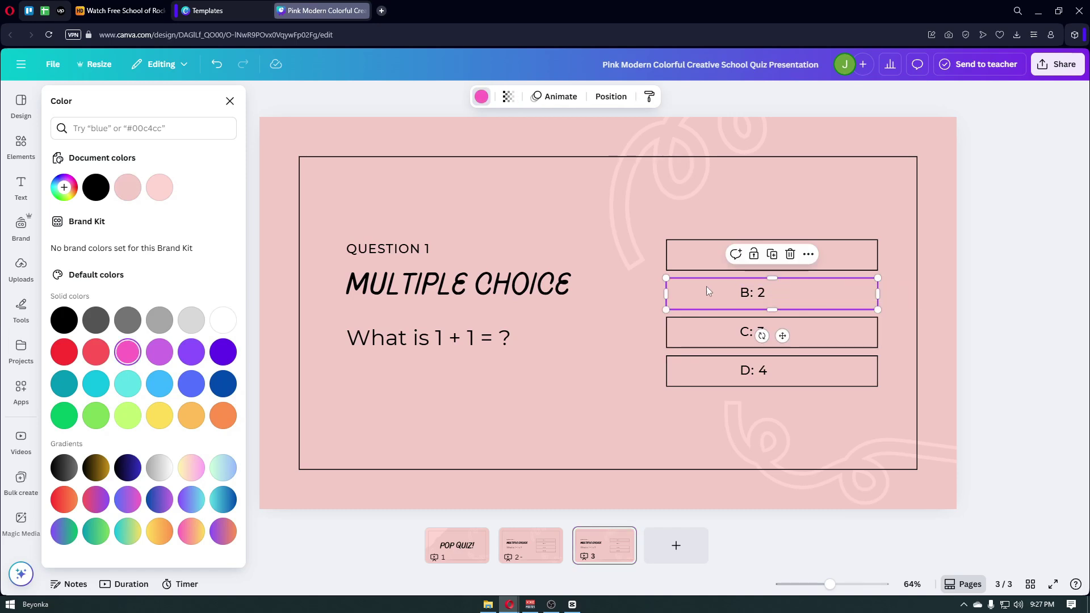
Apply the Pan element animation to the pink B: 2 box on slide 3.
click(549, 96)
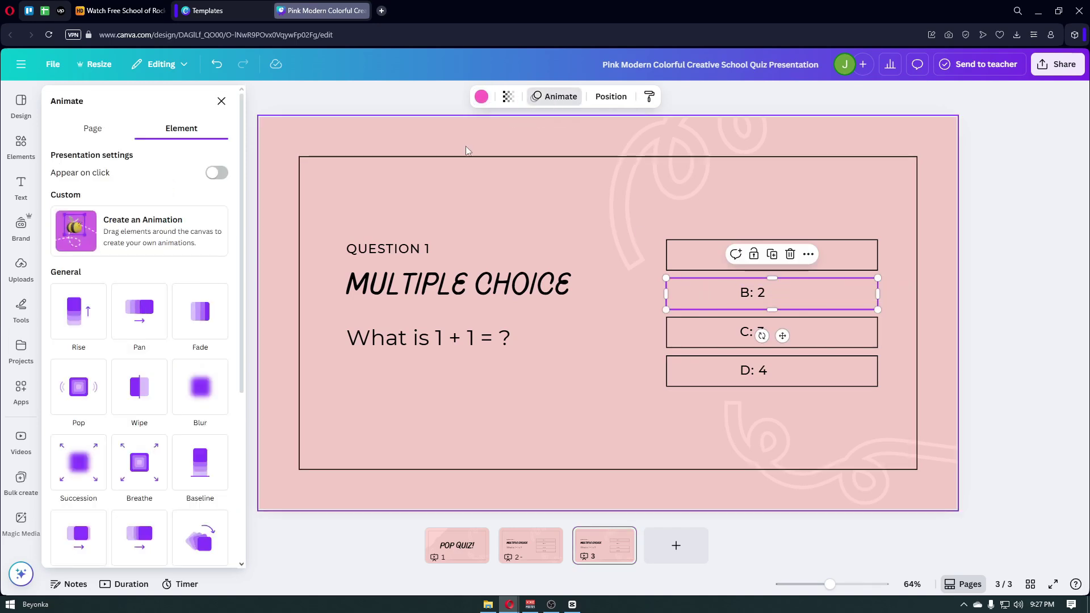
click(139, 311)
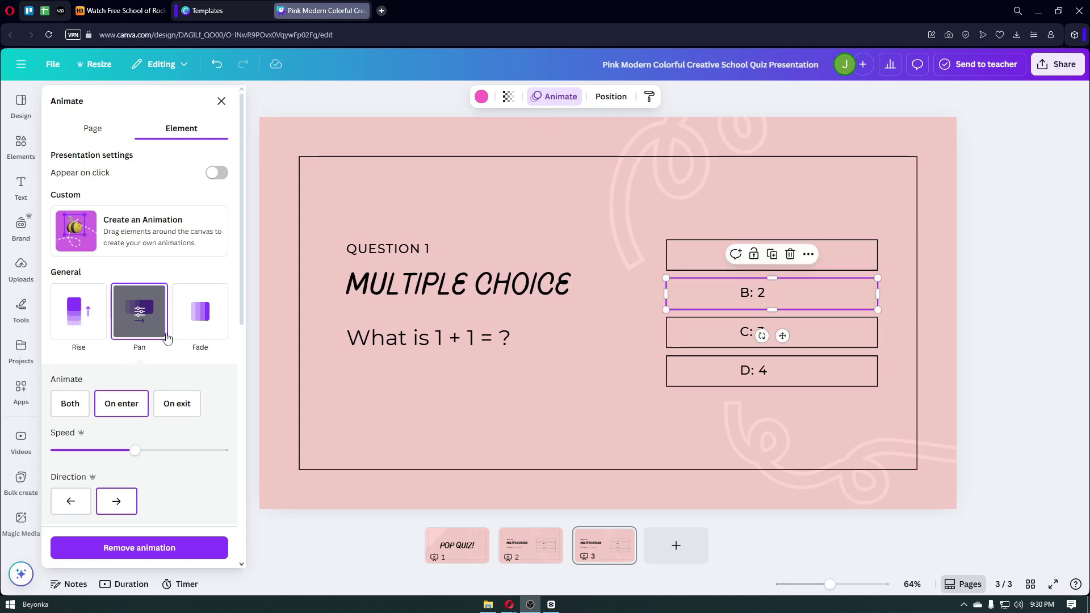
scroll(173, 338, down, 3)
scroll(165, 349, down, 1)
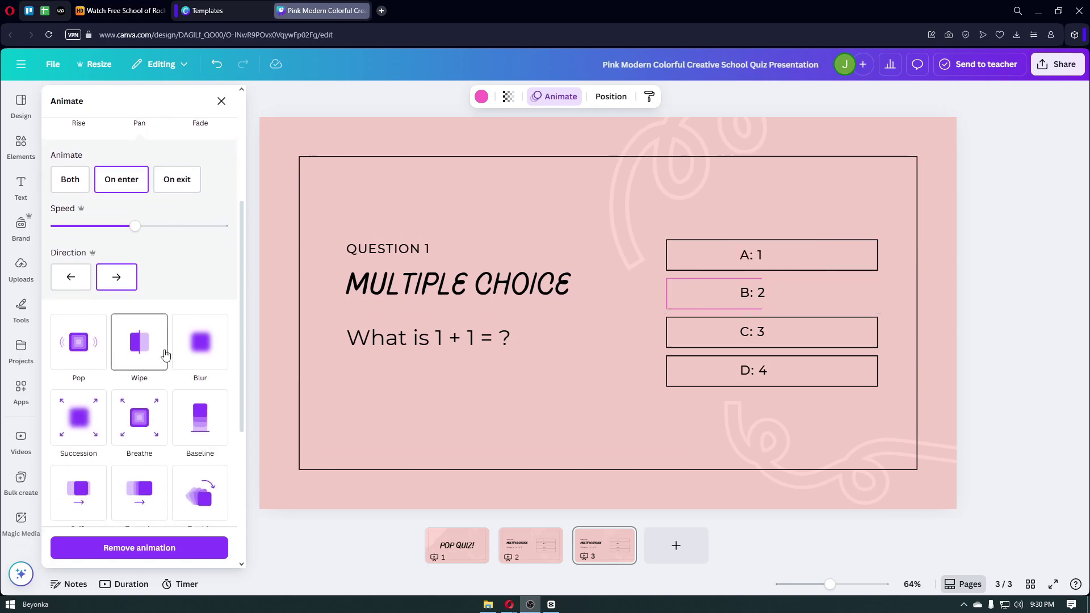
scroll(163, 340, up, 4)
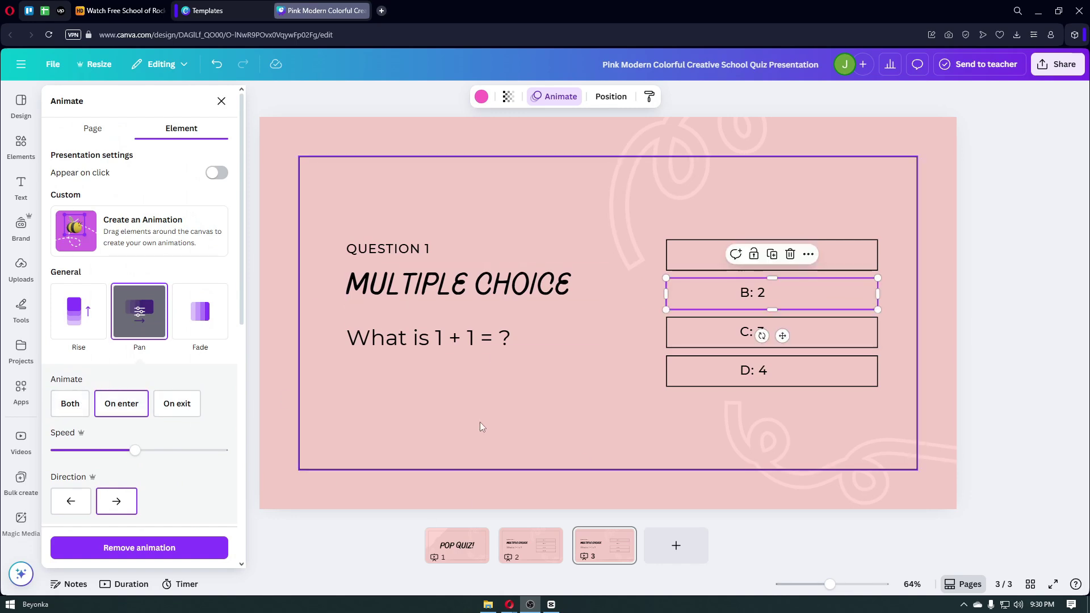
scroll(166, 410, down, 2)
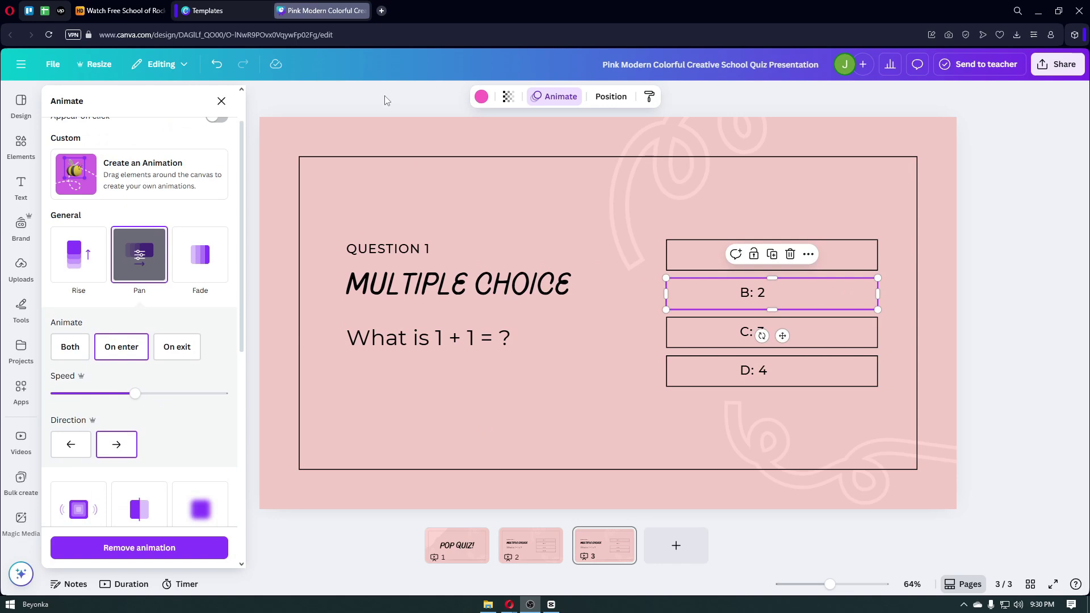
key(Escape)
mouse_move(567, 551)
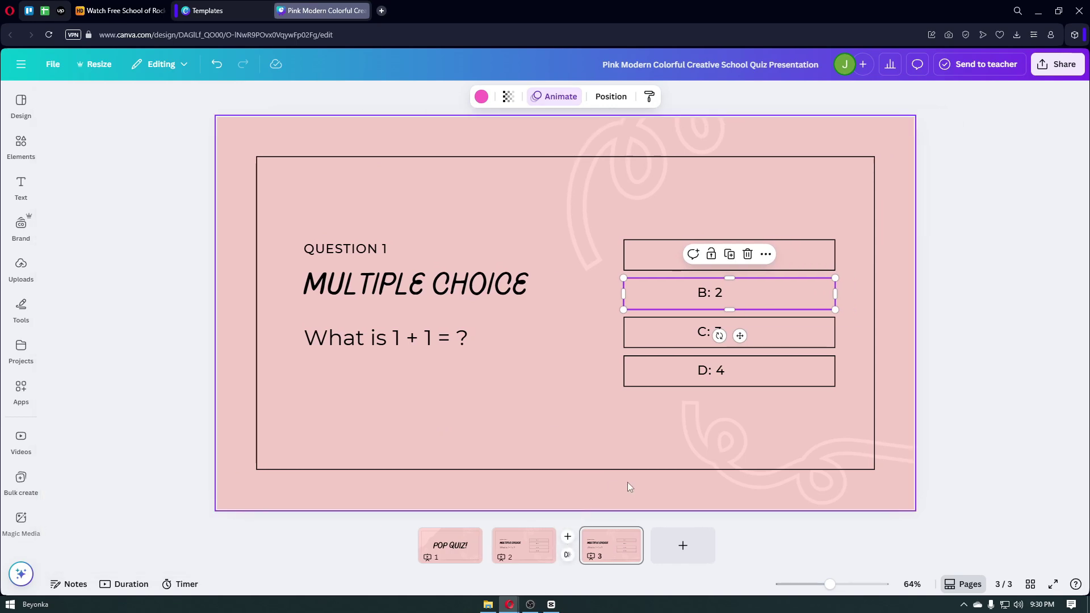
Link slides 2 and 3 with a 0.5-second Match & Move transition and present full screen.
click(567, 556)
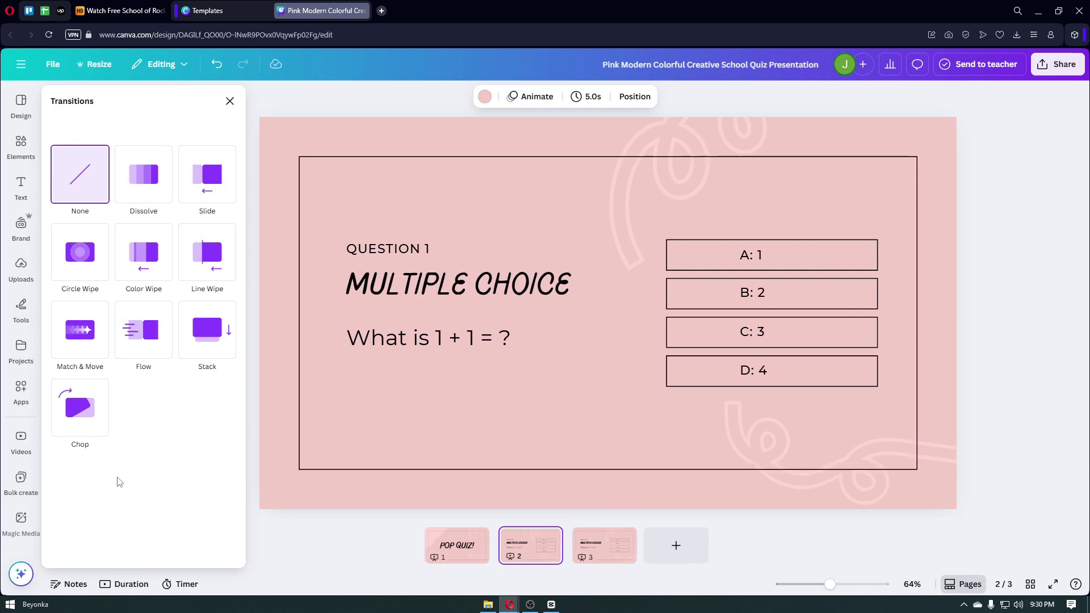
click(84, 336)
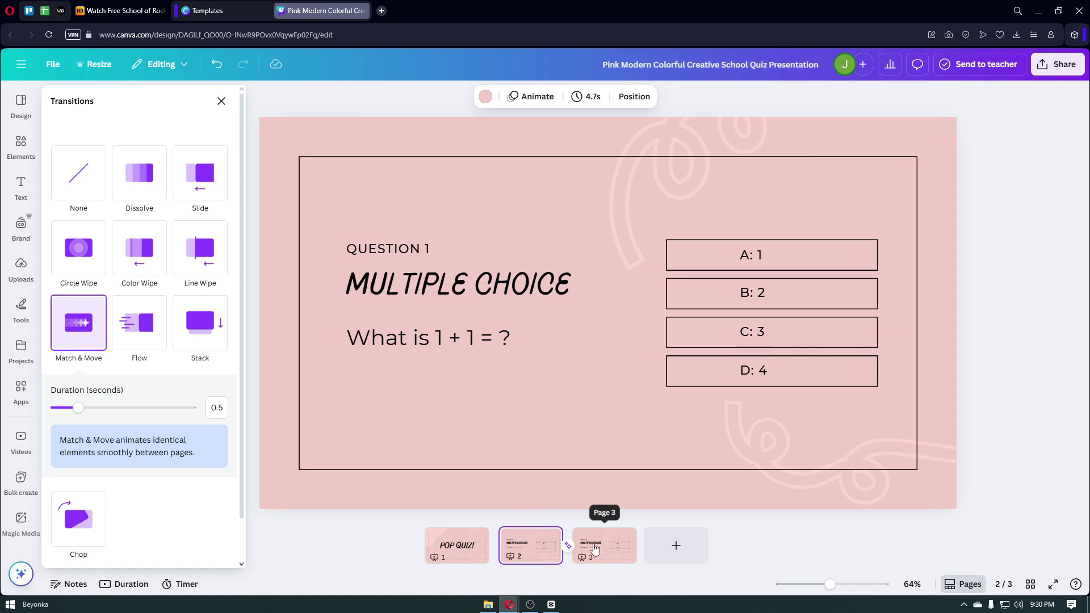
key(ctrl+alt+p)
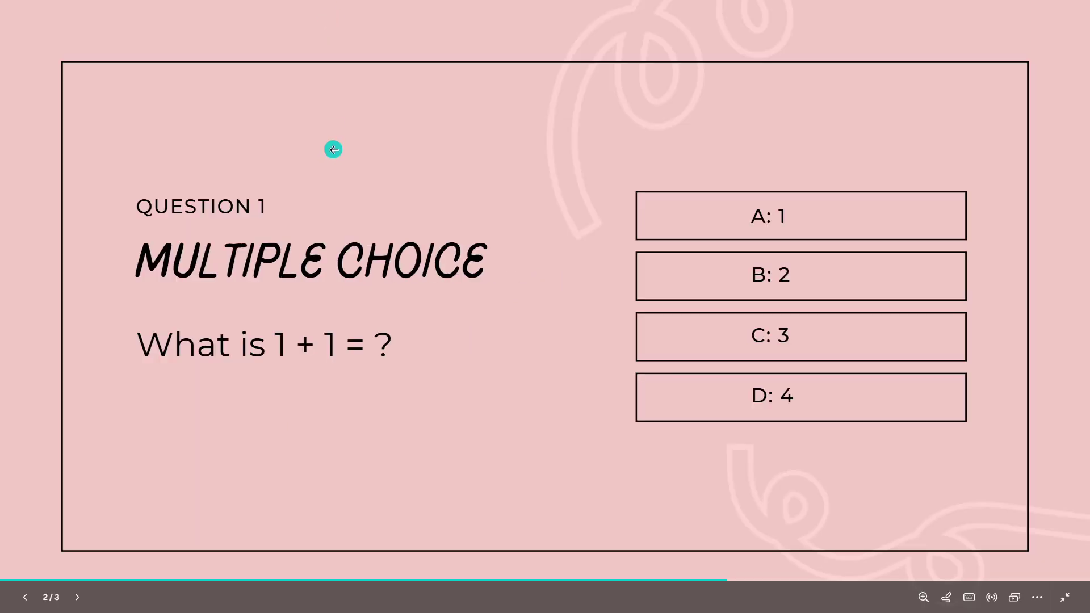
Advance the presentation to slide 3, then exit full screen back to the editor.
click(77, 597)
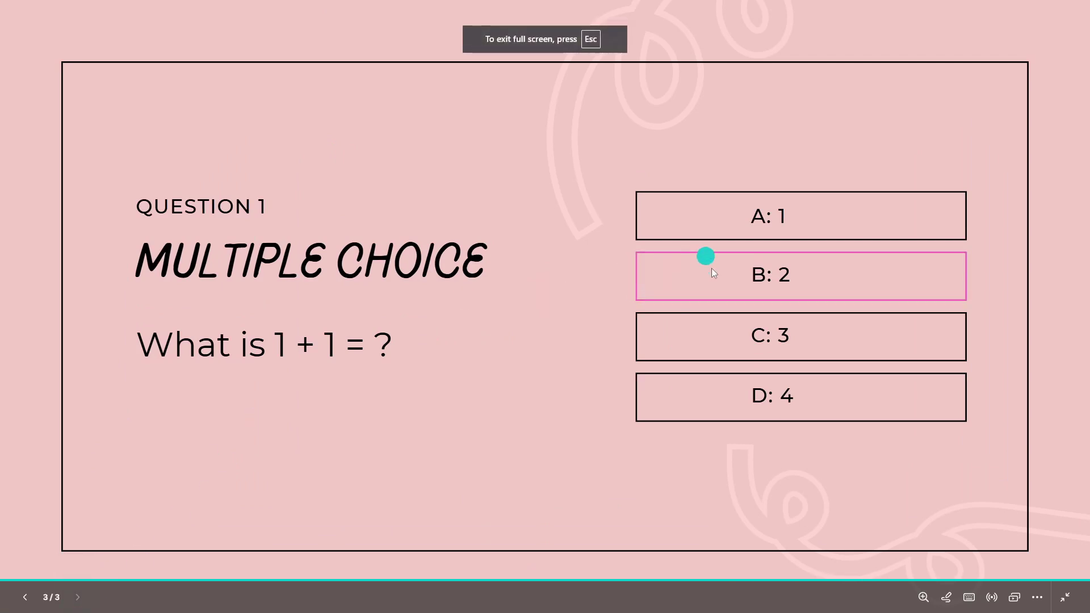
click(1065, 599)
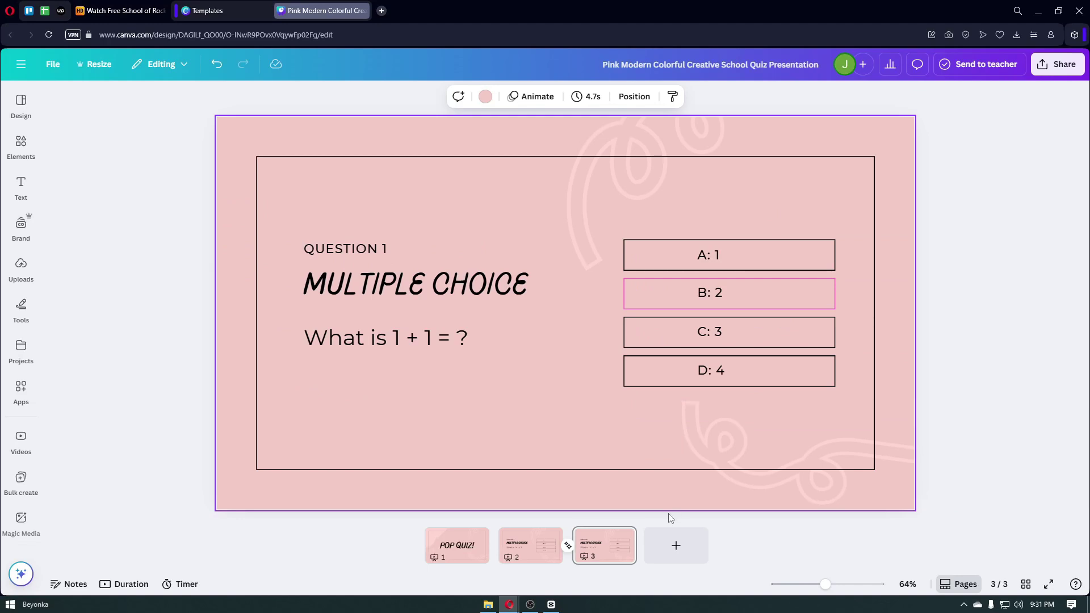
Duplicate the Question 1 slide and move the copy after the answer B: 2 slide.
click(659, 551)
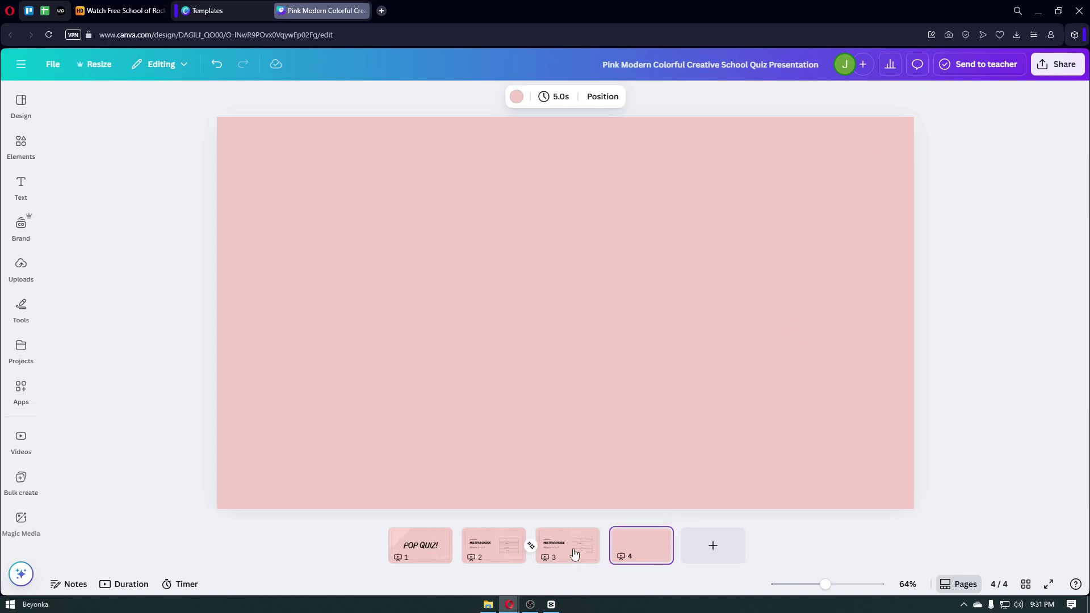
key(ctrl+z)
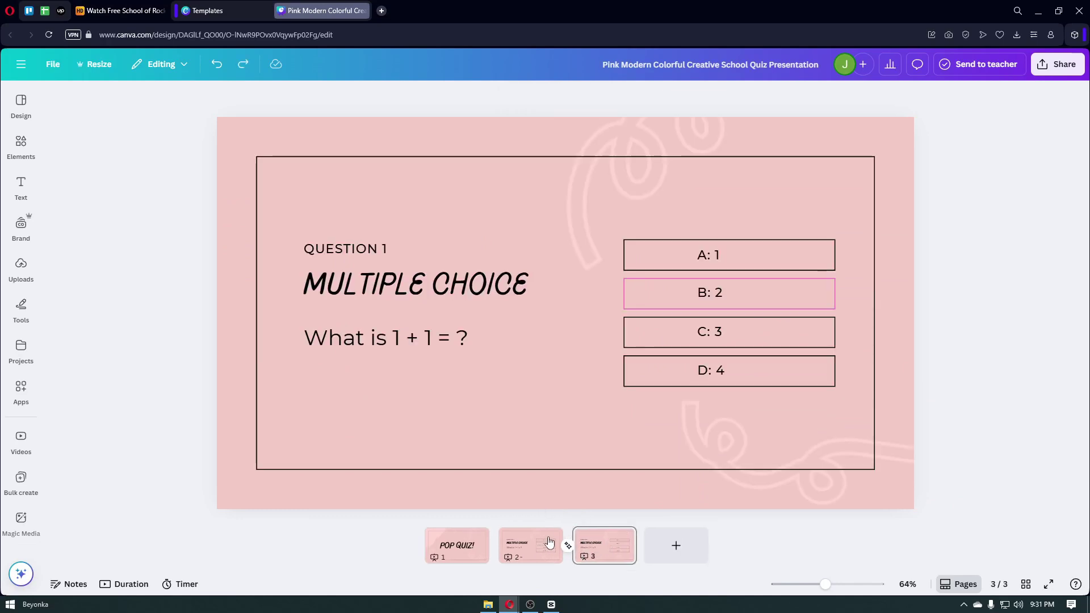
click(547, 538)
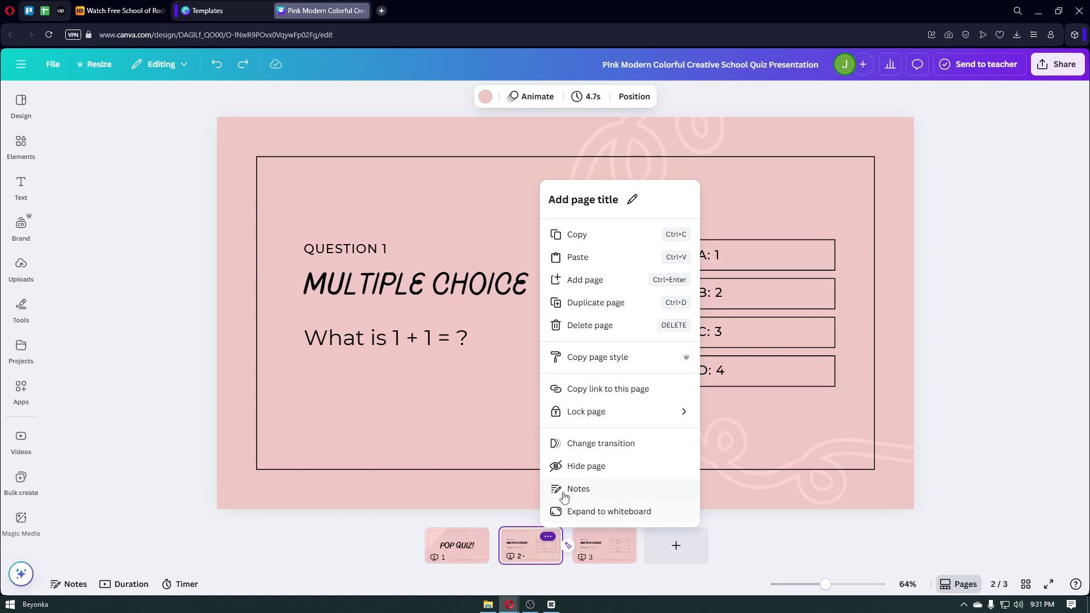
click(615, 304)
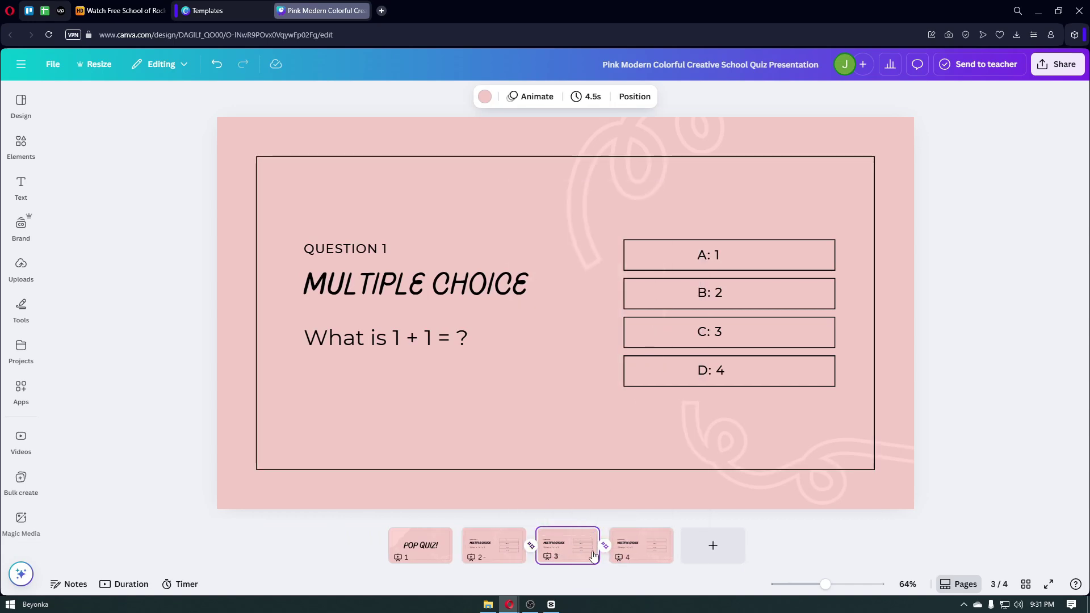
drag(562, 550, 698, 545)
Go to the copied slide on page 4 and select its QUESTION 1 heading.
click(570, 543)
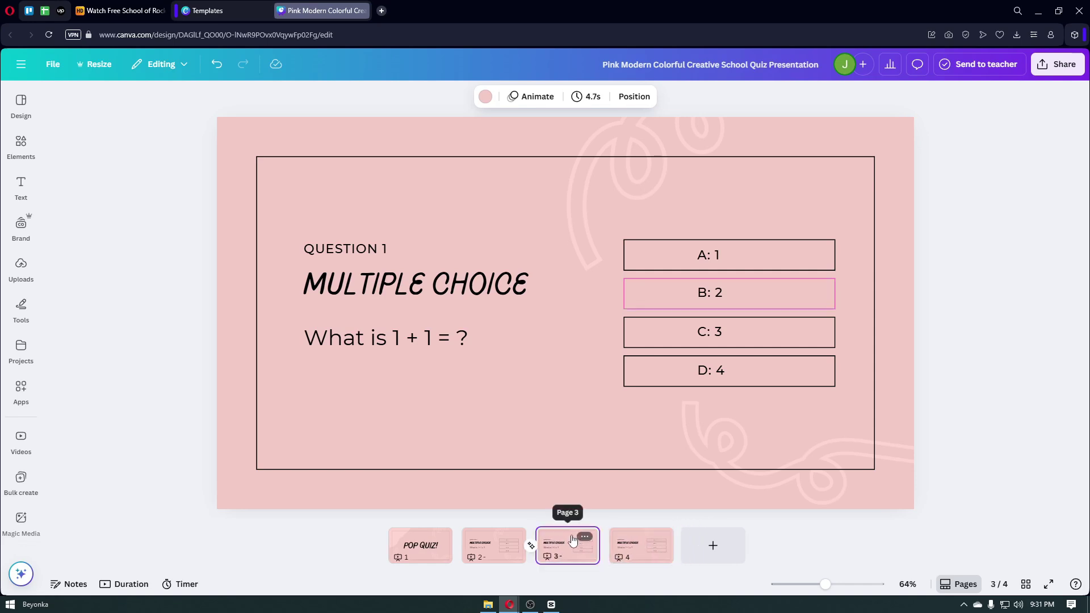
click(499, 536)
click(567, 539)
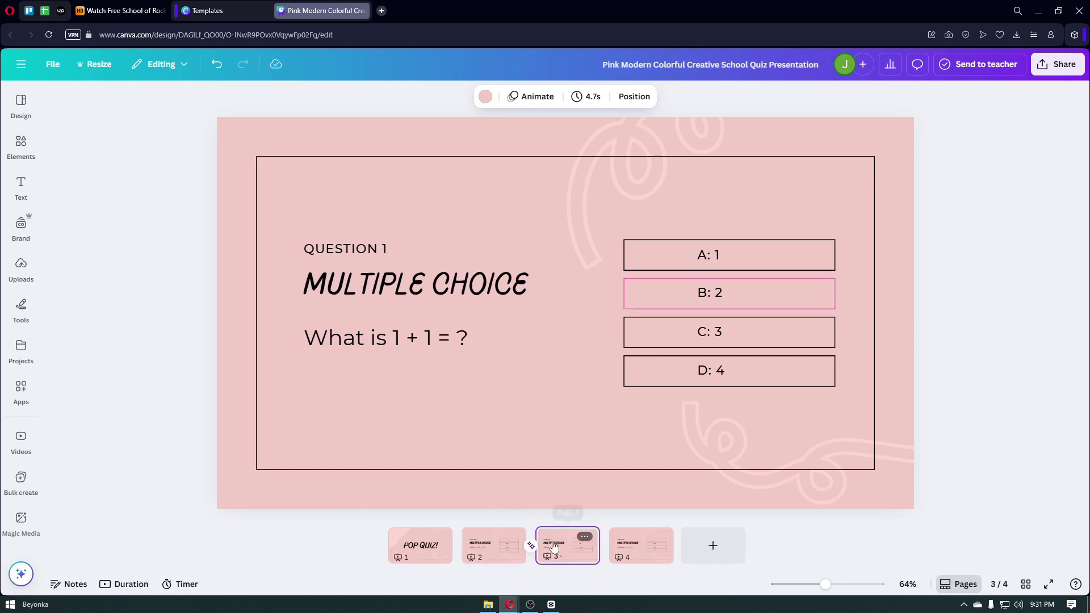
click(653, 542)
click(393, 248)
Change the page 4 heading to QUESTION 2, then check the question and answer text boxes.
click(393, 248)
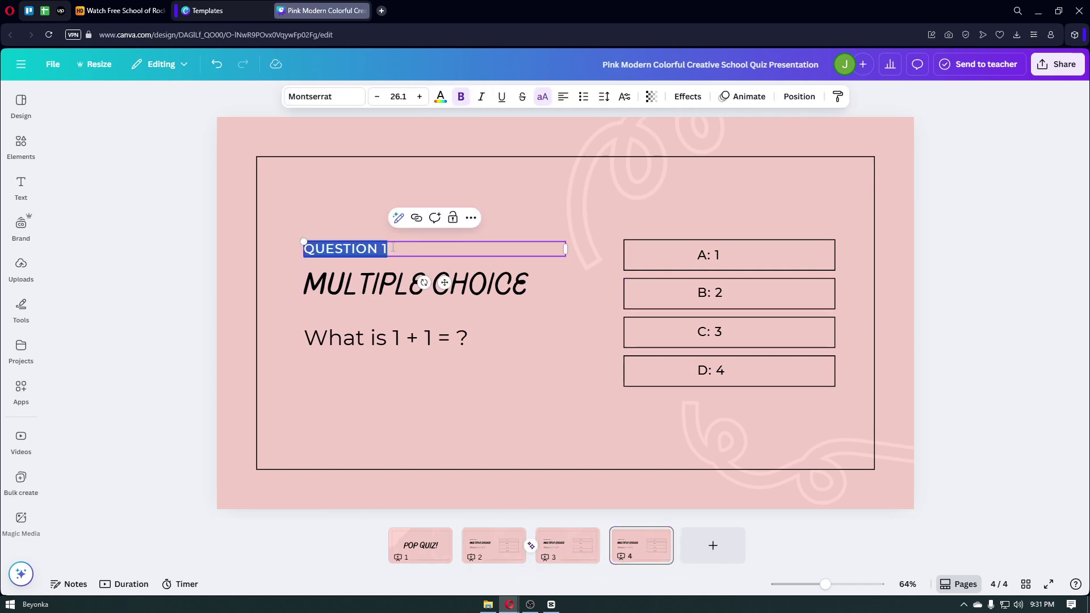
click(393, 248)
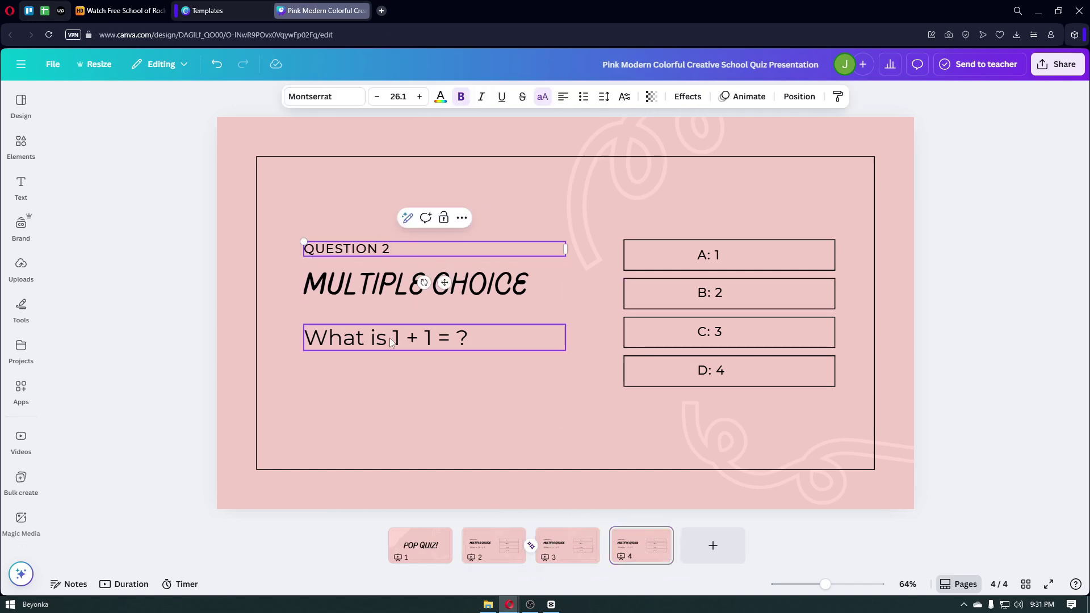
double_click(447, 339)
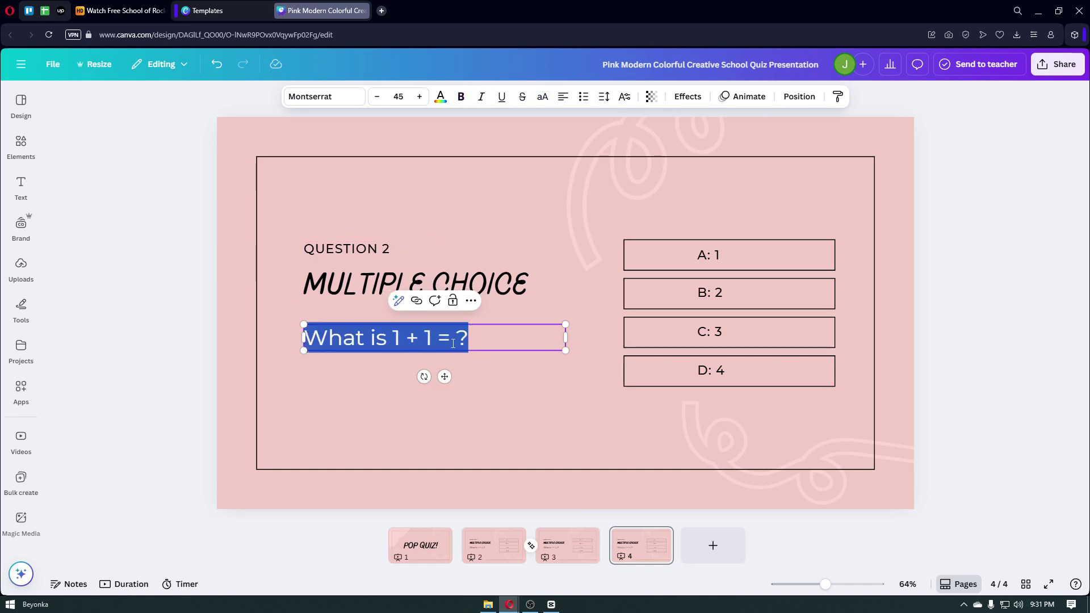
click(718, 293)
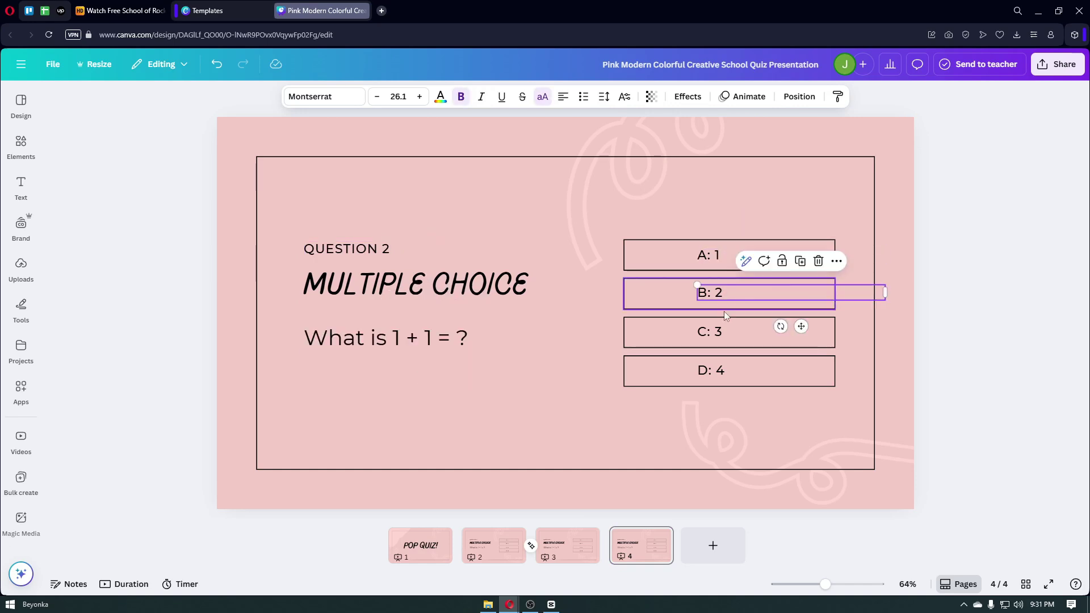
key(Tab)
key(Tab)
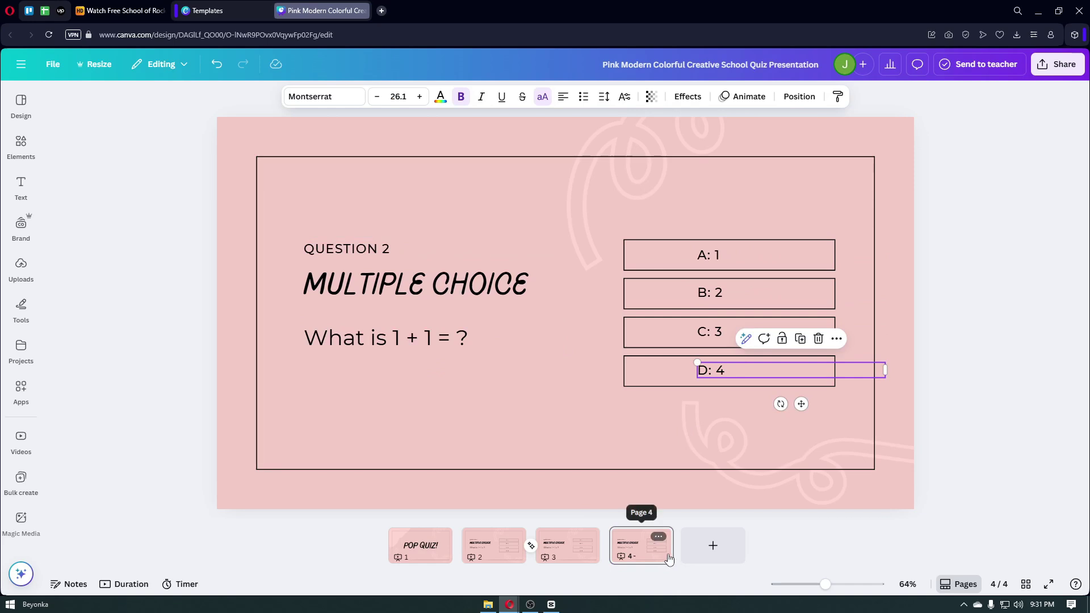
Duplicate the Question 2 slide to create a fifth page.
click(659, 537)
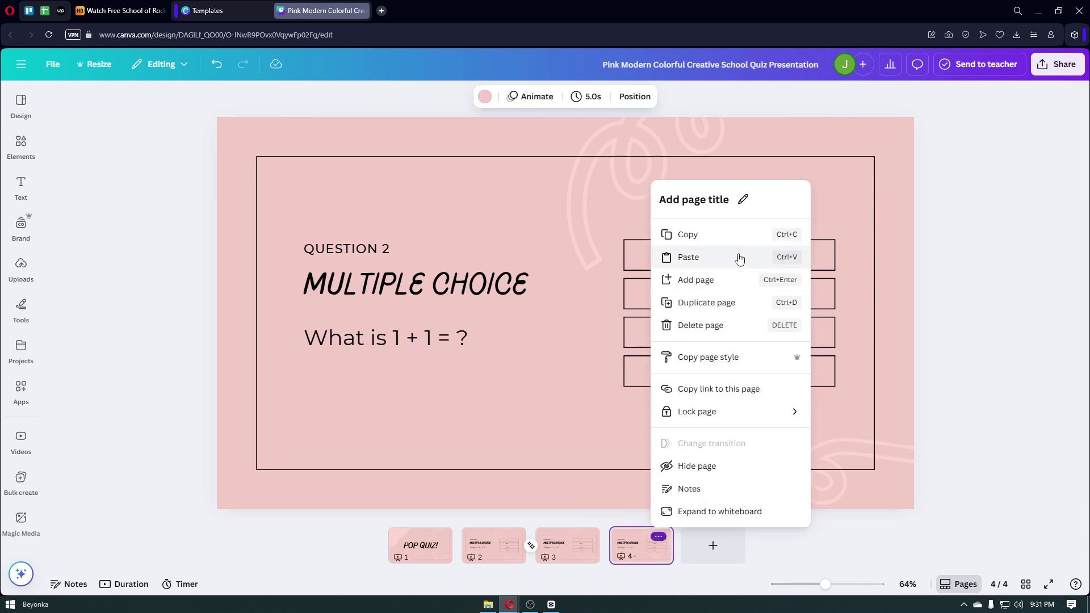
click(738, 301)
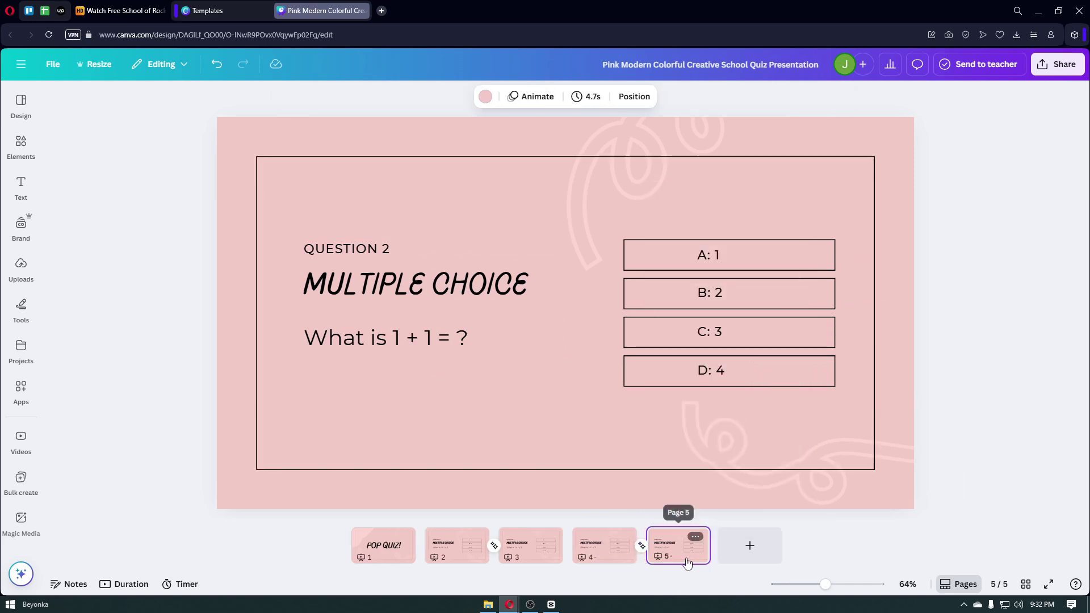
click(671, 292)
click(656, 334)
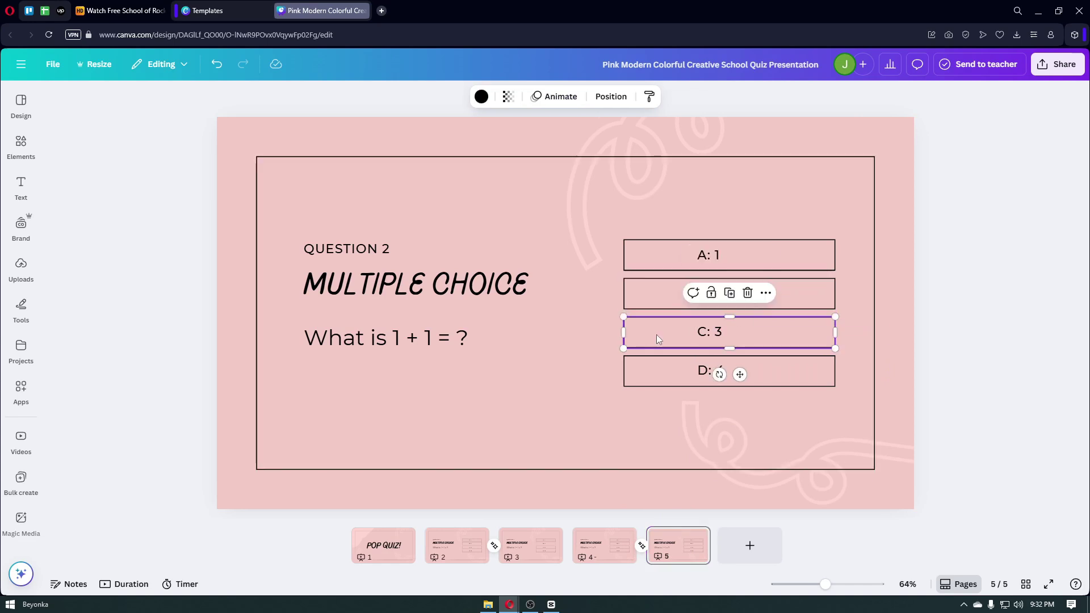
click(546, 97)
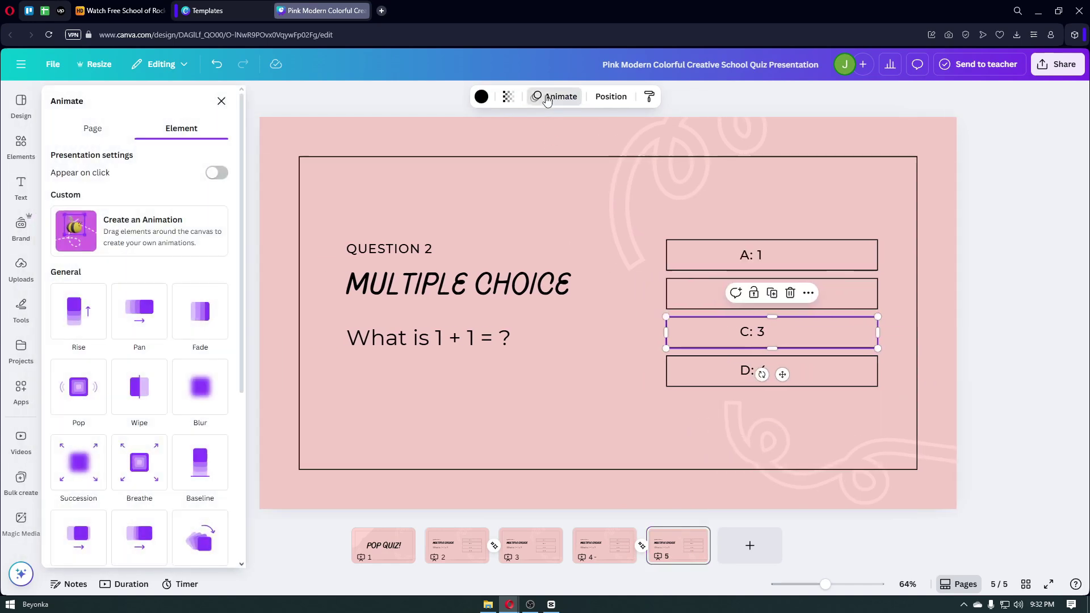
click(851, 102)
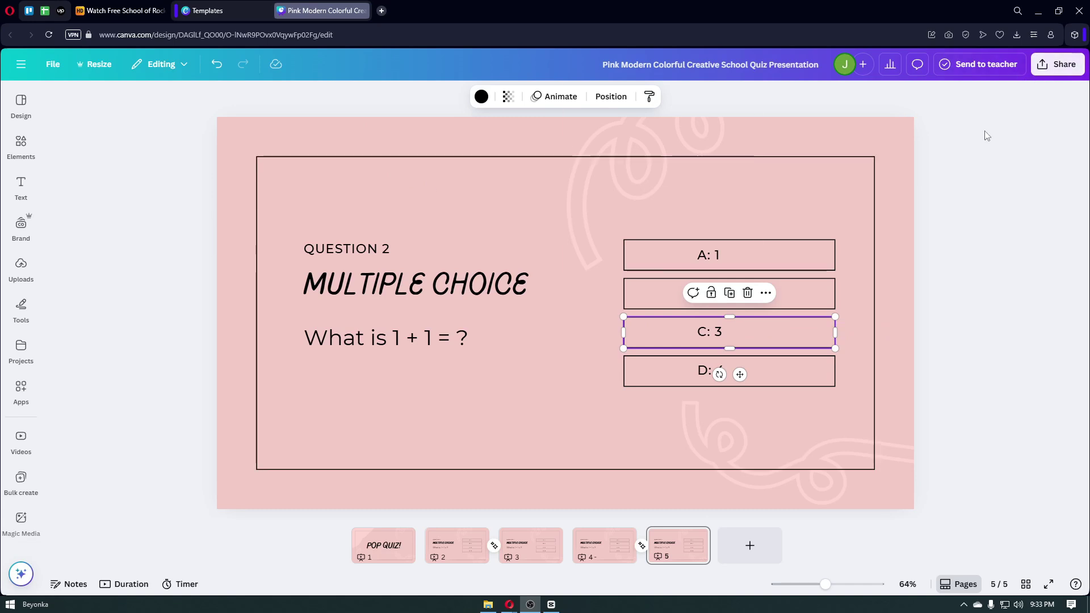
Present the five-slide quiz deck in Present full screen mode.
click(1057, 66)
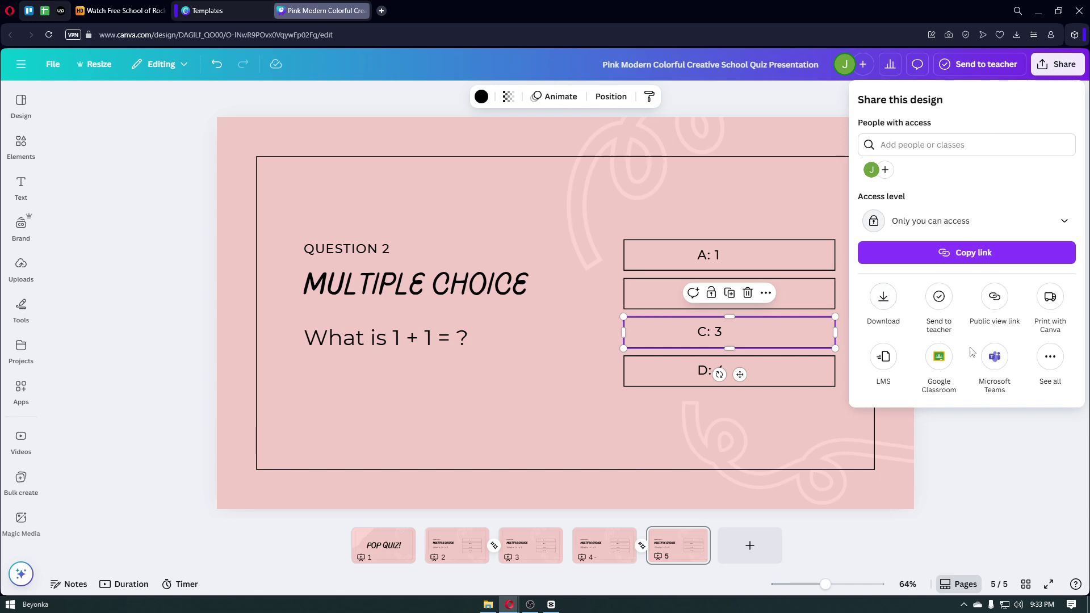
click(1050, 358)
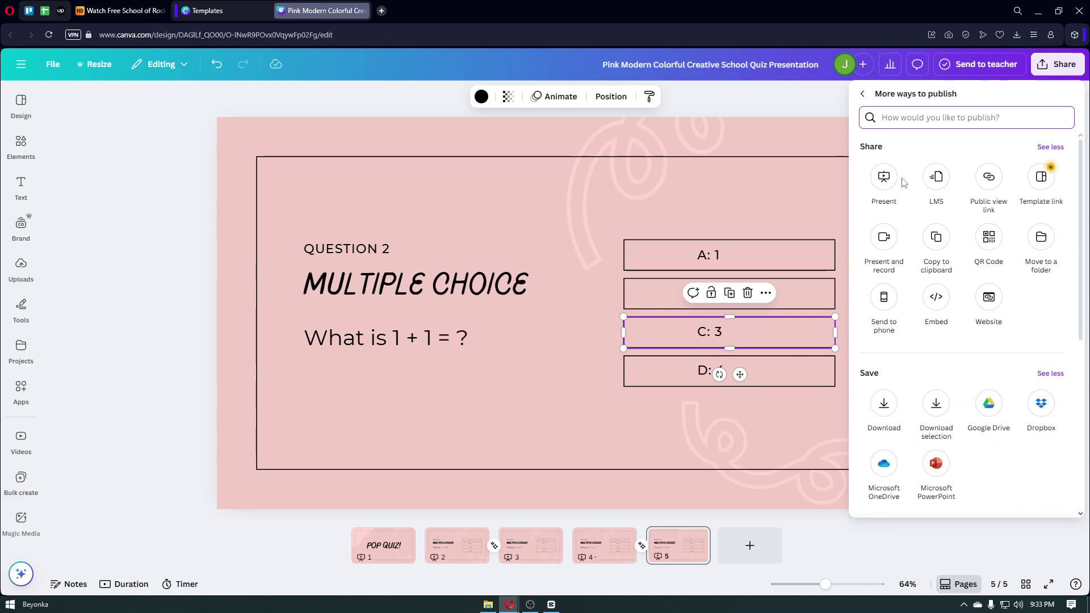
click(883, 177)
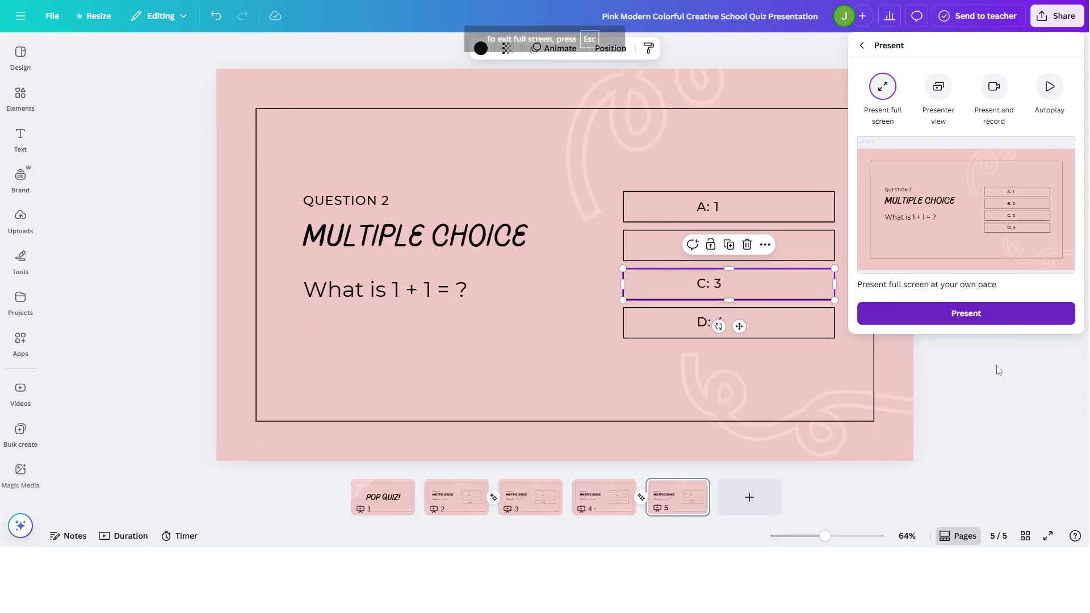
click(993, 369)
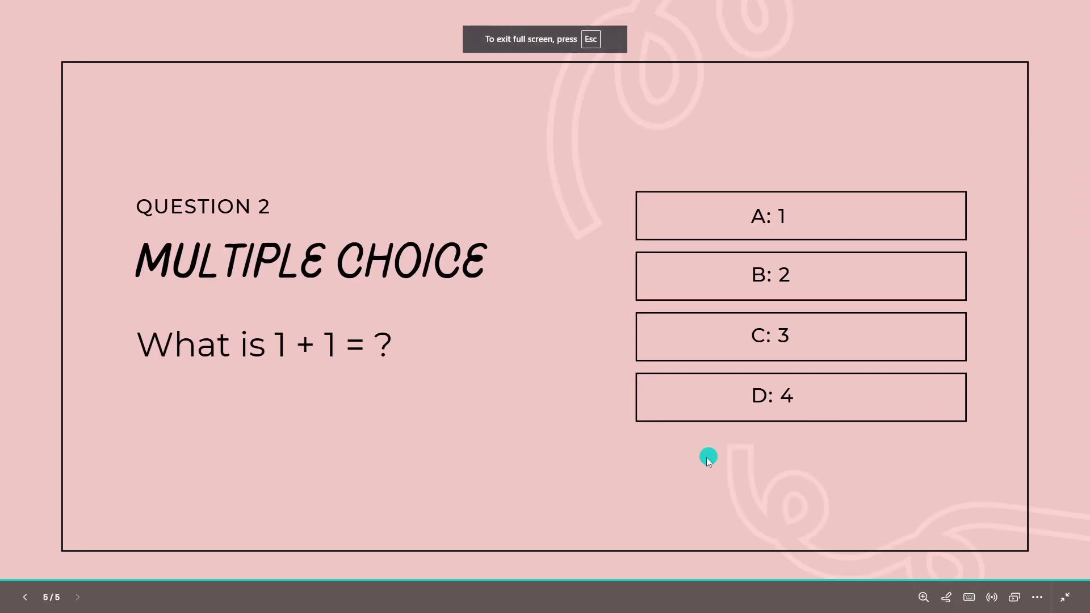
Rewind to the POP QUIZ! title slide, then advance through all five quiz slides.
click(23, 597)
click(23, 597)
click(23, 597)
click(22, 597)
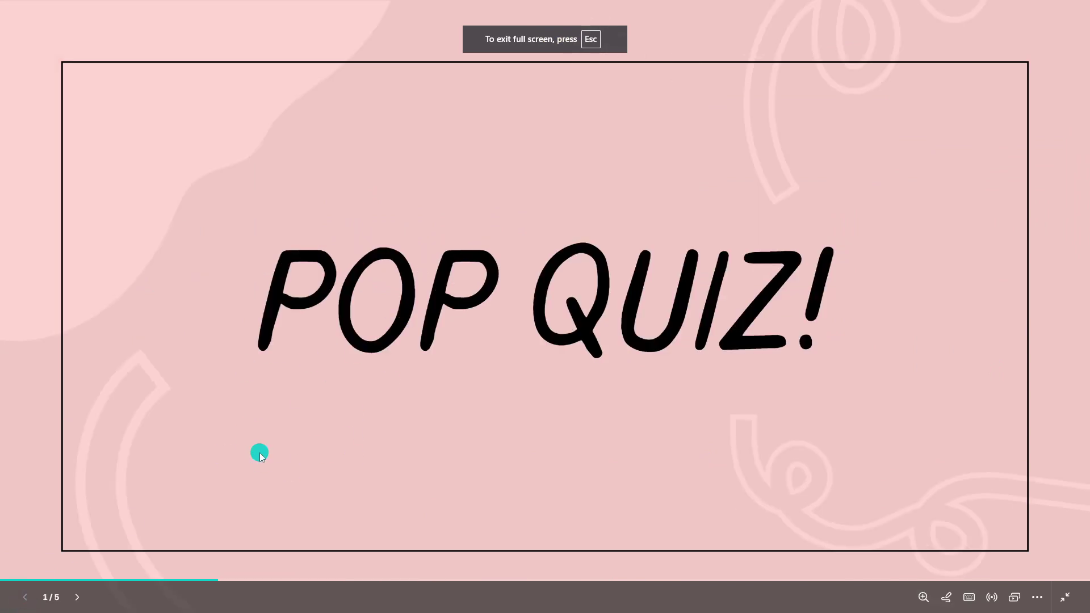
click(76, 597)
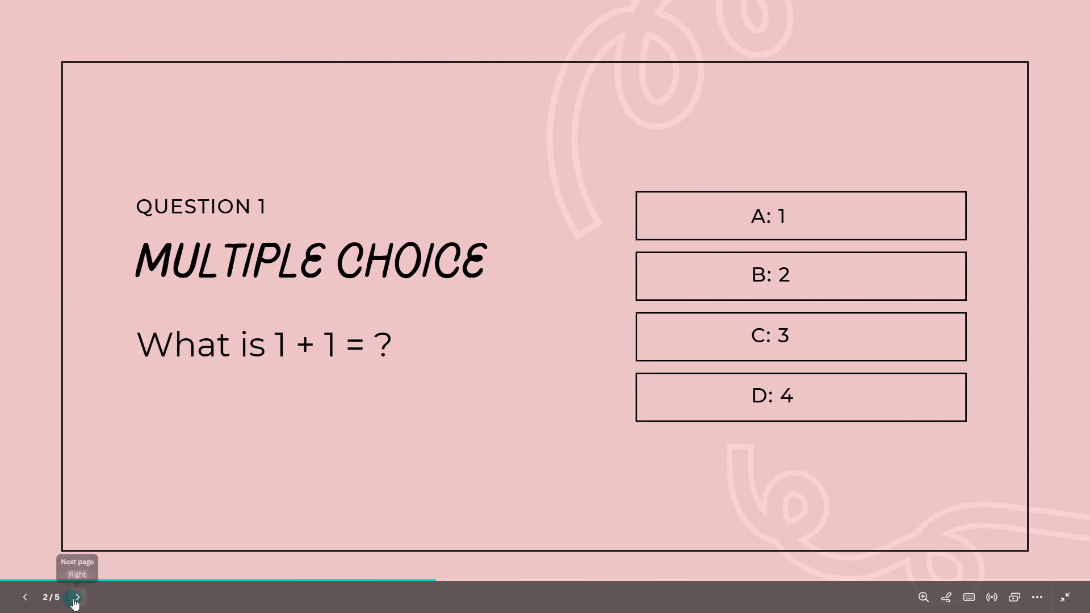
click(75, 597)
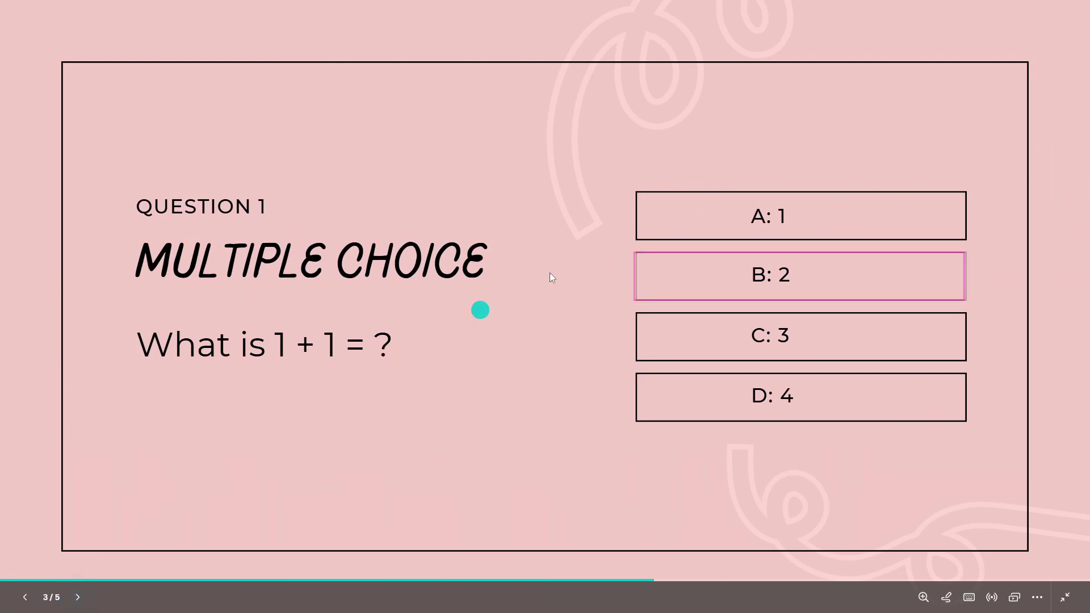
click(80, 597)
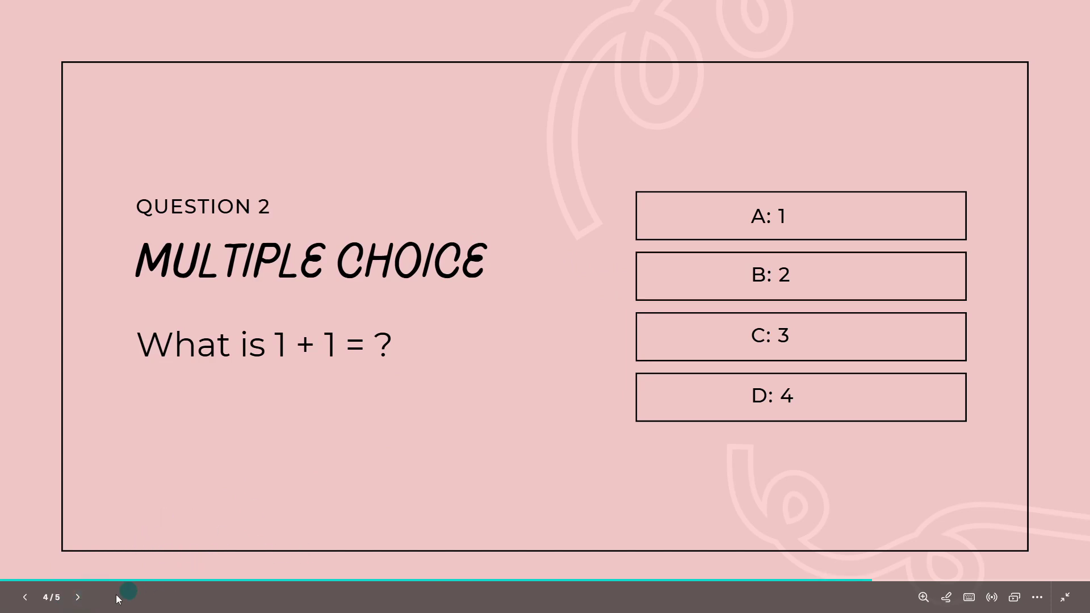
click(79, 597)
Exit full screen and add a 1.5-second Flow transition between slides 1 and 2.
key(Escape)
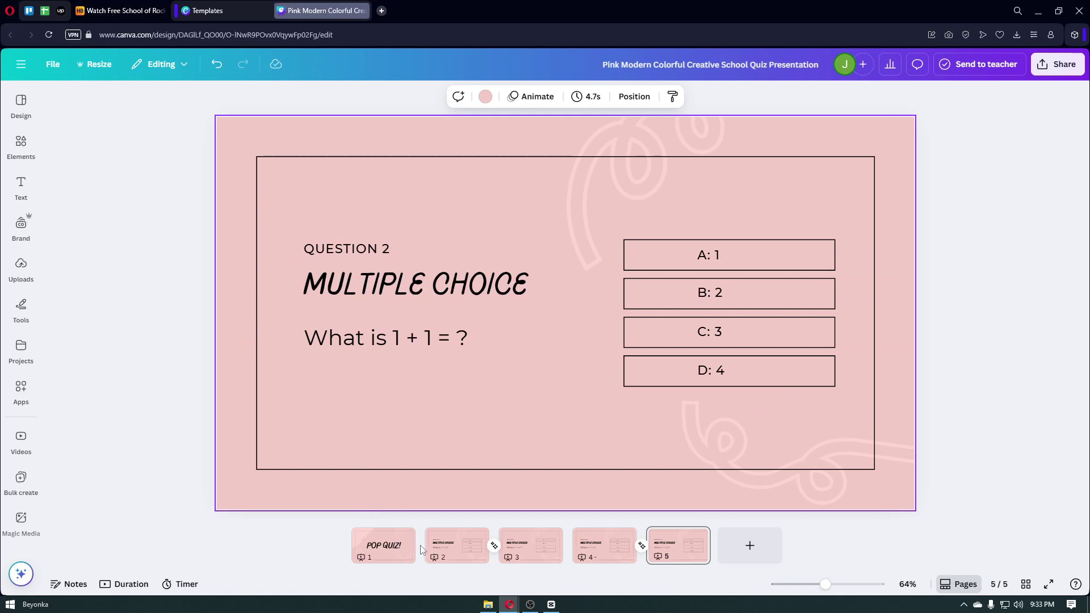
click(420, 550)
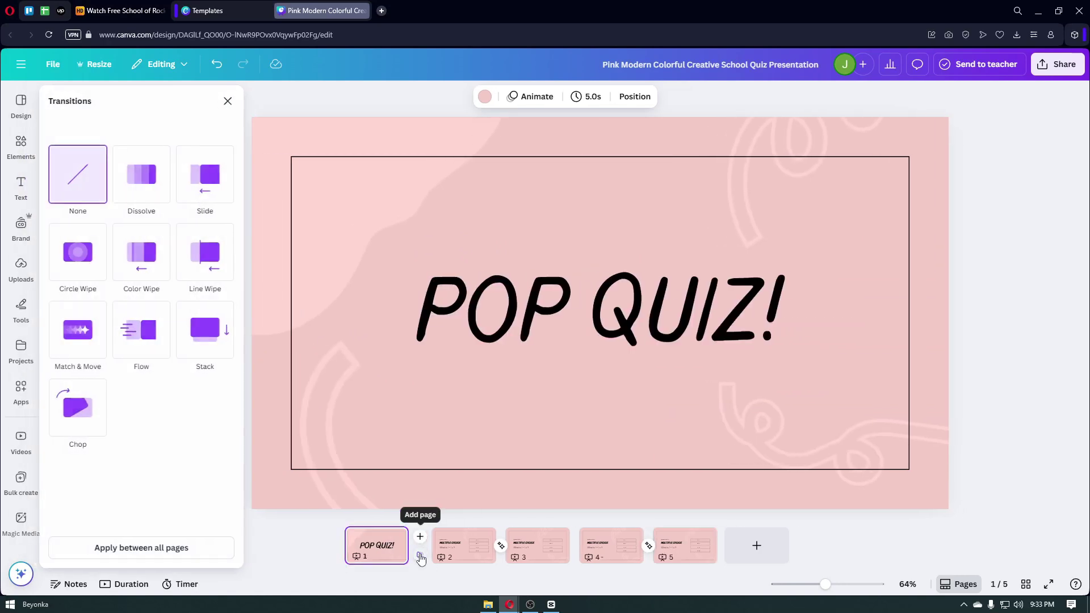
click(154, 347)
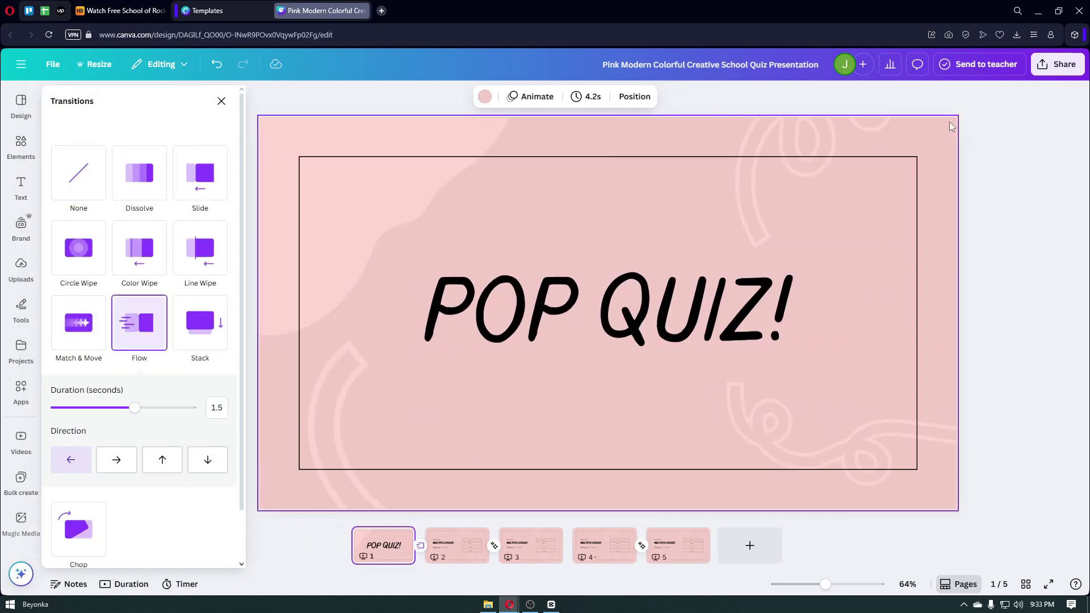
click(567, 547)
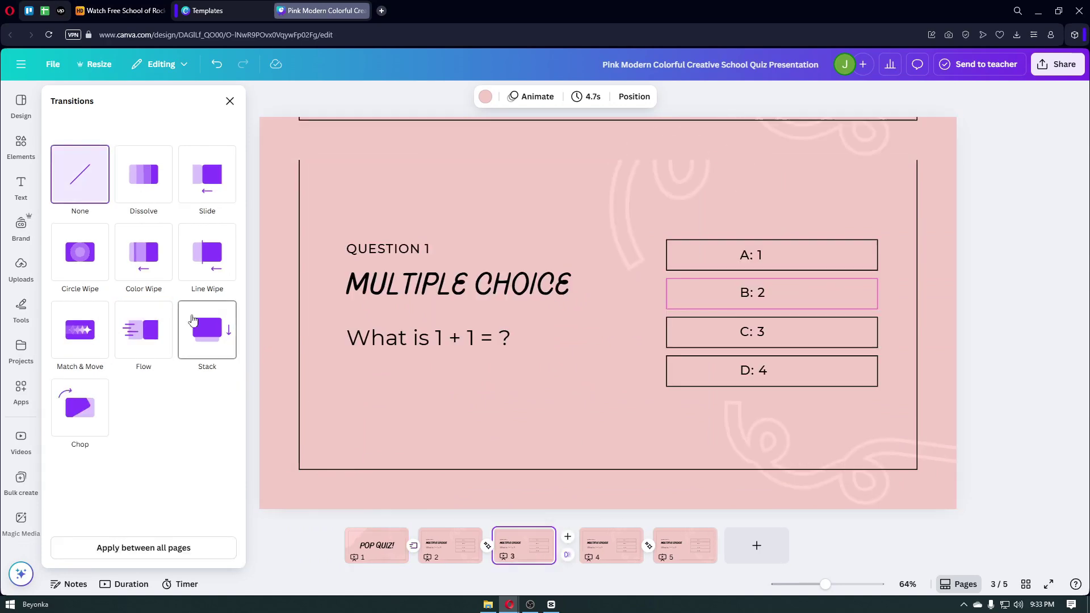
Apply a Flow transition after slide 3 and start presenting full screen from slide 3.
click(127, 334)
click(1056, 64)
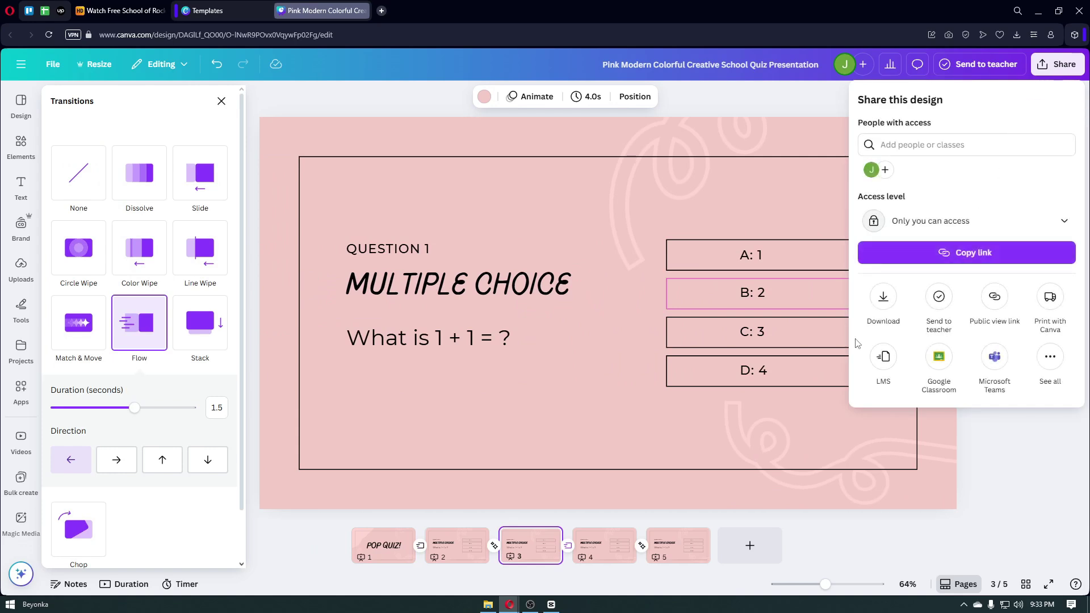
click(1047, 357)
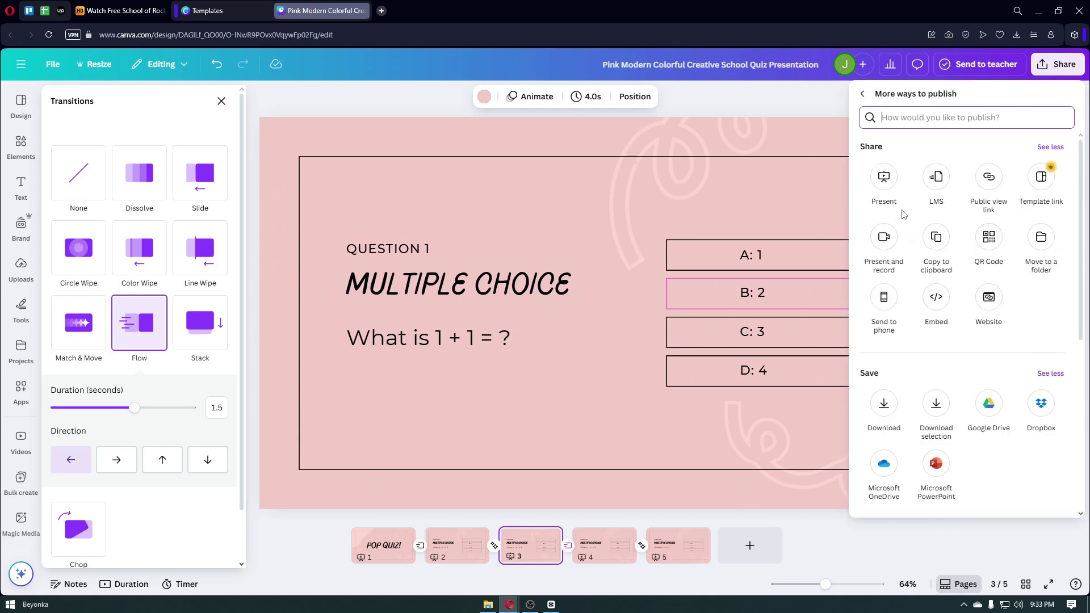
click(889, 178)
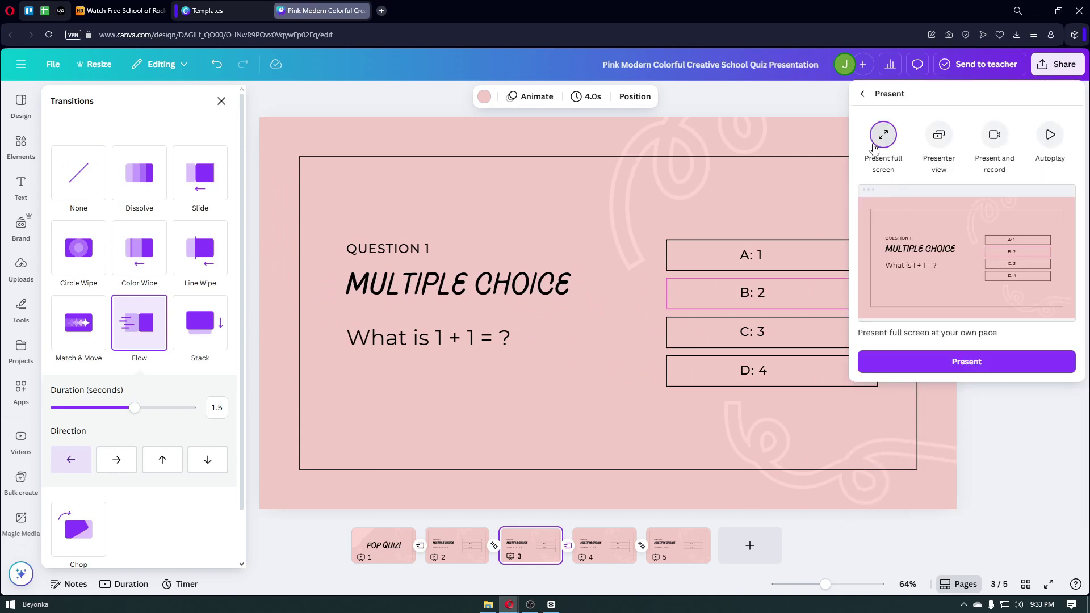
click(910, 368)
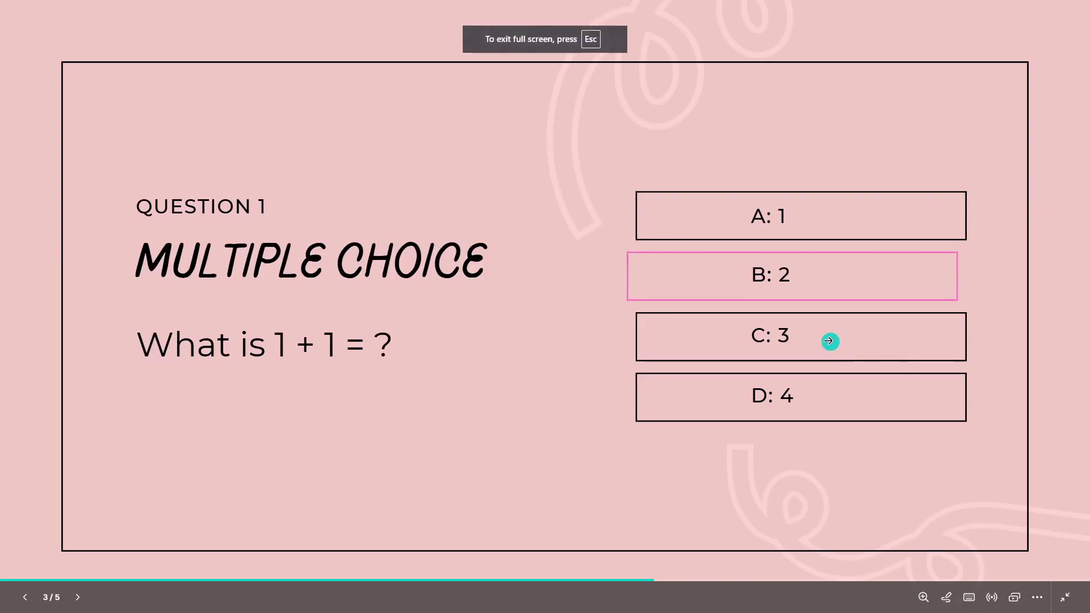
Go back to the POP QUIZ! title slide and advance to the third slide.
click(25, 597)
click(25, 597)
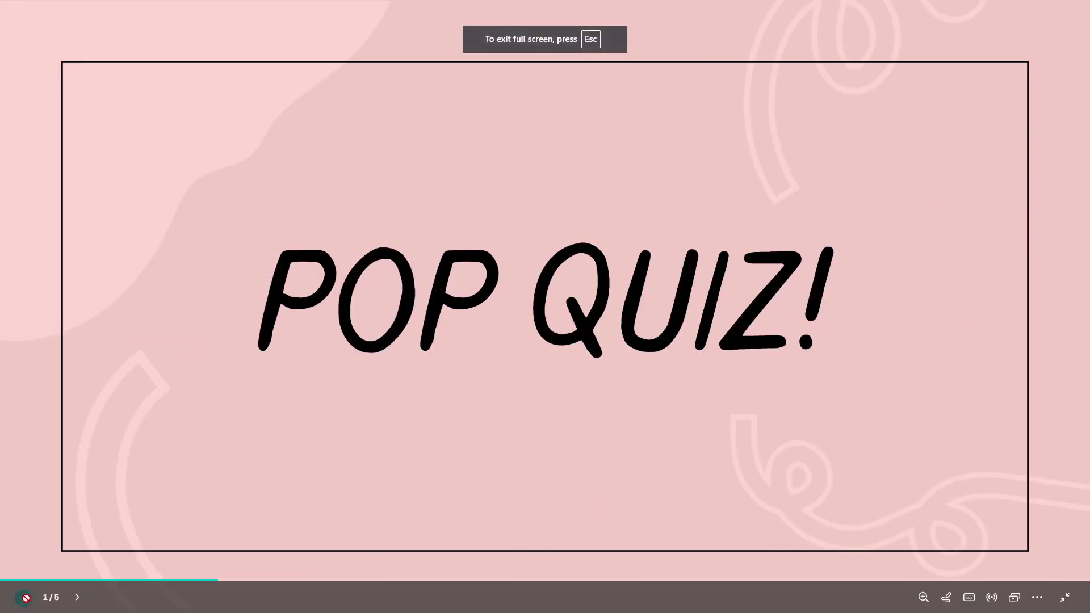
click(73, 599)
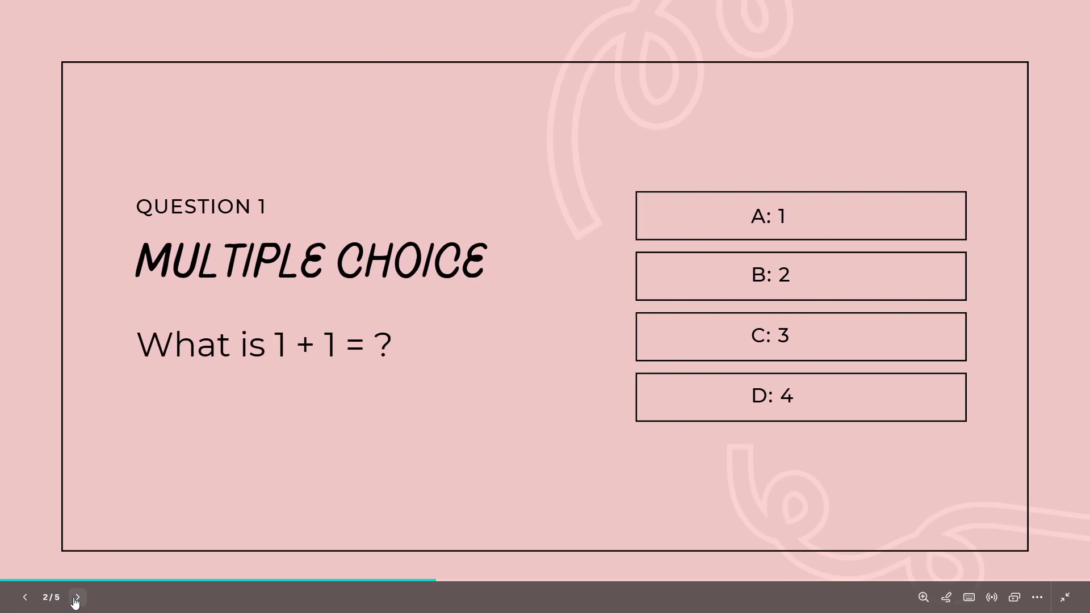
click(76, 597)
Exit full screen, review the PDF Standard download for pages 1–5, then open the side menu.
click(1062, 593)
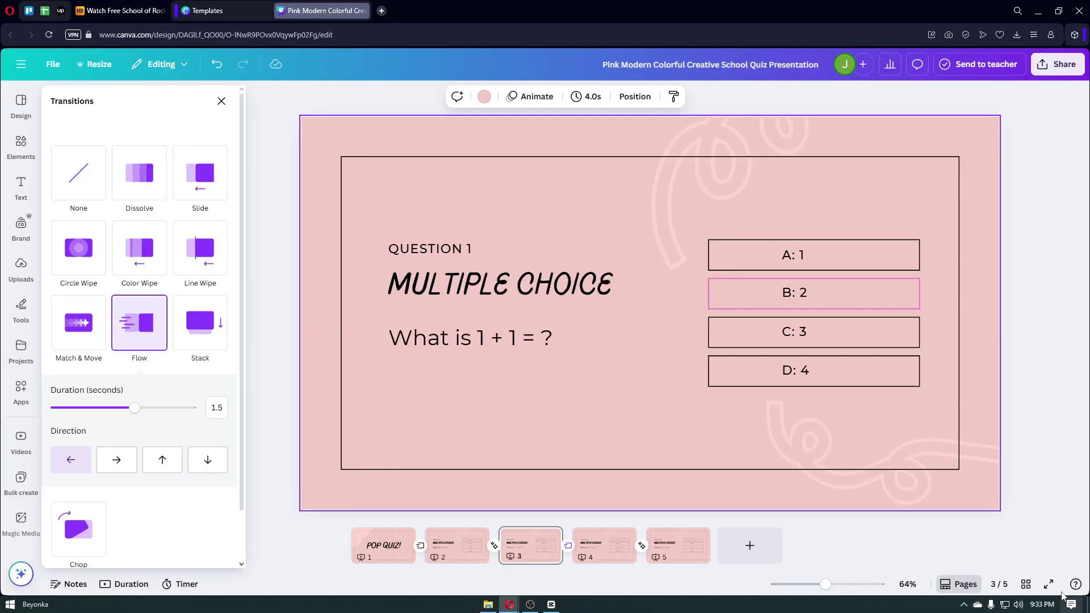
click(1056, 64)
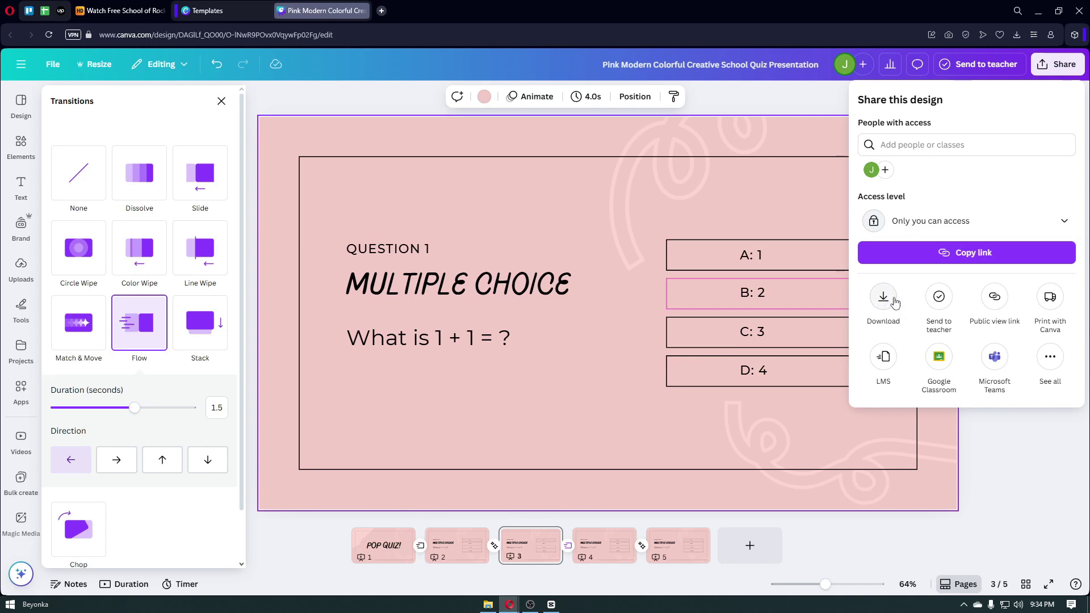
click(883, 298)
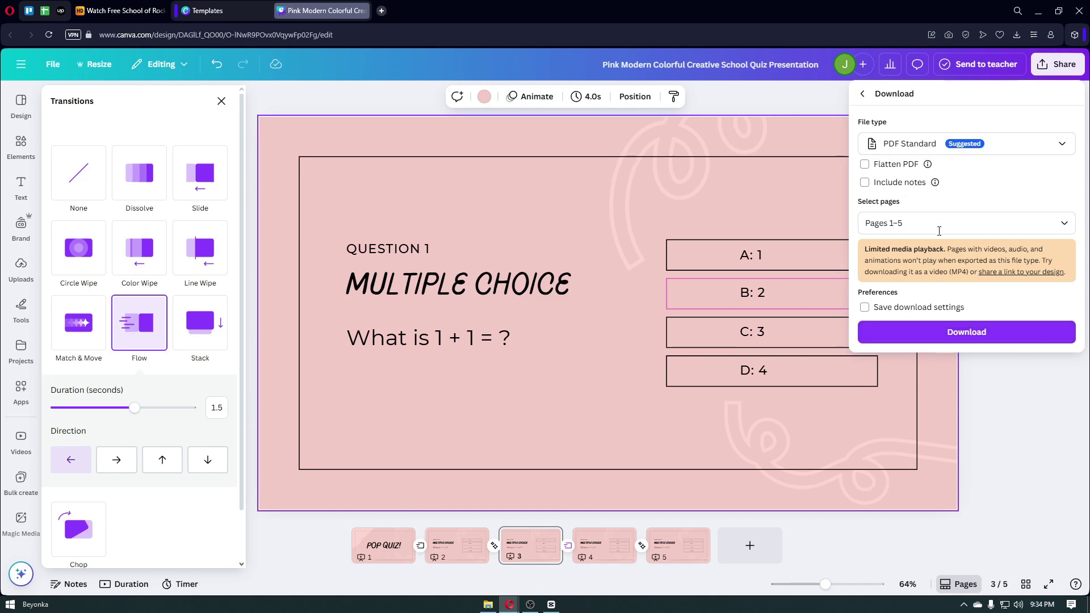
click(991, 223)
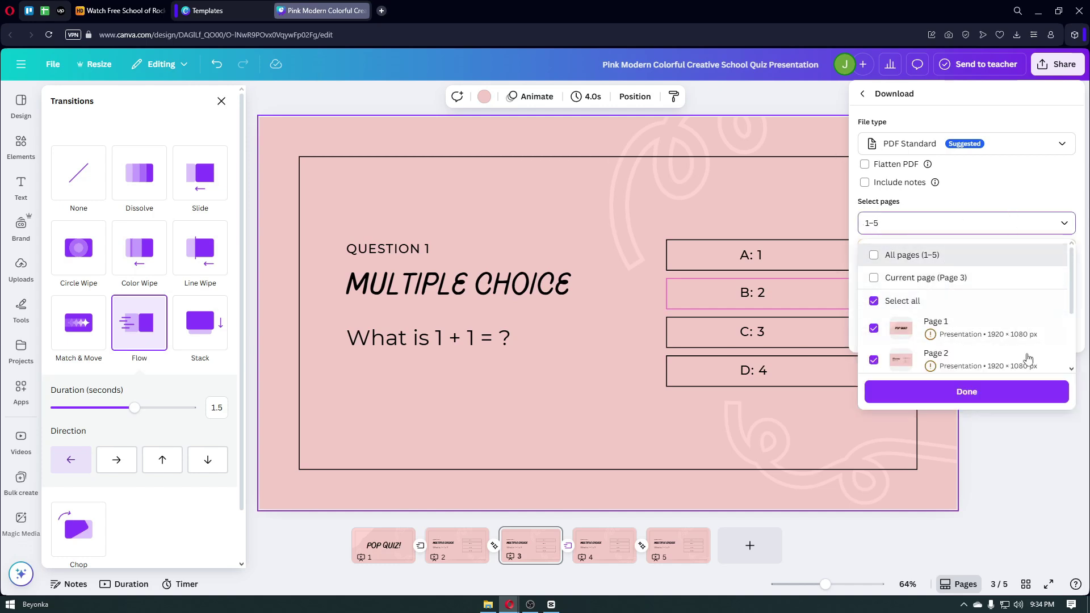
key(Escape)
click(17, 66)
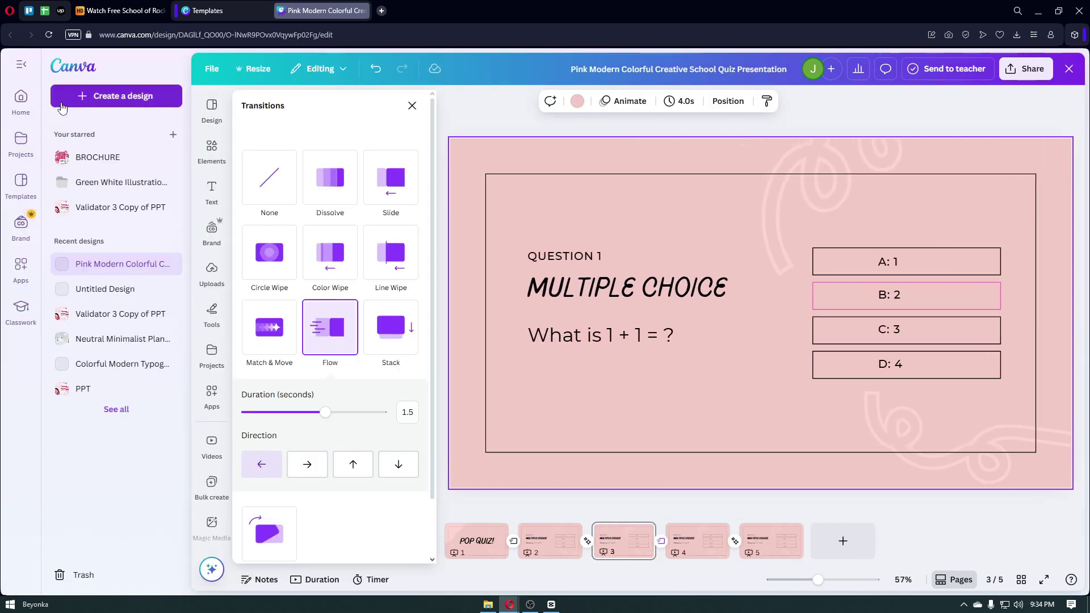
From Home, search 'quiz presentation' again and browse all your matching designs.
click(19, 106)
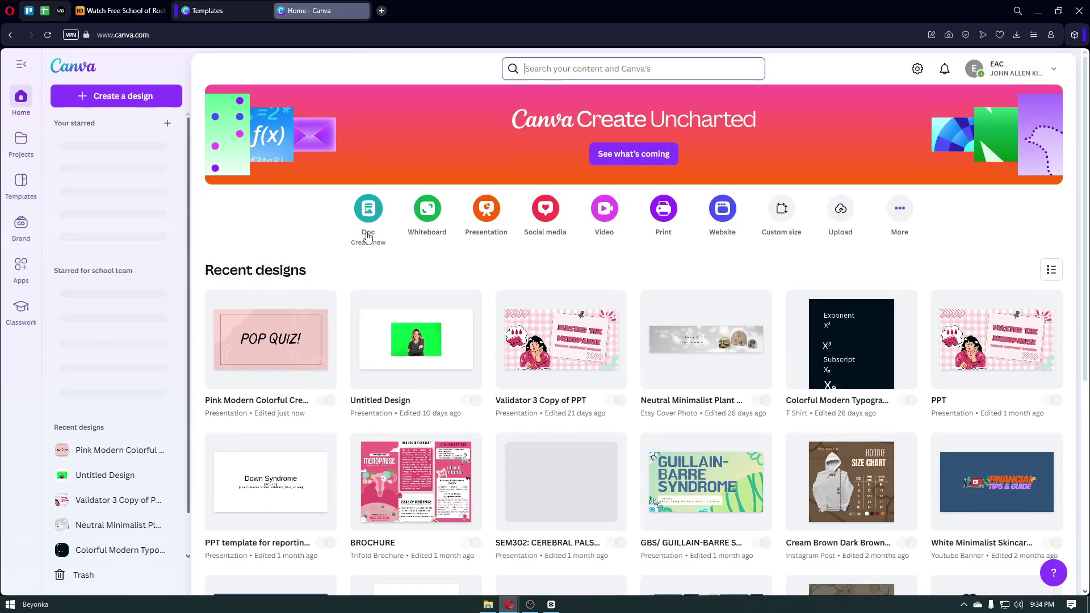
click(563, 76)
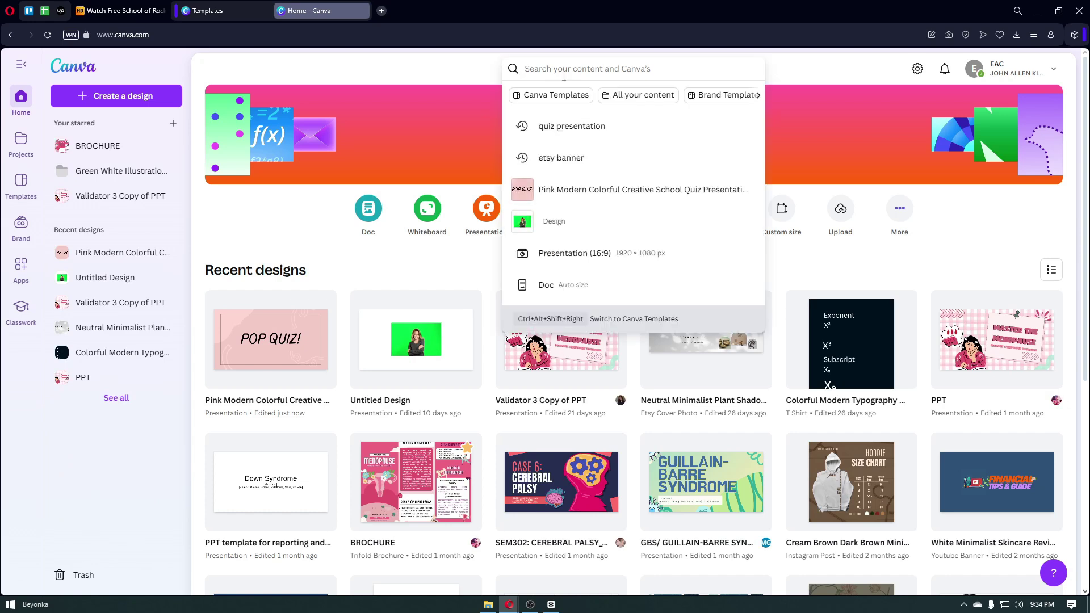
click(587, 125)
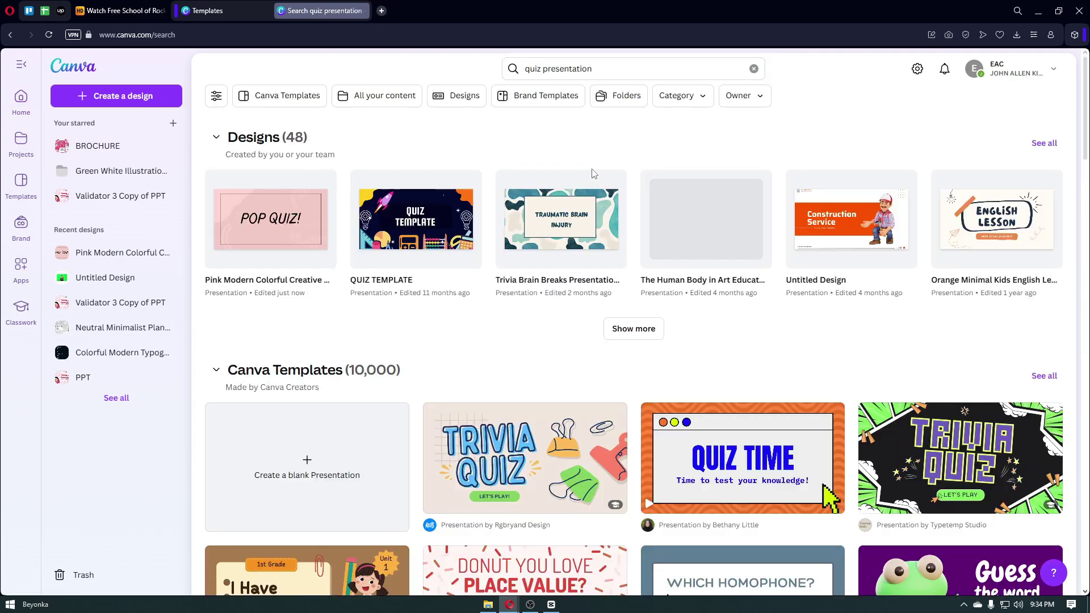
click(1044, 144)
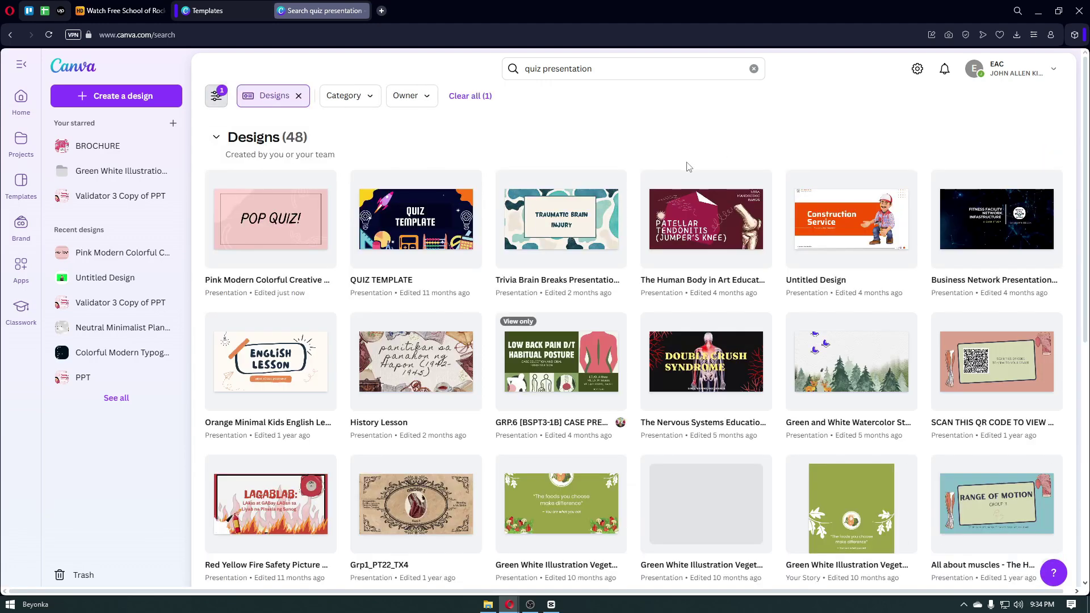
scroll(576, 257, down, 2)
scroll(575, 257, up, 3)
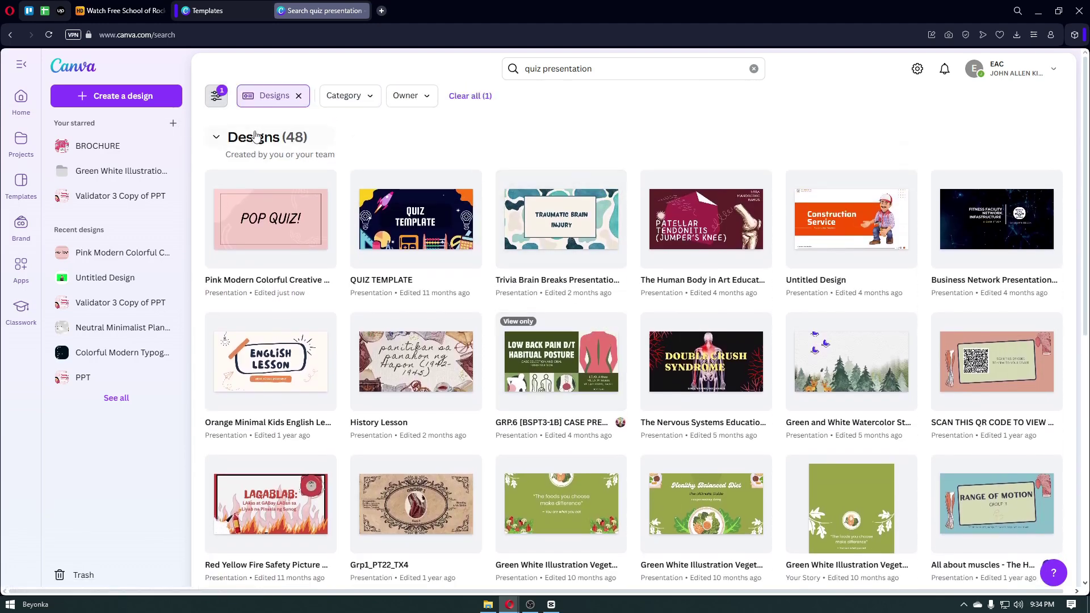
Return to the search results and show all matching Canva Templates.
click(10, 34)
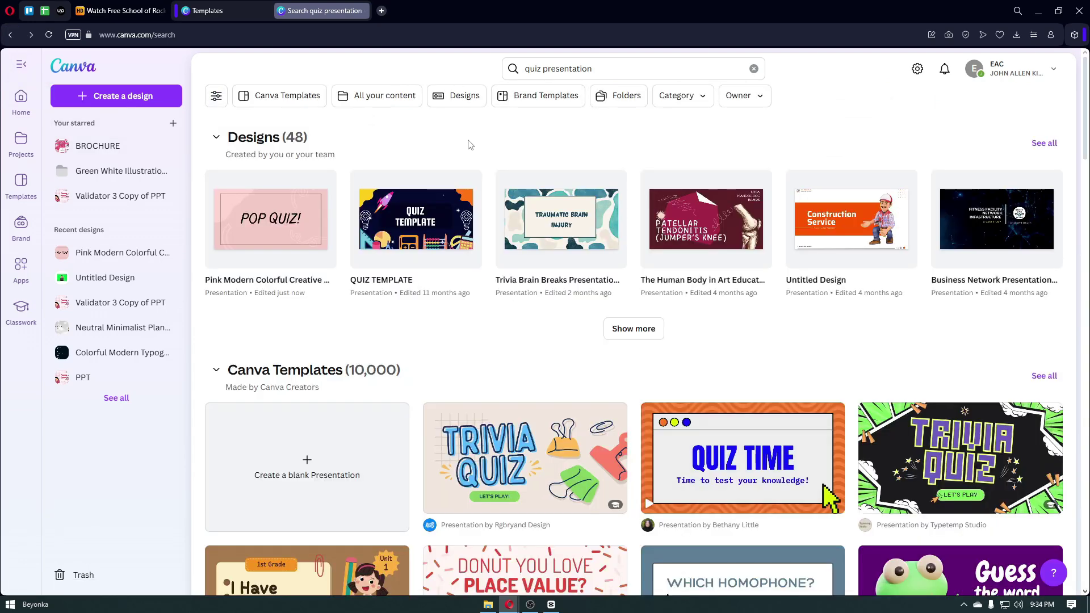
scroll(639, 343, down, 3)
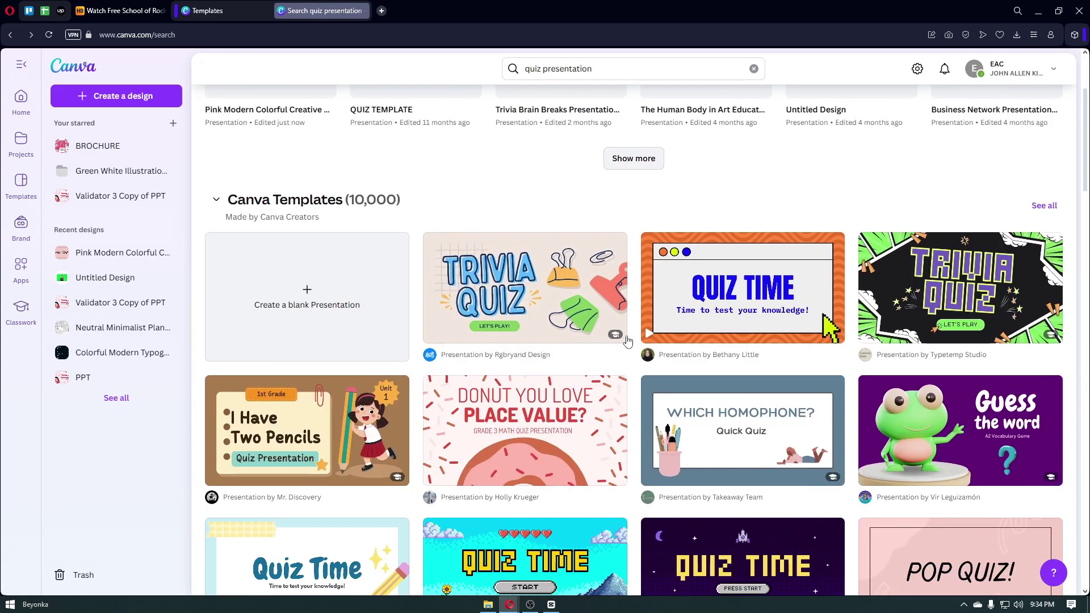
click(1043, 207)
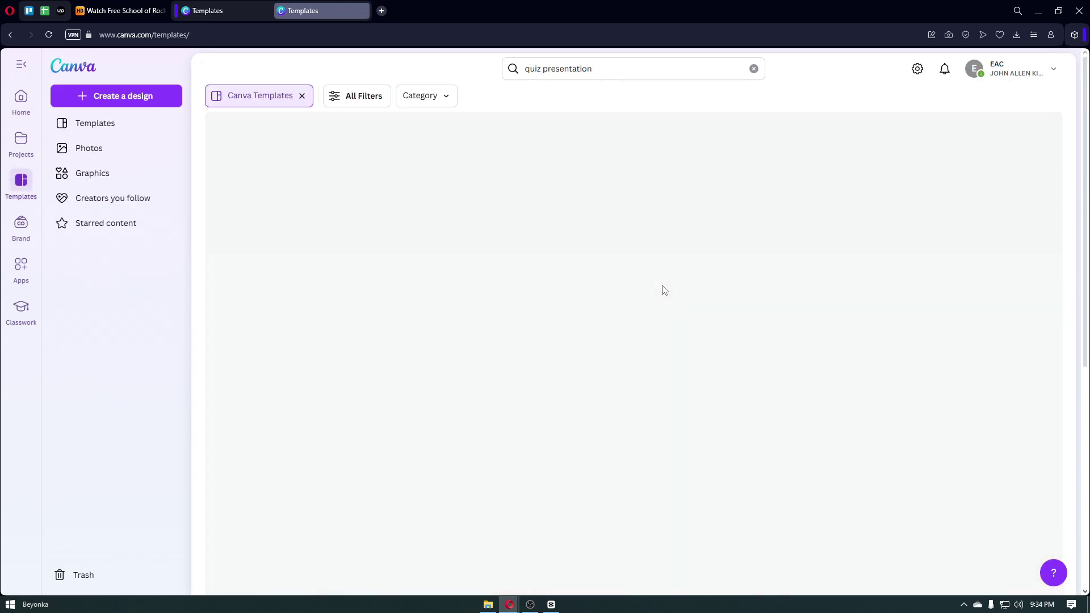
Preview the Blue and Green Retro Pixelated Illustrated Quiz Presentation template and customise it as a new design.
click(704, 209)
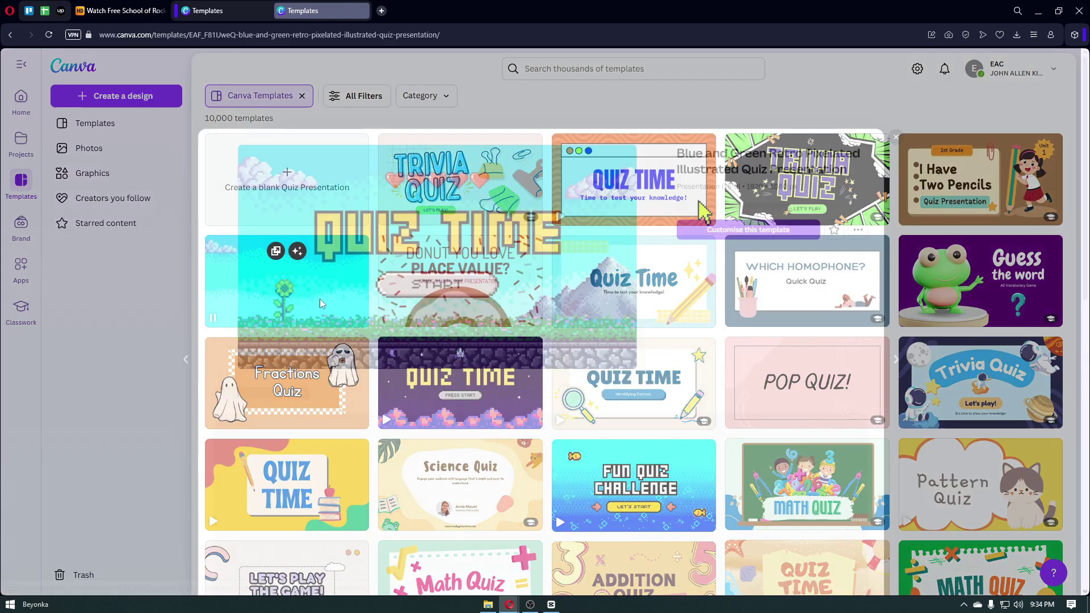
click(319, 298)
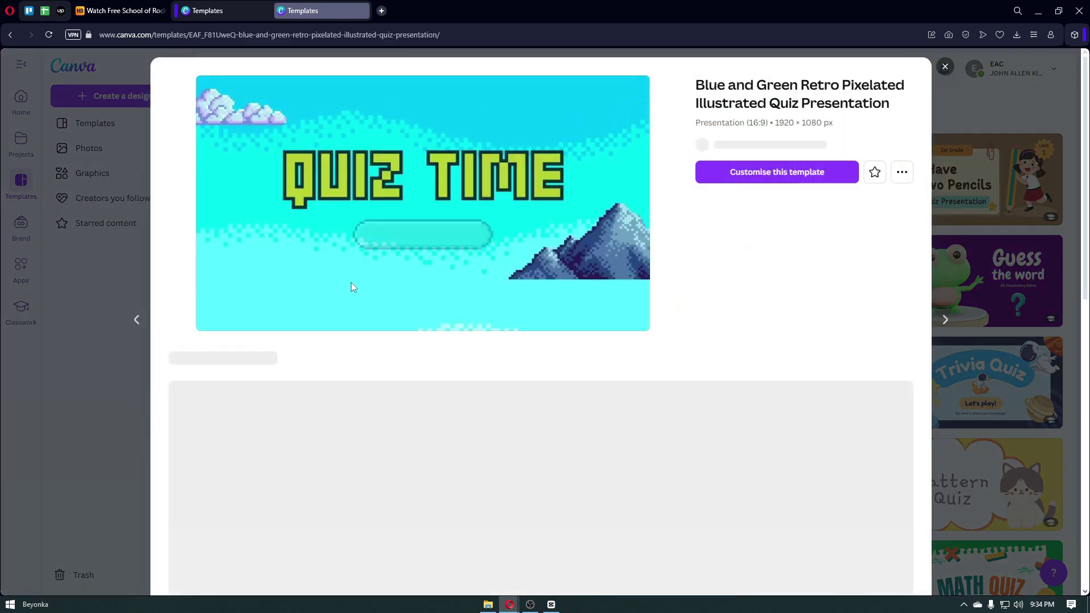
click(772, 186)
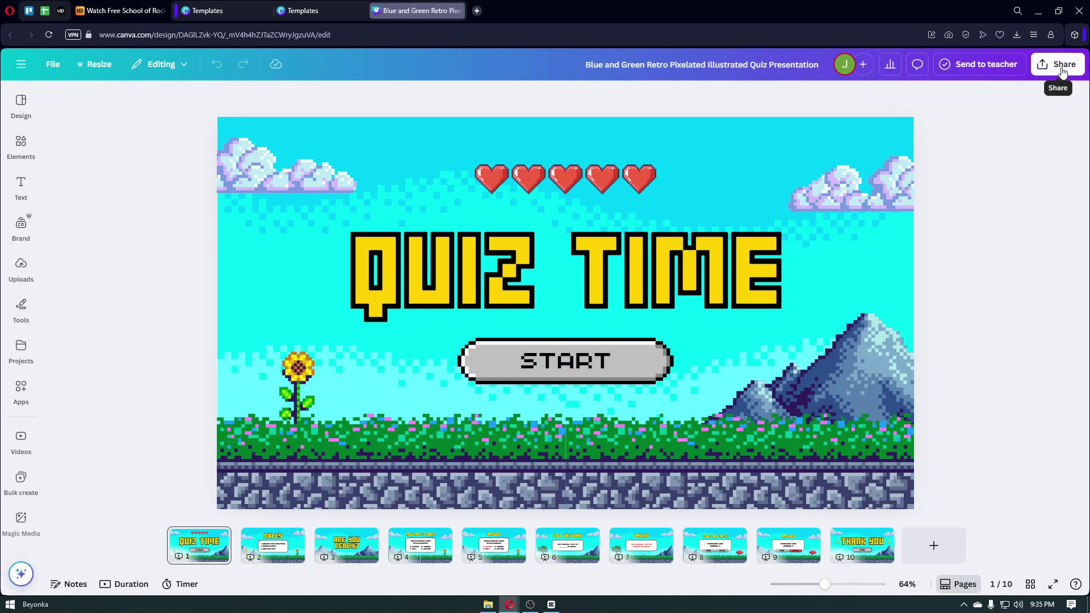
click(1062, 71)
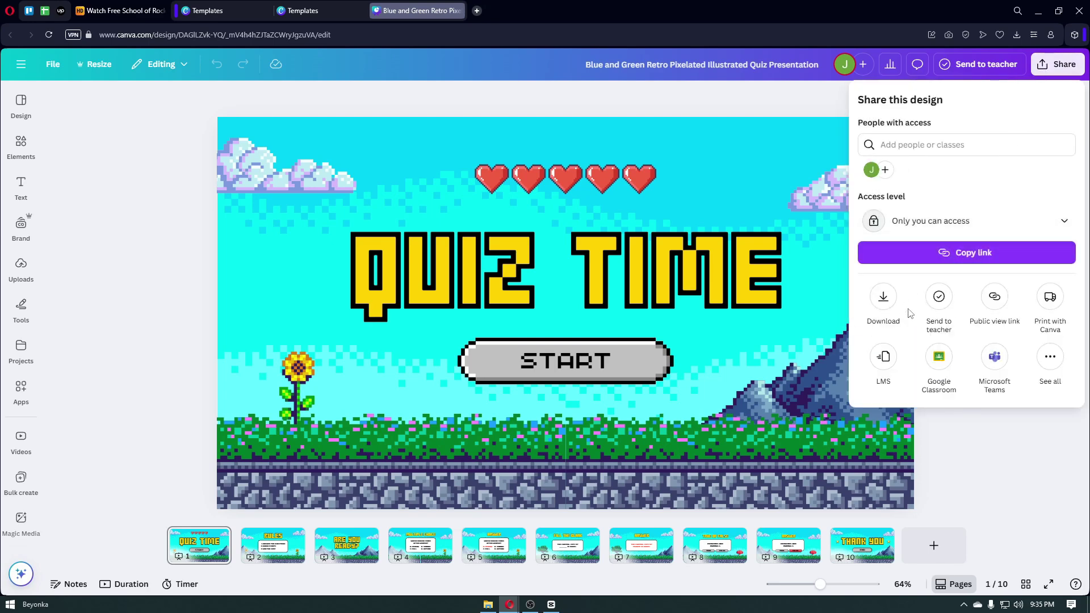
Start presenting the retro pixel quiz full screen.
click(1050, 357)
click(891, 178)
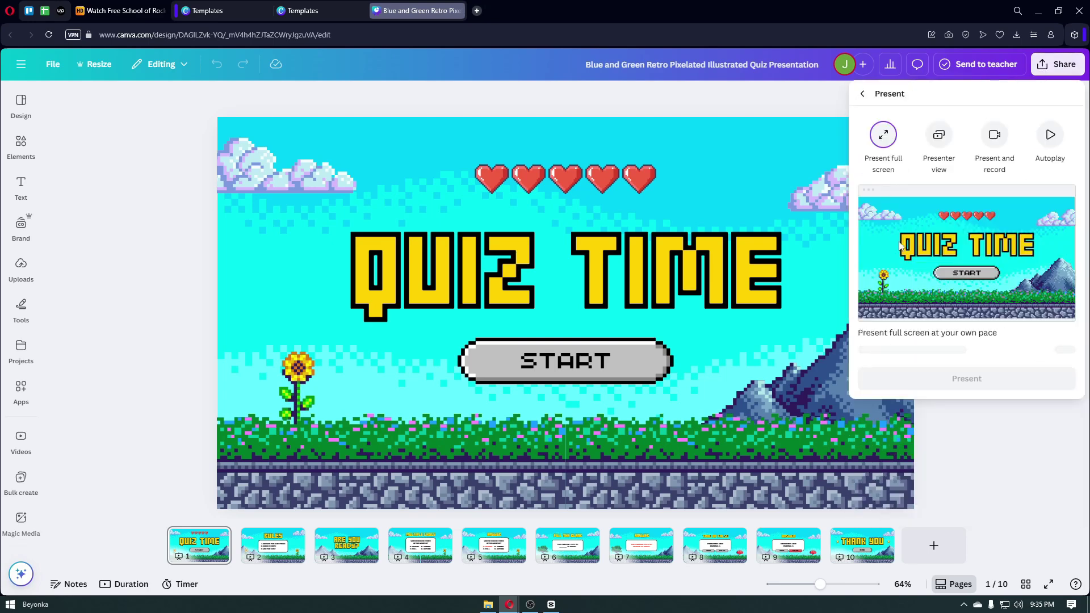
click(966, 375)
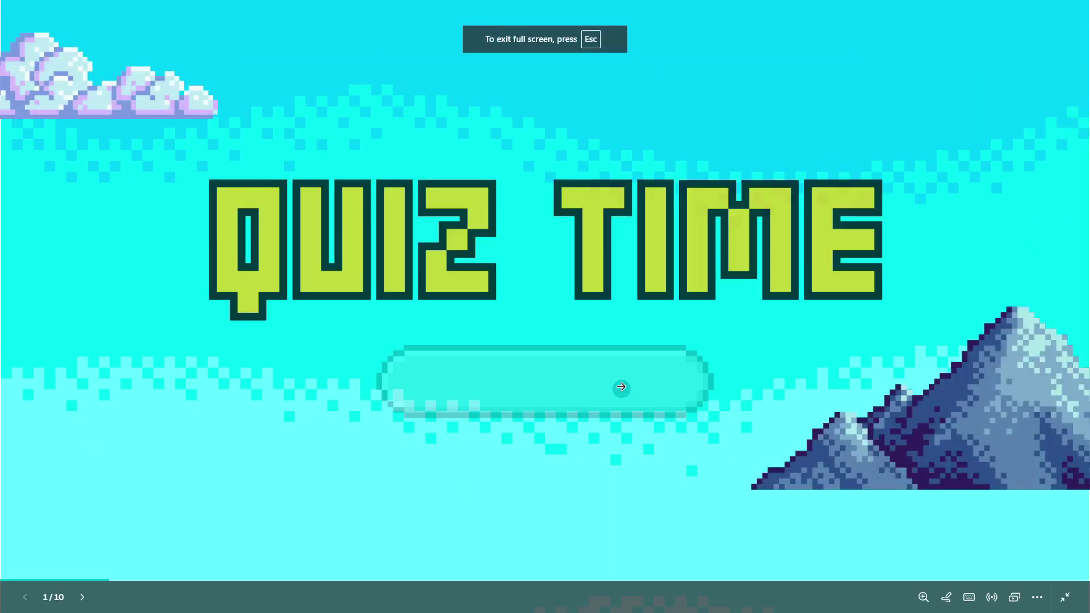
Step through RULES, ARE YOU READY? and MULTIPLE CHOICE to the ANSWER slide showing A. Spring.
click(548, 388)
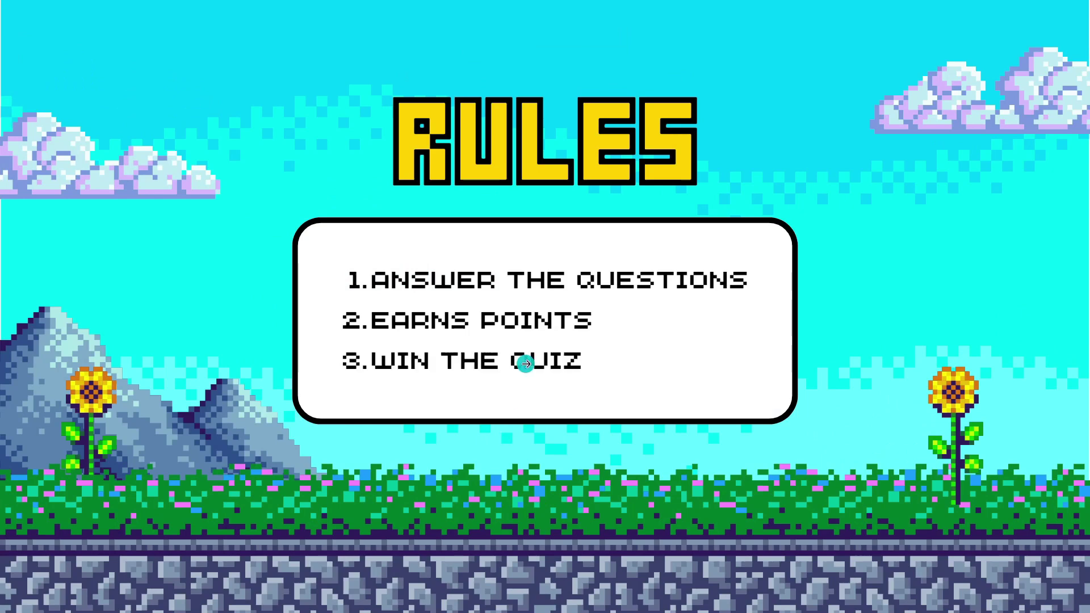
click(526, 364)
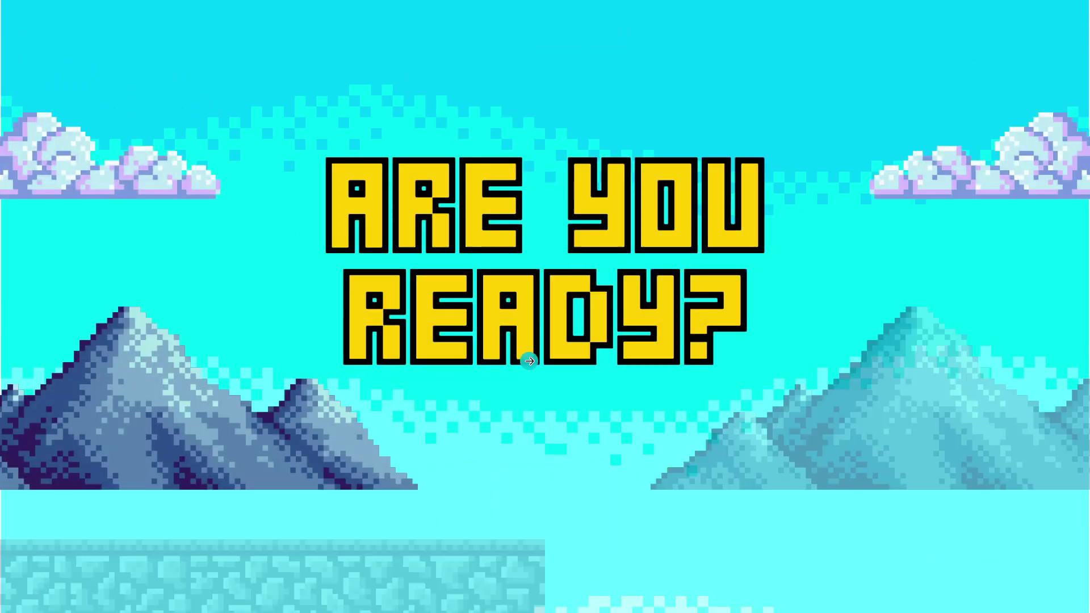
click(529, 359)
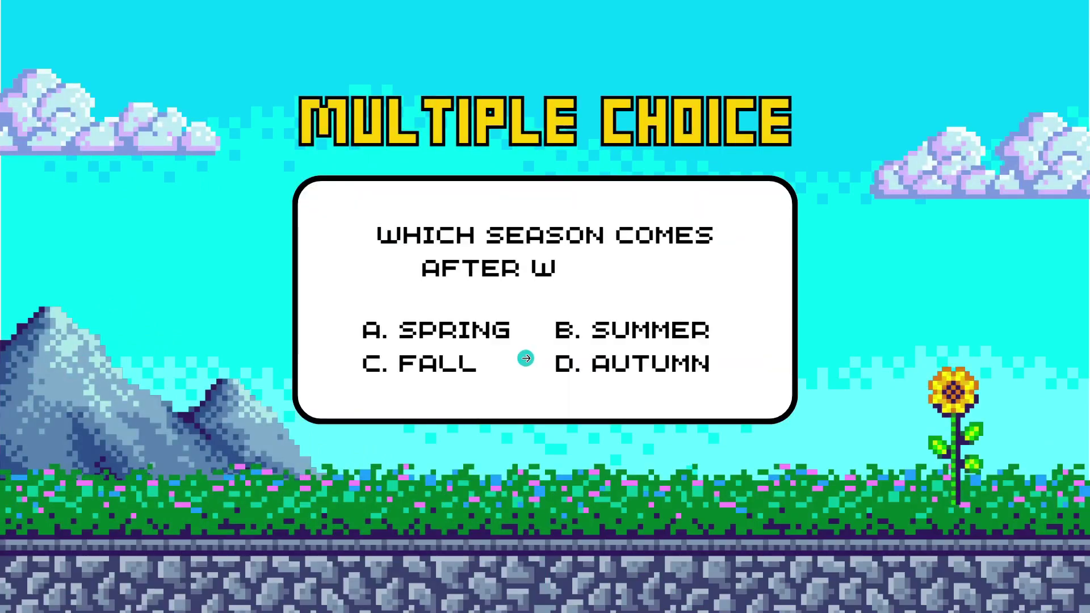
click(599, 368)
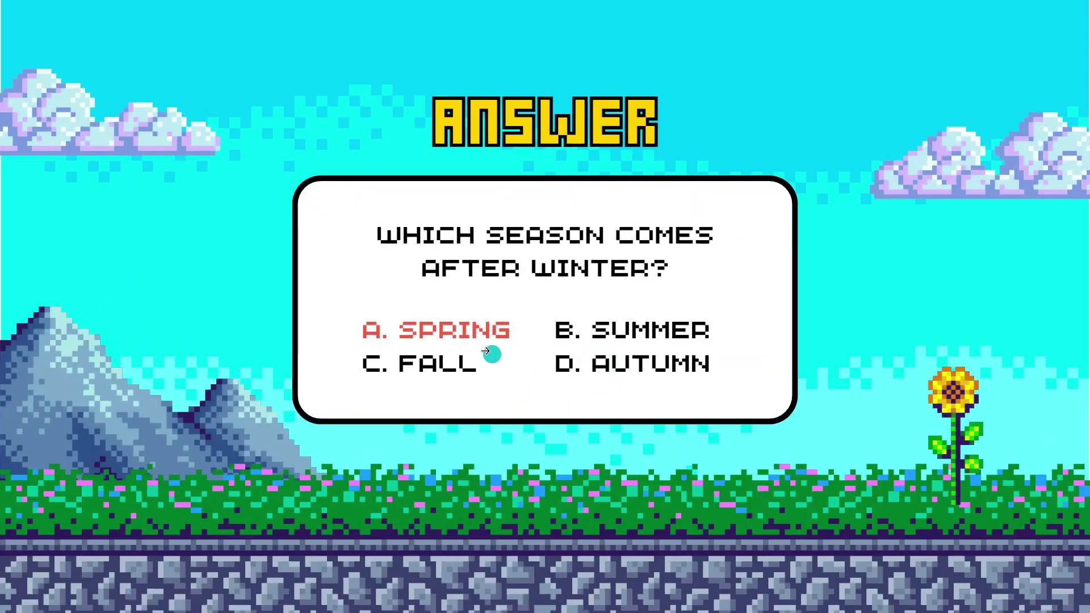
key(Escape)
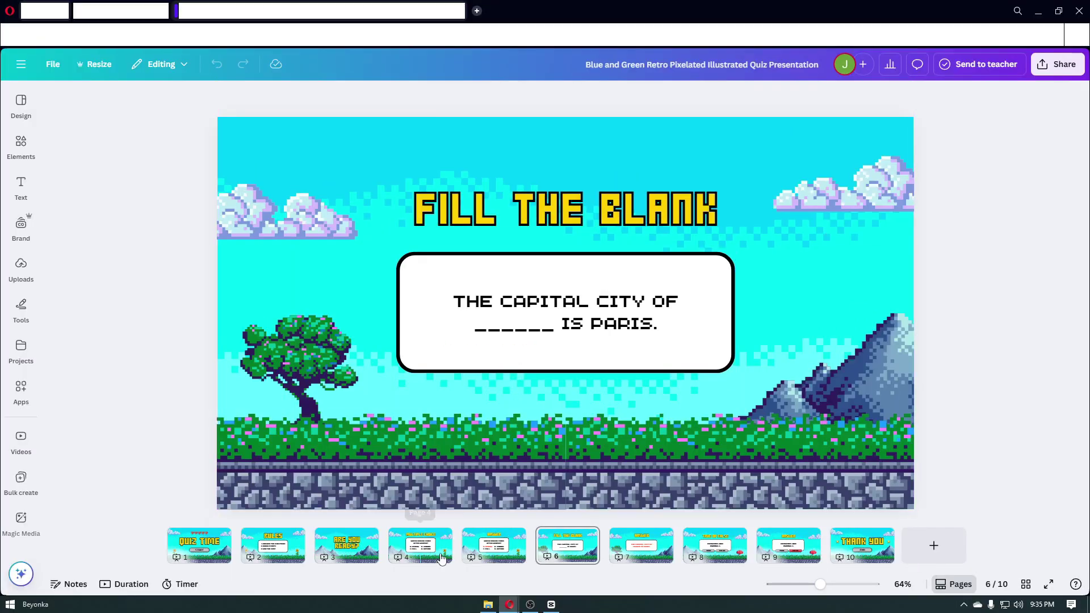
click(437, 544)
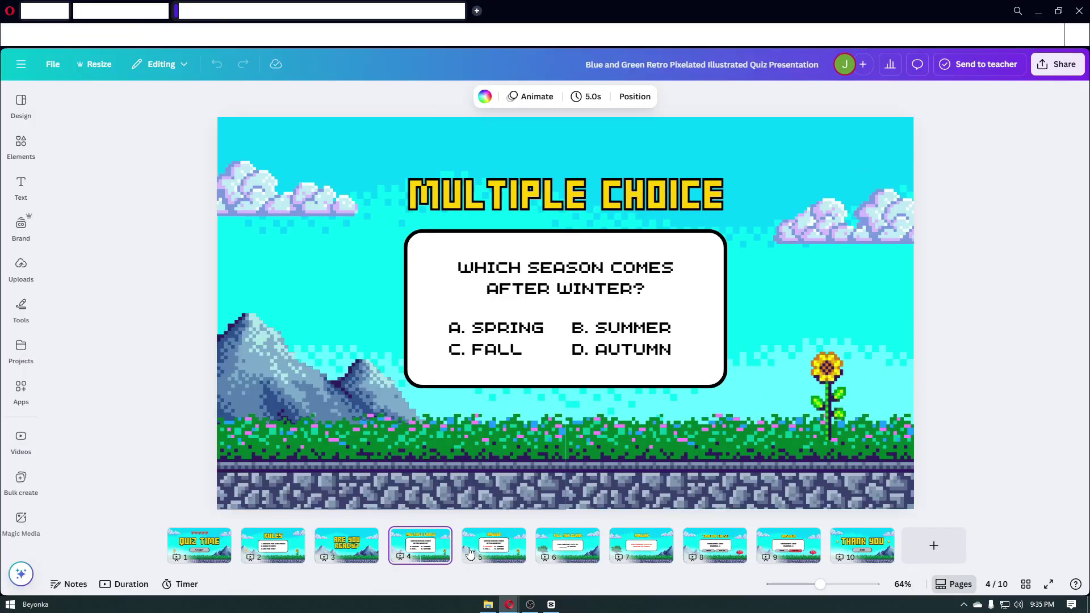
click(509, 550)
double_click(501, 332)
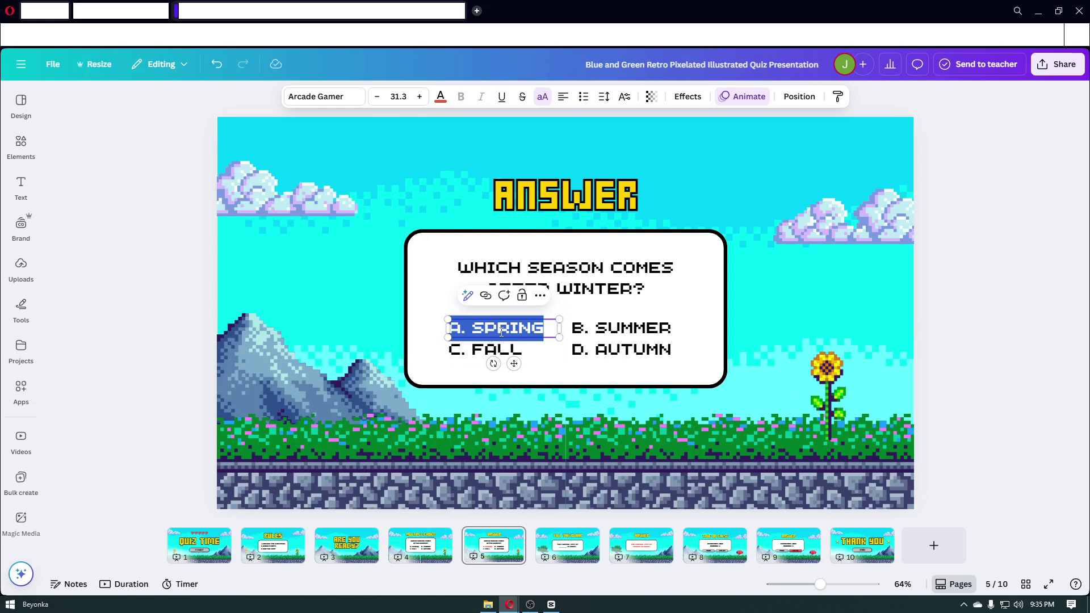
click(539, 328)
drag(543, 328, 497, 328)
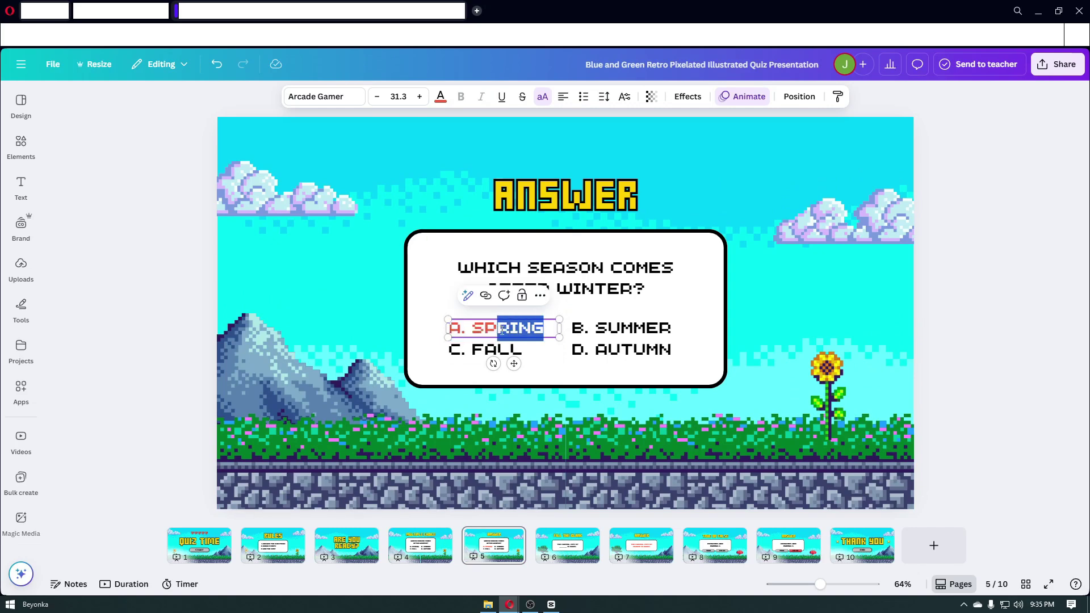
click(668, 286)
double_click(667, 286)
click(775, 314)
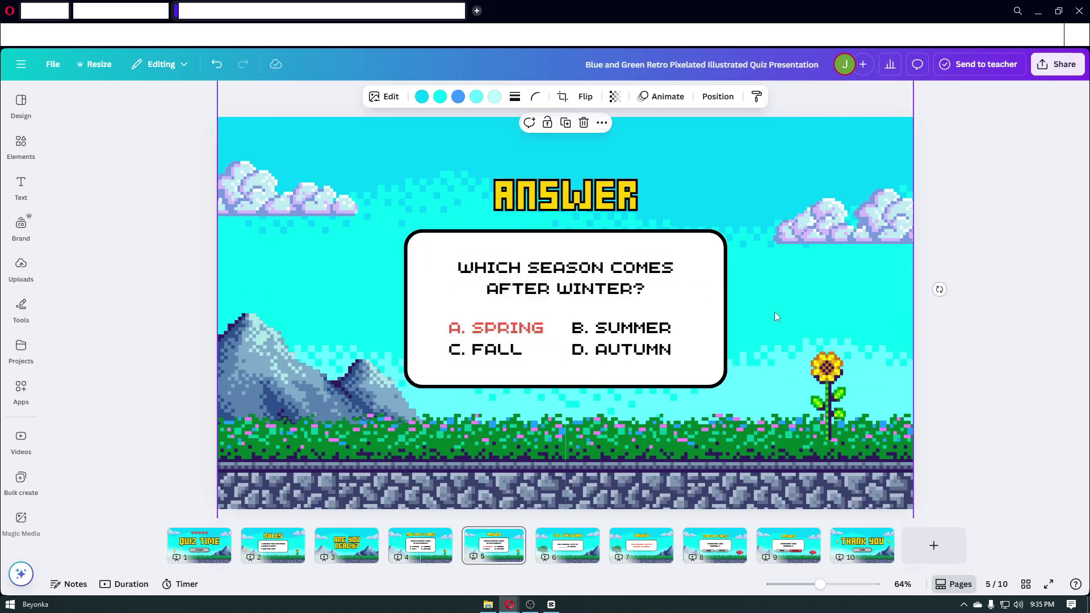